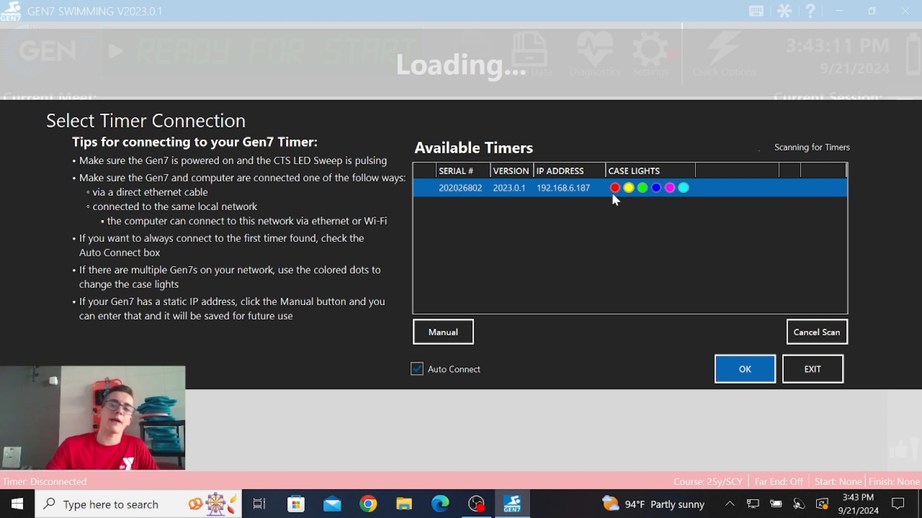
Connect to the detected timer with Pool: 1 and choose to select a different meet and session.
left_click(744, 369)
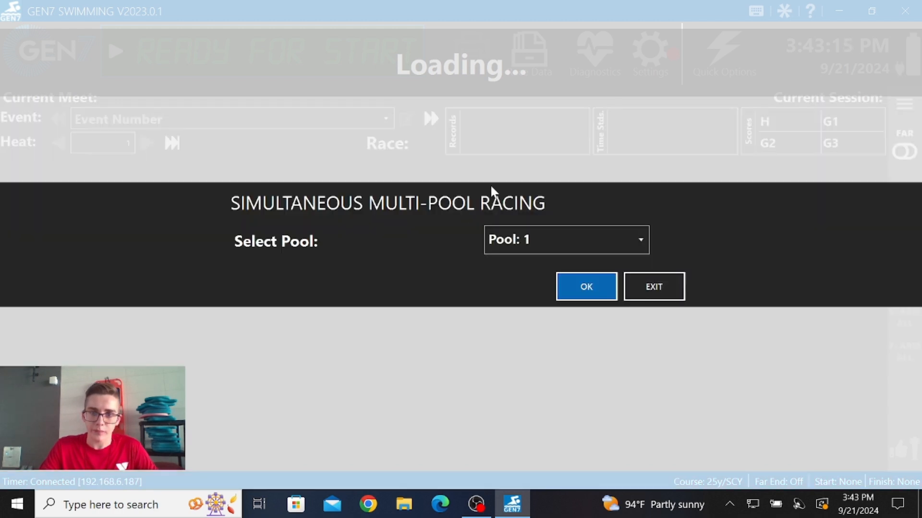
left_click(644, 253)
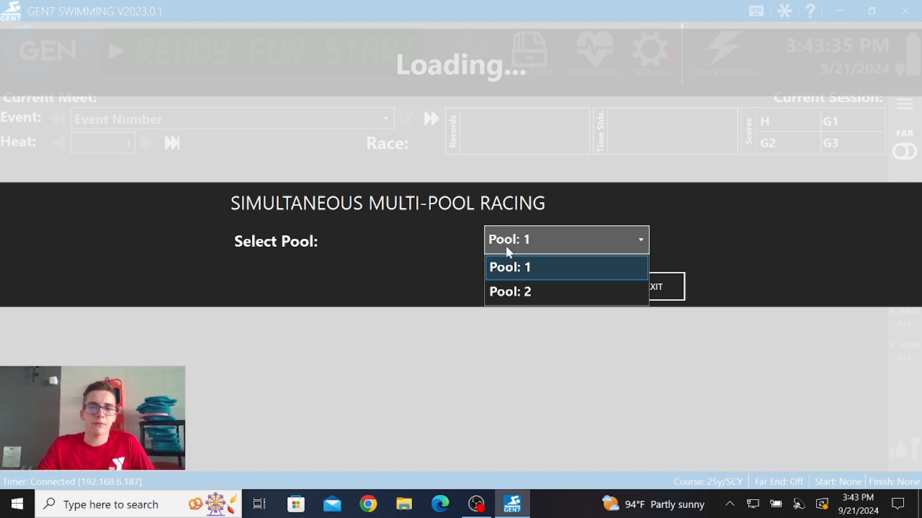
left_click(518, 272)
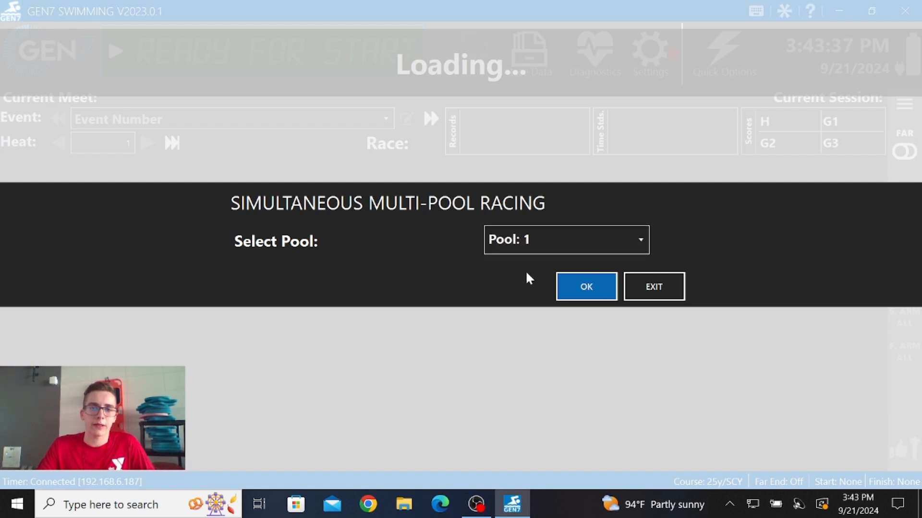
left_click(571, 297)
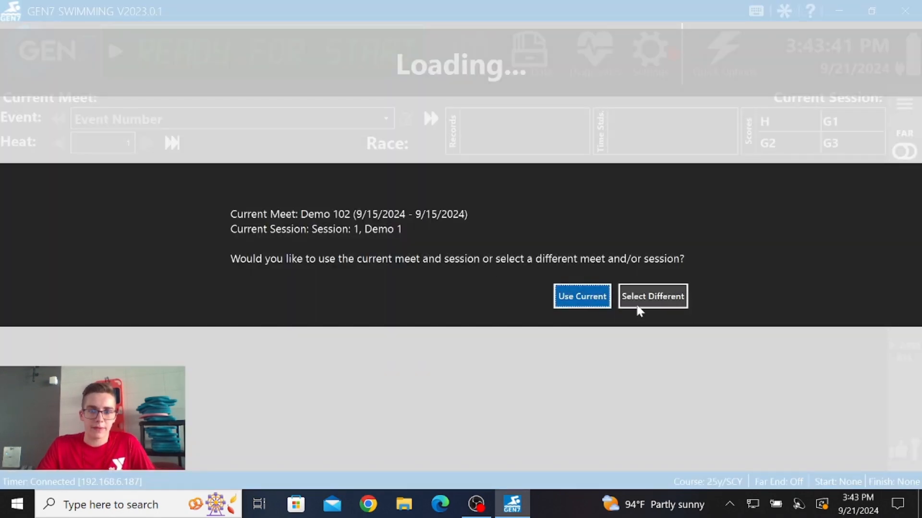
left_click(642, 303)
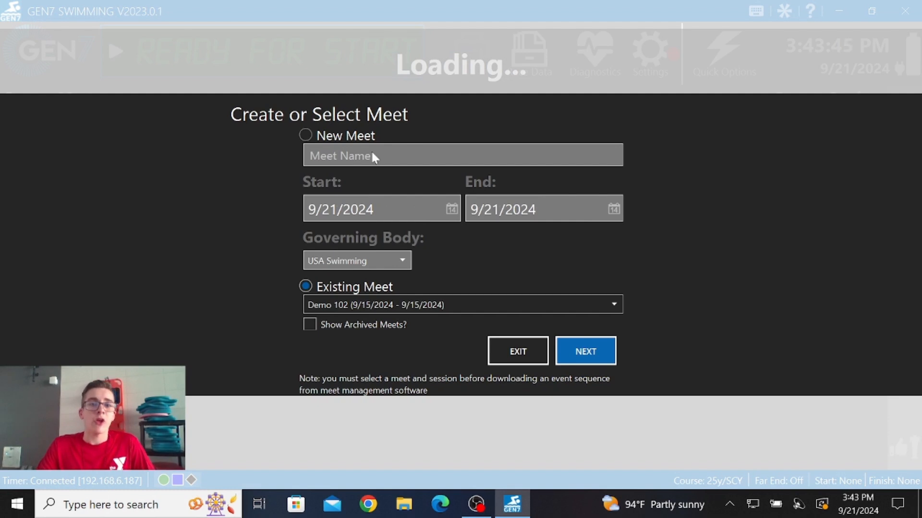
Choose to create a new meet and name it Demo.
left_click(353, 138)
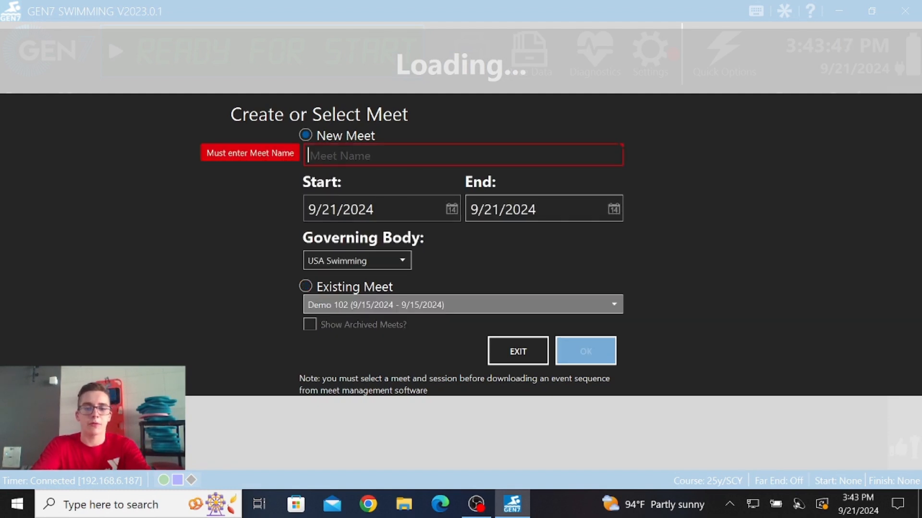
left_click(375, 209)
type("Demo")
key("BackSpace")
key("BackSpace")
key("BackSpace")
key("BackSpace")
left_click(374, 156)
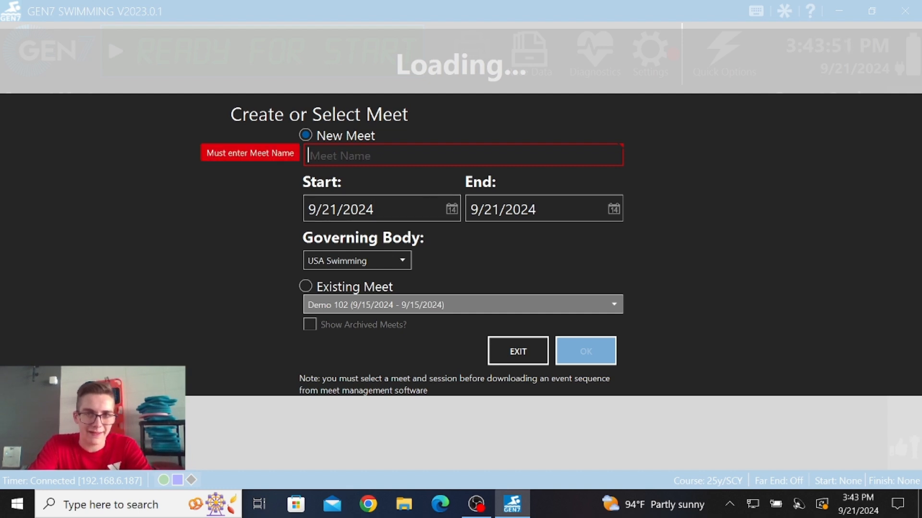
type("Demo")
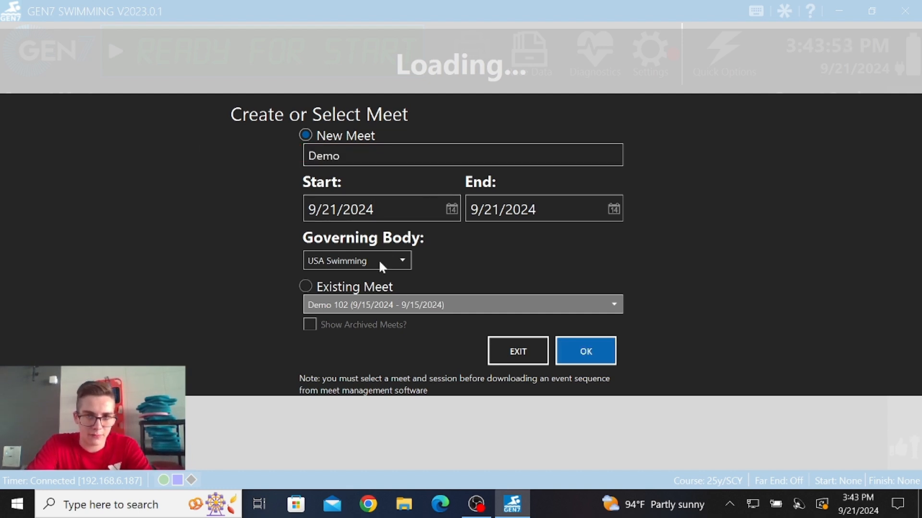
key("Tab")
Set the new meet's end date to 9/22/2024 and check the governing body options, keeping USA Swimming.
left_click(452, 209)
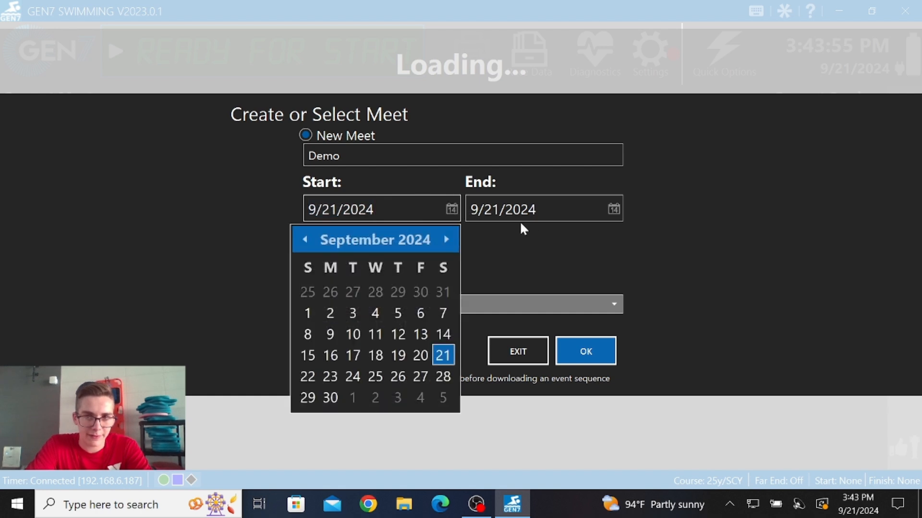
left_click(614, 210)
left_click(468, 378)
left_click(384, 267)
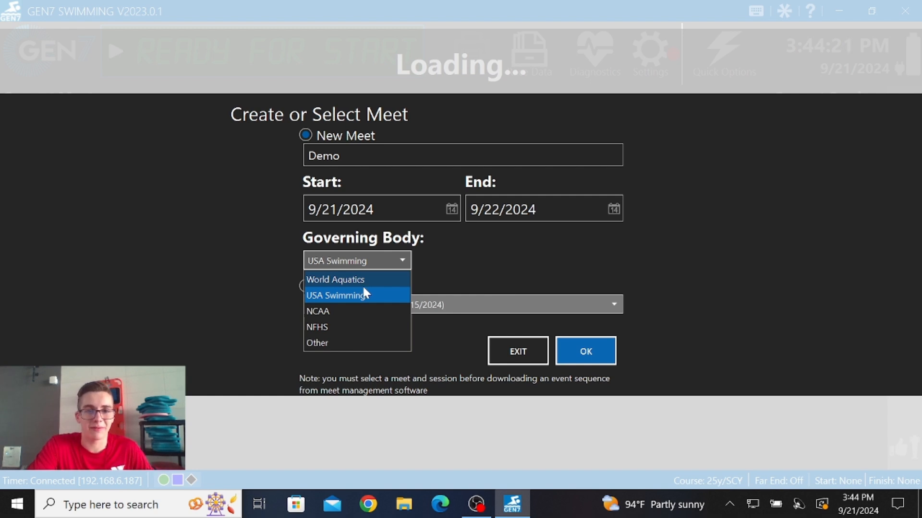
left_click(480, 270)
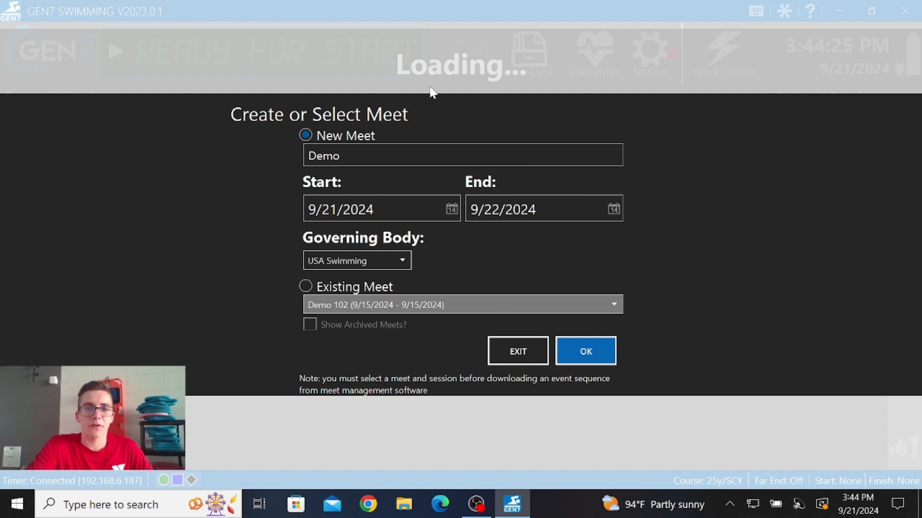
Switch to the existing meet Demo 102 (9/15/2024 - 9/15/2024) and continue to the session selection.
left_click(361, 287)
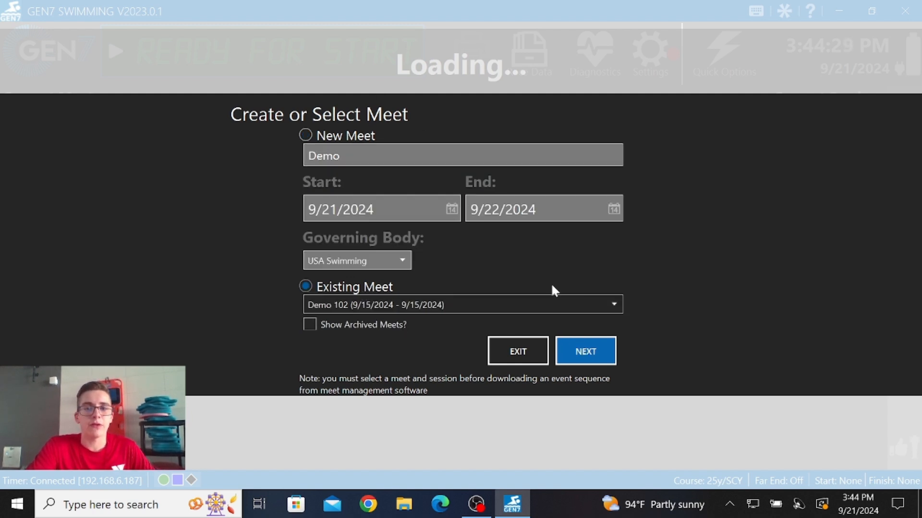
left_click(604, 302)
left_click(611, 306)
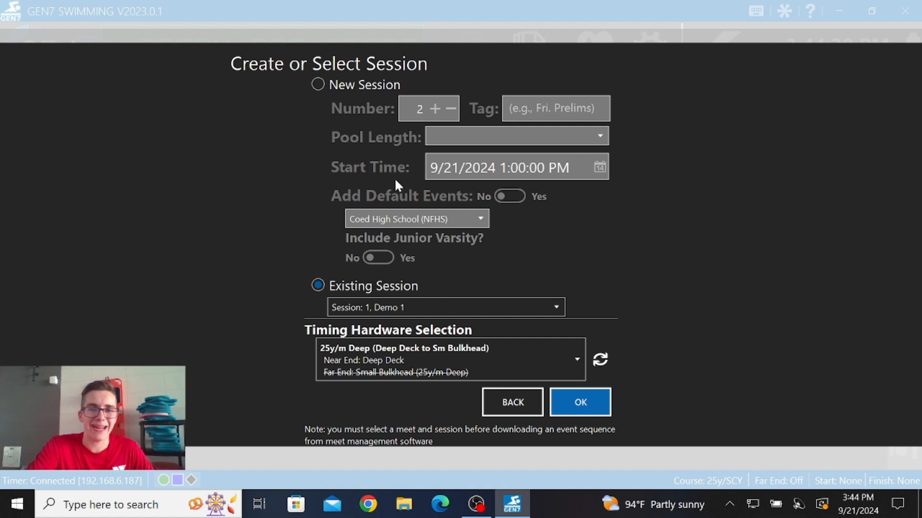
Set up a new session tagged Sat Afternoon with the pool length Short Course Yards (25y/SCY).
left_click(317, 85)
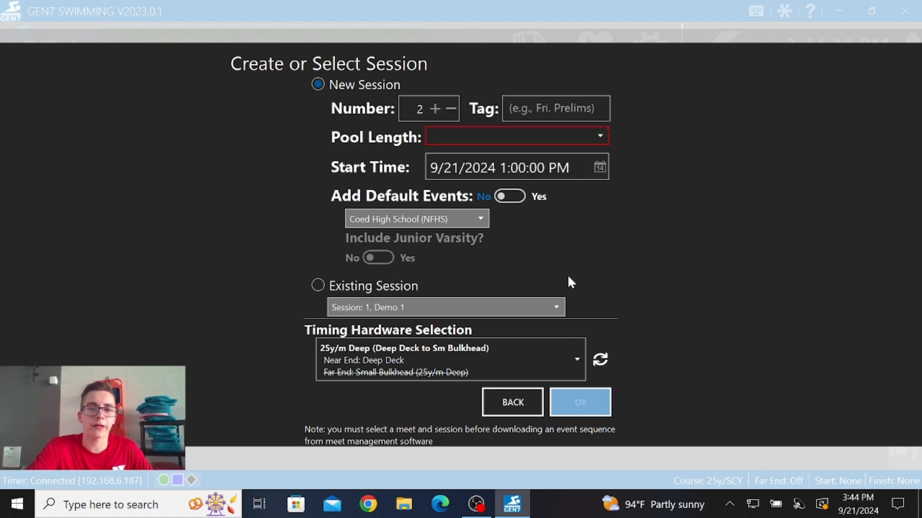
left_click(552, 109)
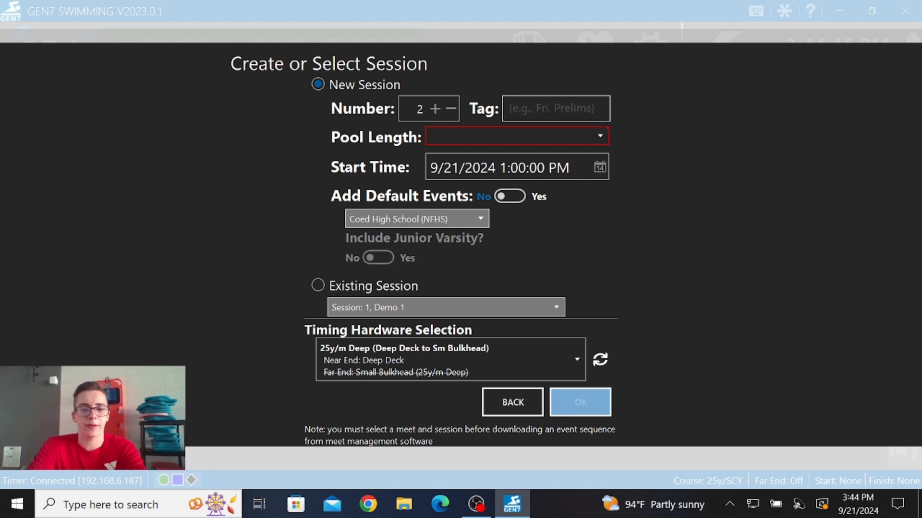
type("Fin")
key("BackSpace")
key("BackSpace")
key("BackSpace")
type("Sat ")
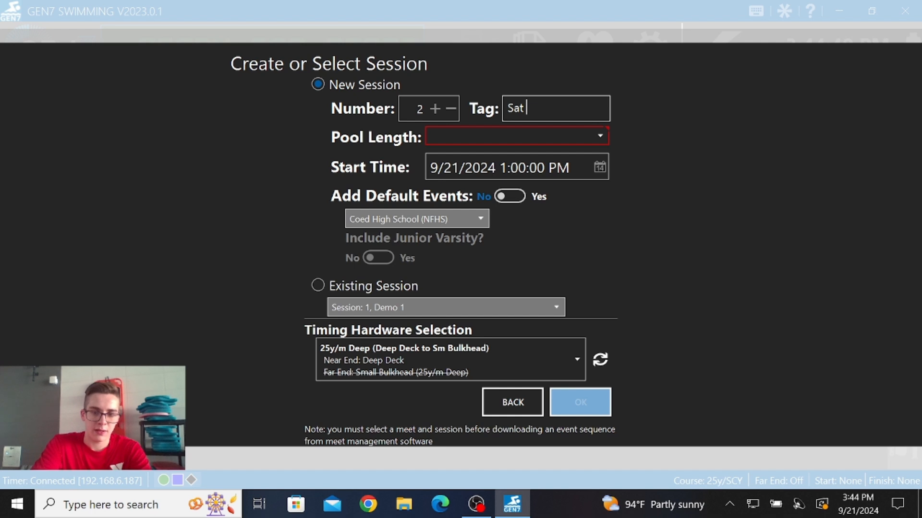
type("Afternoon")
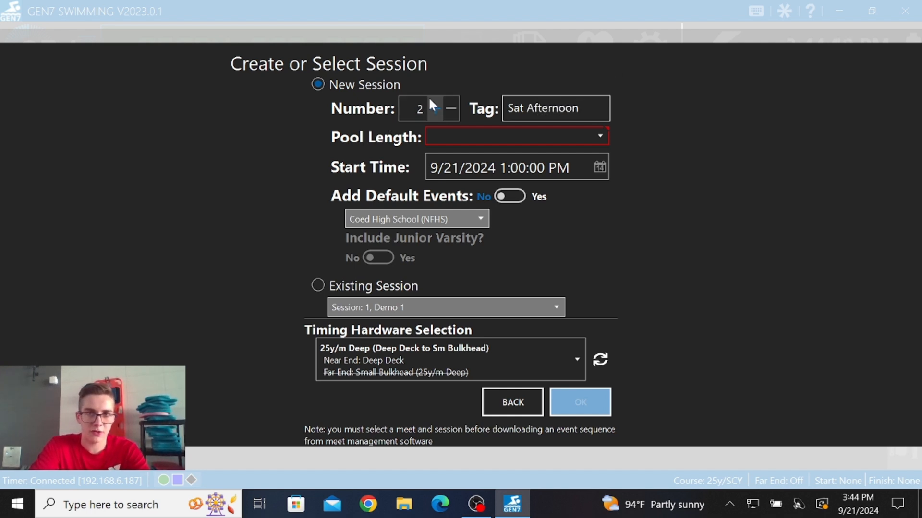
left_click(524, 132)
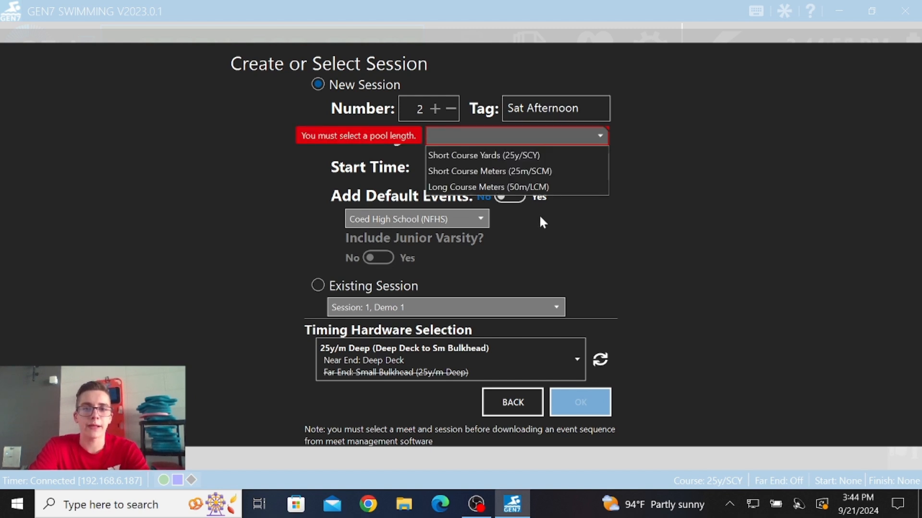
left_click(567, 154)
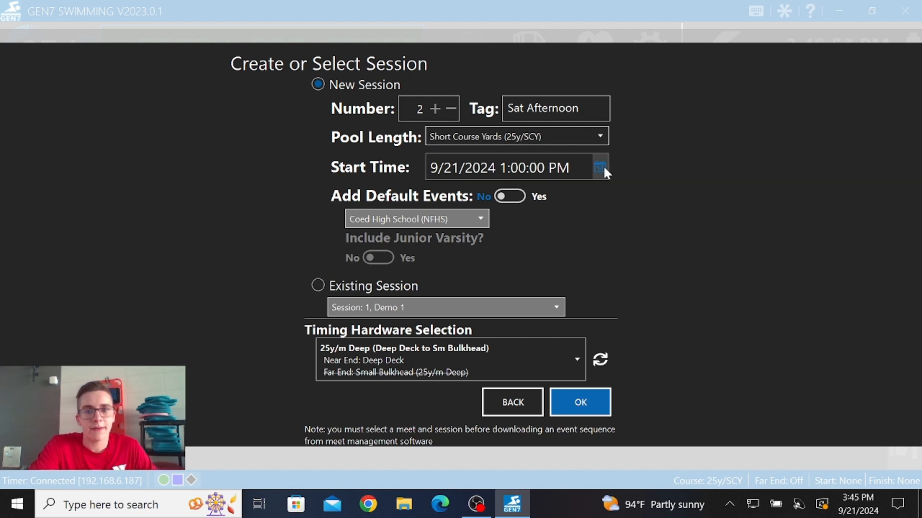
Enable default events for the new session and review the high school event sets, keeping Coed High School (NFHS).
left_click(515, 198)
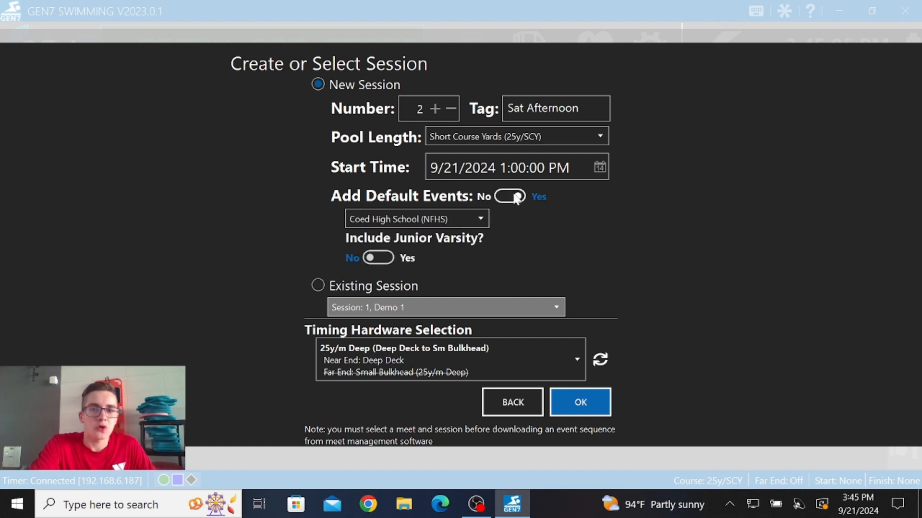
left_click(466, 219)
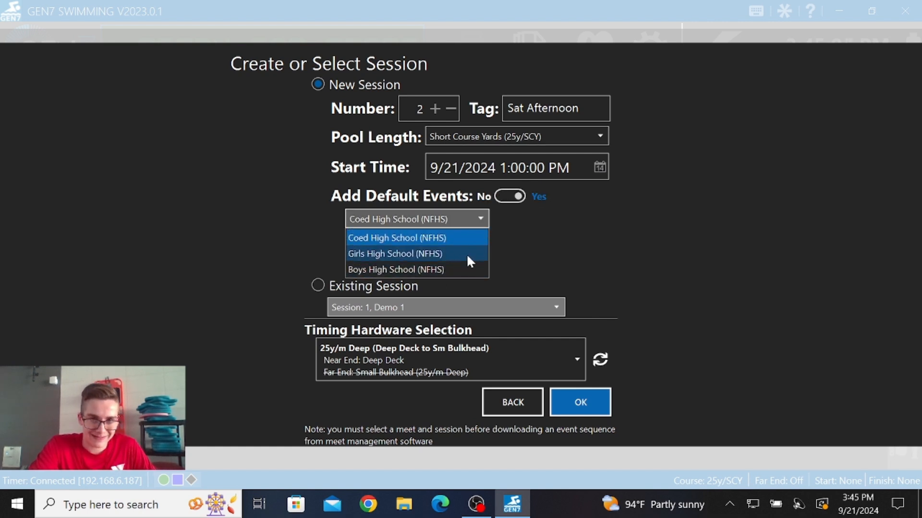
left_click(481, 224)
left_click(481, 223)
left_click(481, 224)
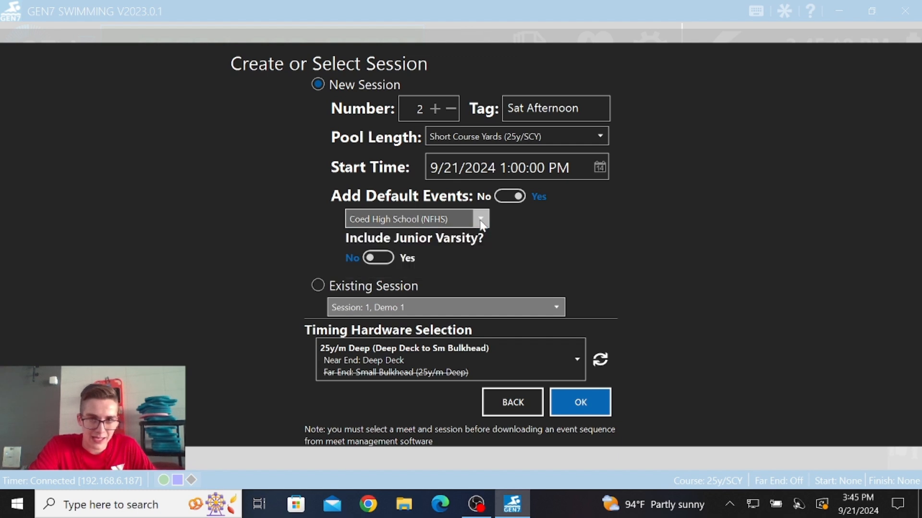
Try including junior varsity using heats or events, and turn both junior varsity and default events back off.
left_click(386, 258)
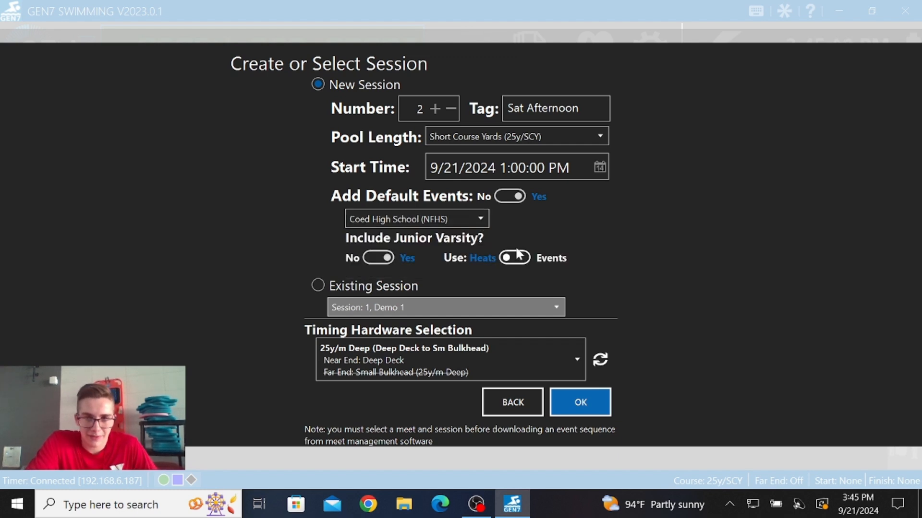
left_click(464, 219)
left_click(468, 219)
left_click(510, 257)
left_click(471, 218)
left_click(478, 219)
left_click(517, 262)
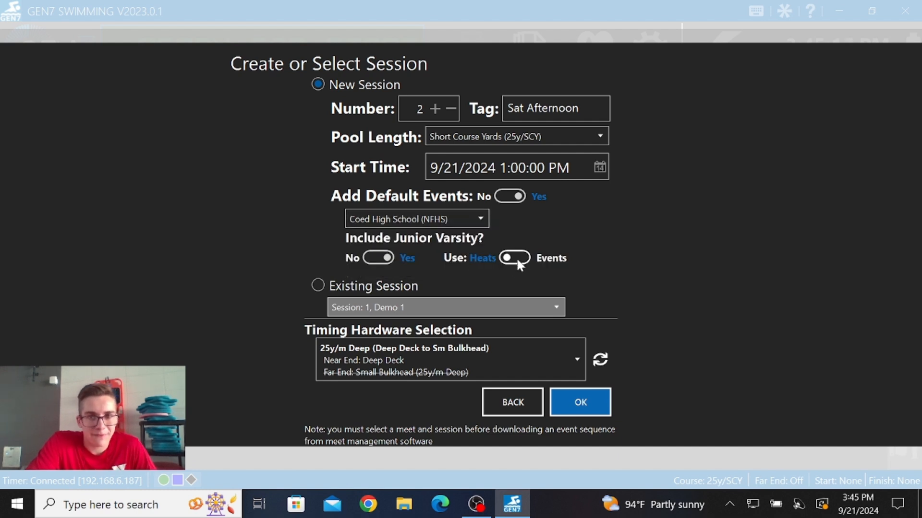
left_click(384, 259)
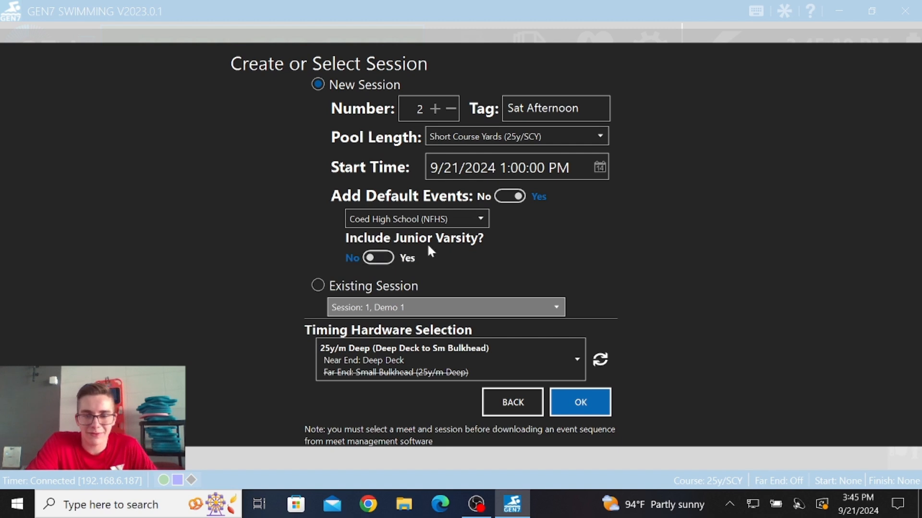
left_click(515, 198)
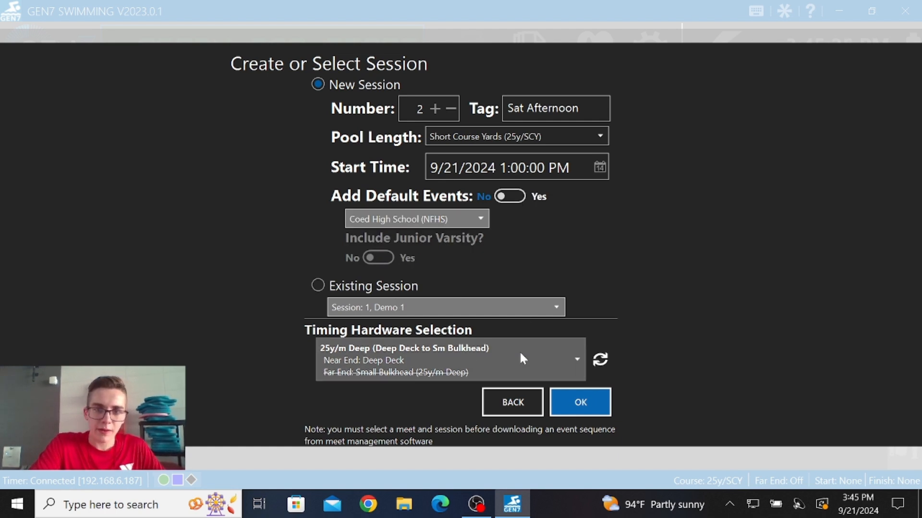
Review the available timing hardware configurations for the session, keeping 25y/m Deep (Deep Deck to Sm Bulkhead).
left_click(577, 364)
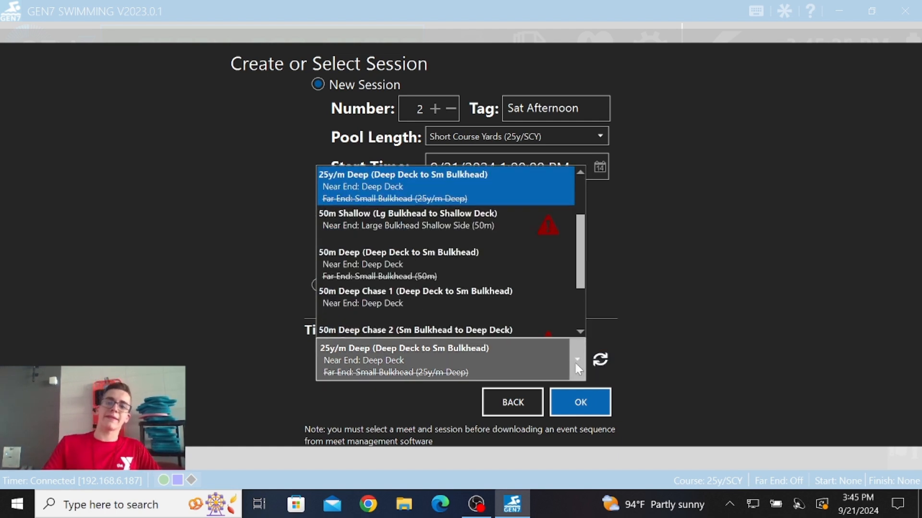
scroll(493, 309, "down", 1)
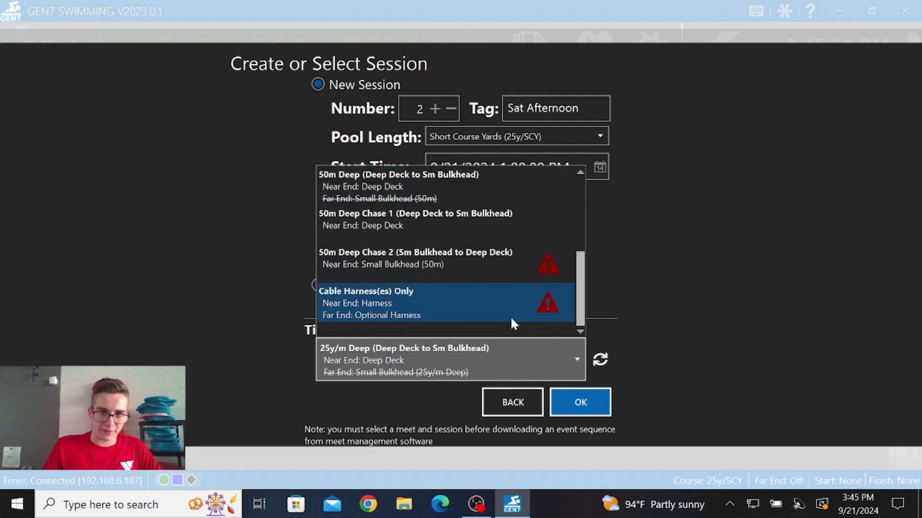
scroll(506, 310, "up", 3)
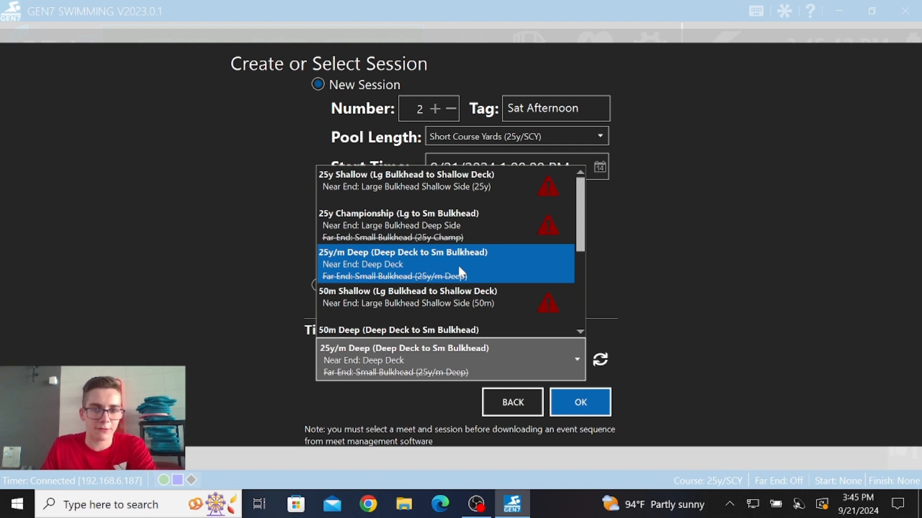
scroll(459, 269, "down", 1)
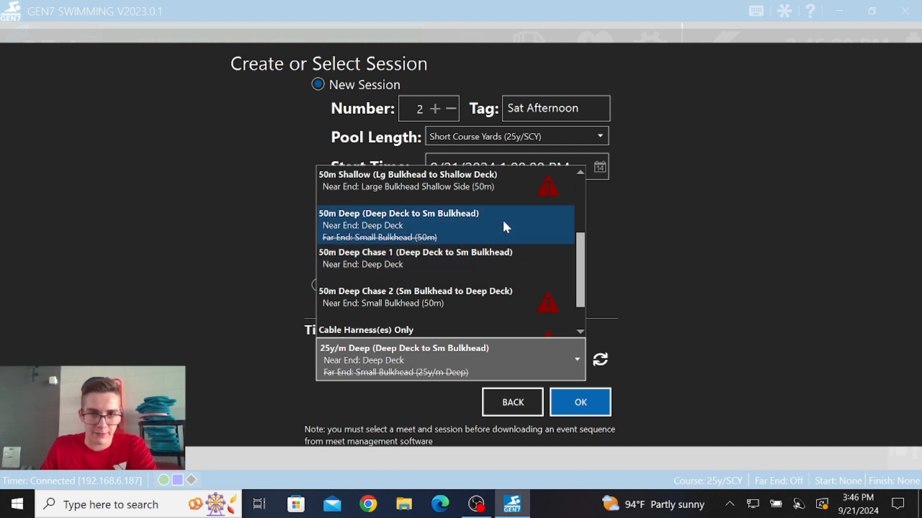
scroll(519, 264, "down", 1)
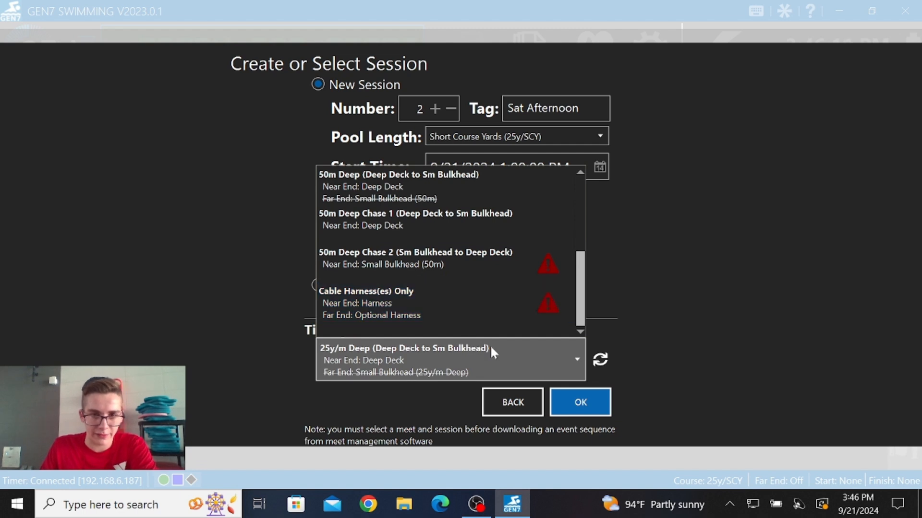
left_click(630, 349)
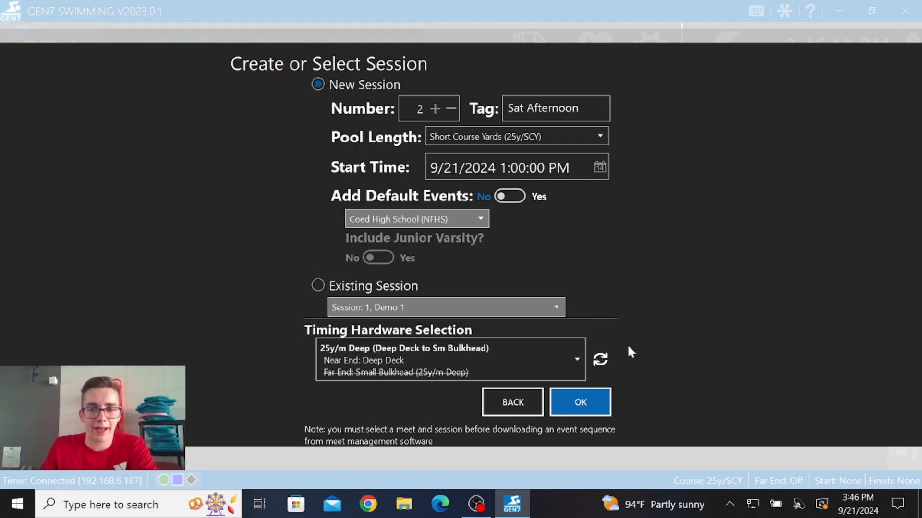
Refresh the timing hardware selection and use the existing session Session: 1, Demo 1.
left_click(601, 361)
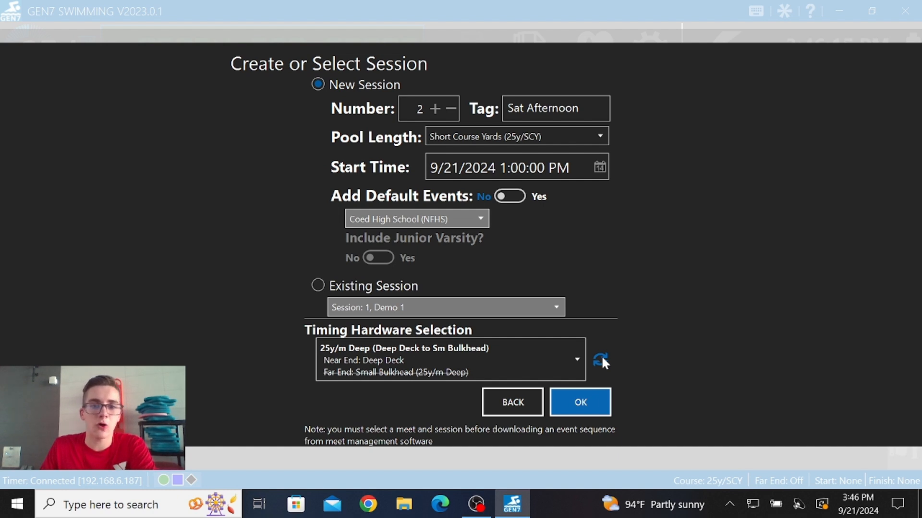
left_click(601, 359)
left_click(398, 291)
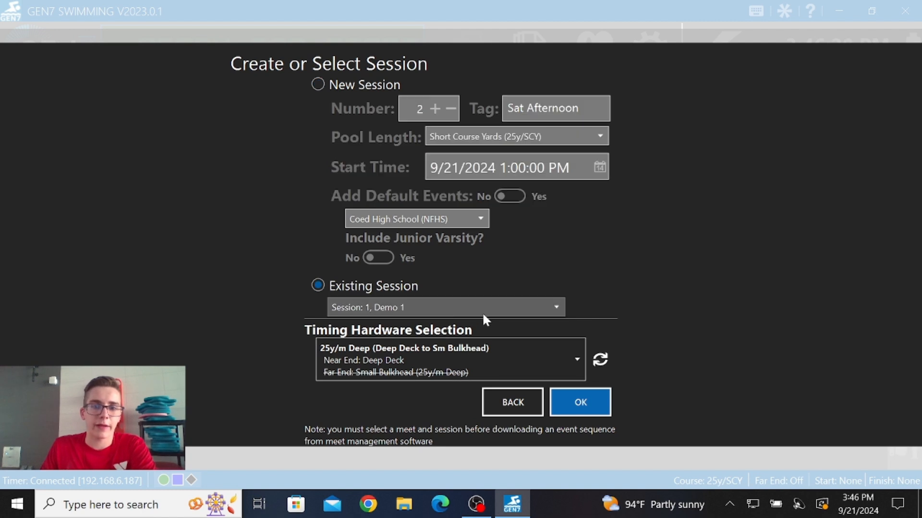
left_click(483, 312)
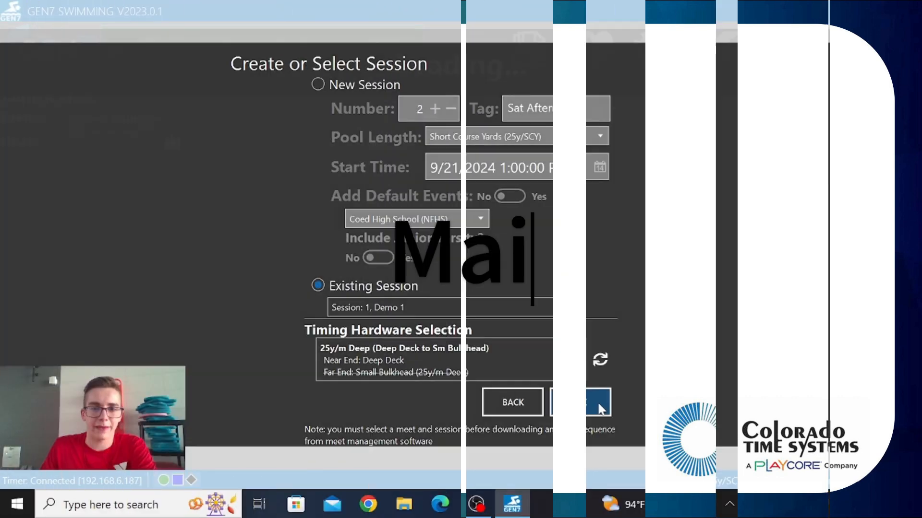
Confirm the session and timing hardware setup and accept the new event sequence loaded from the meet management software.
left_click(598, 402)
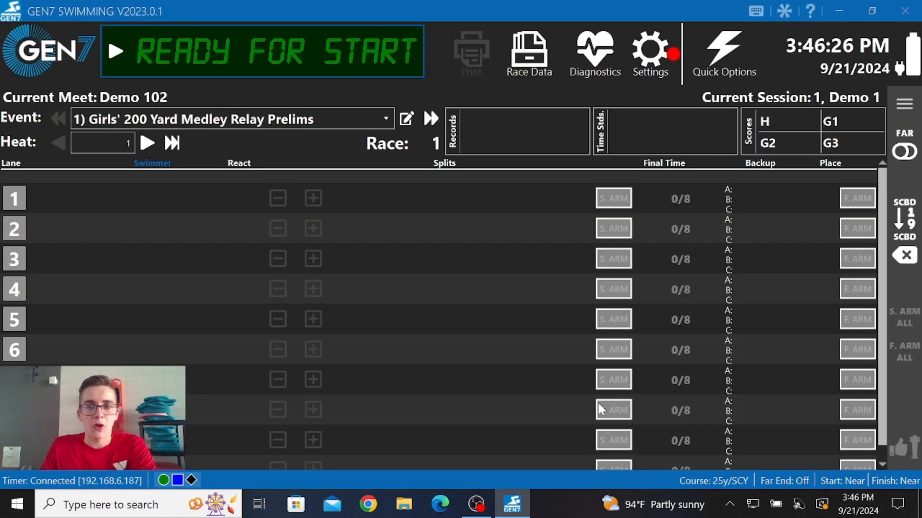
left_click(386, 119)
left_click(386, 118)
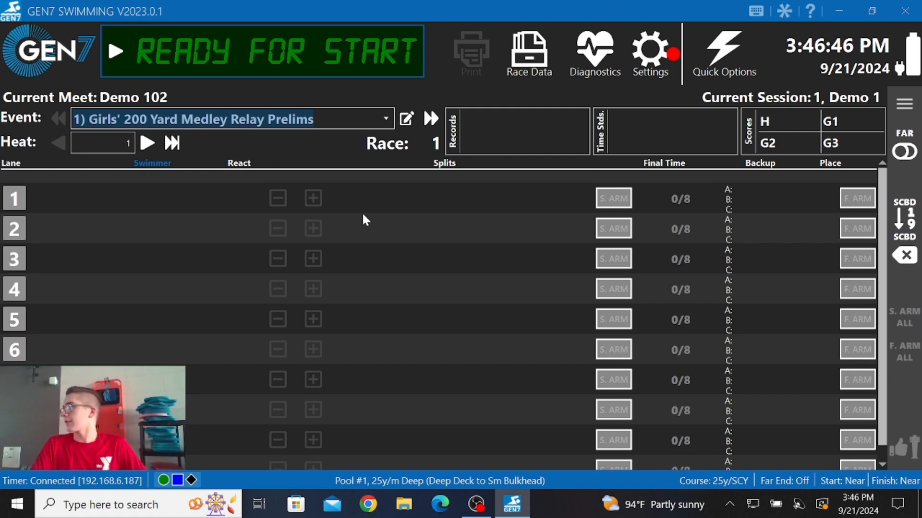
key("Down")
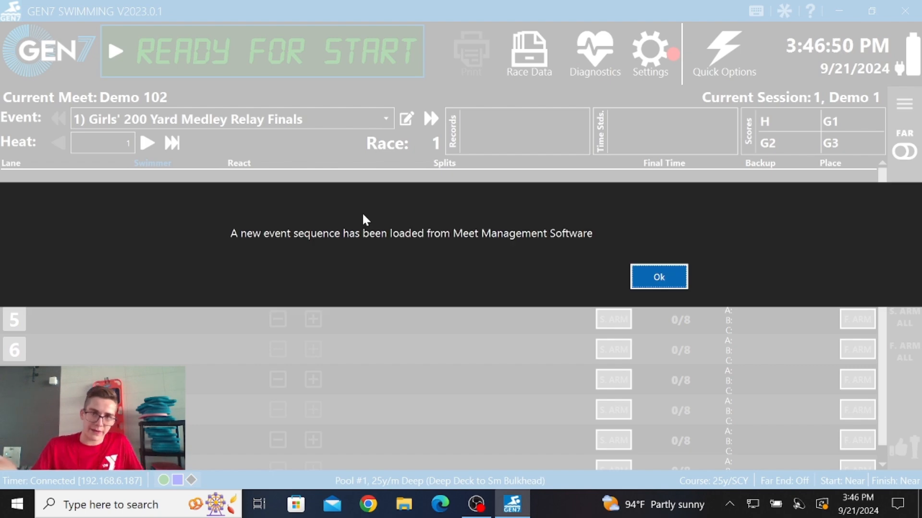
left_click(669, 279)
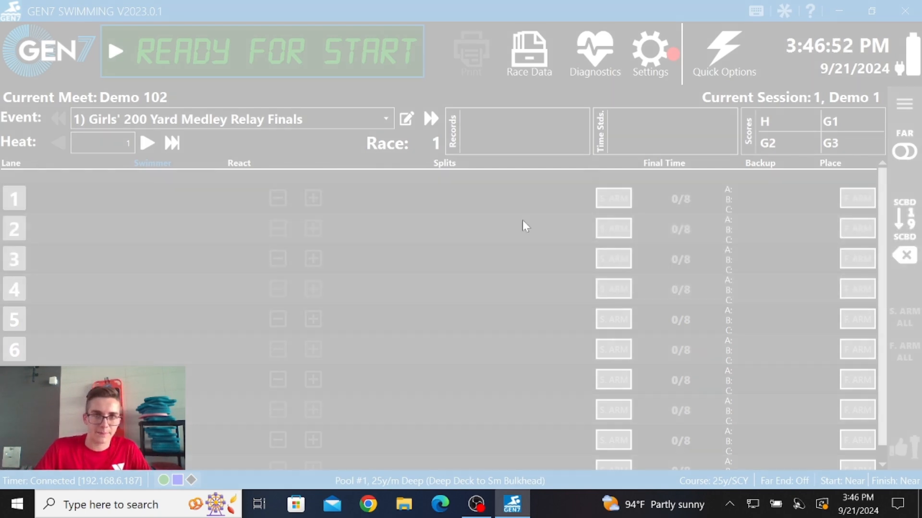
Look through the event list and switch the current event to 5) Girls' 1m Diving Finals.
left_click(391, 123)
scroll(247, 181, "down", 2)
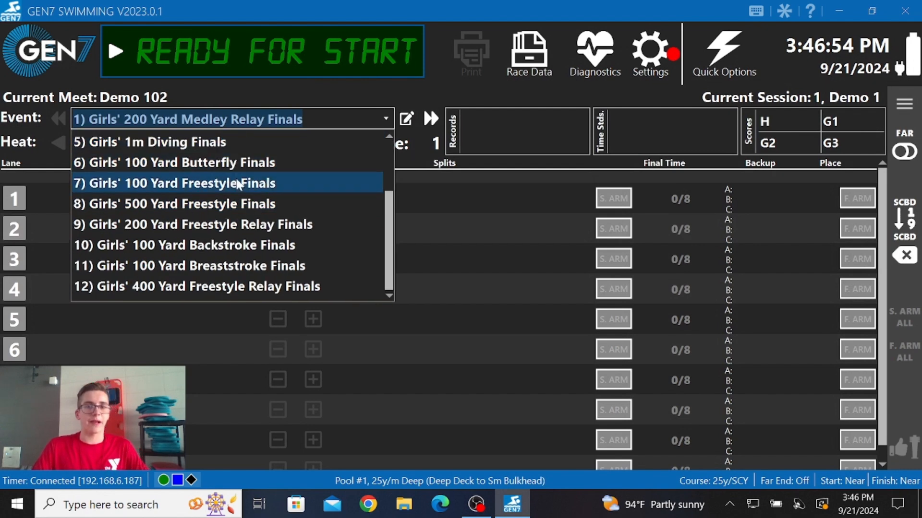
left_click(296, 226)
left_click(372, 127)
left_click(351, 143)
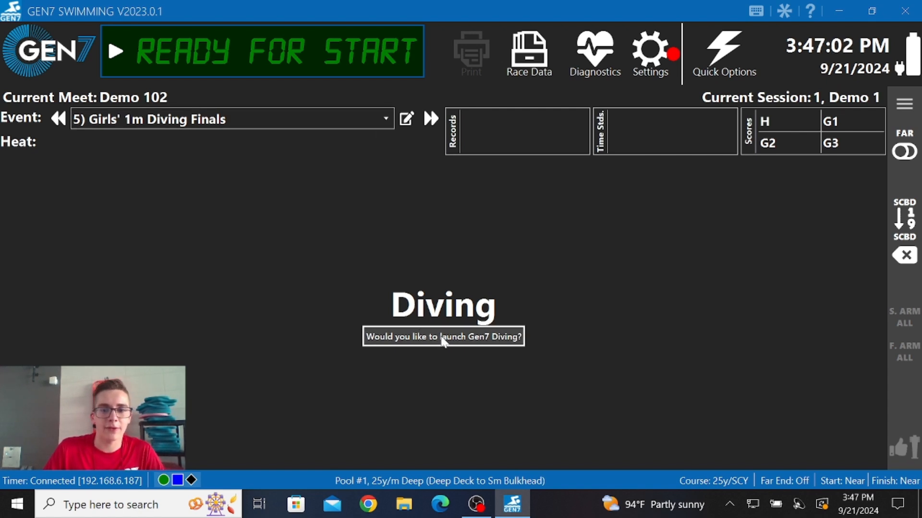
Set the current event to 7) Girls' 100 Yard Freestyle Finals.
left_click(383, 119)
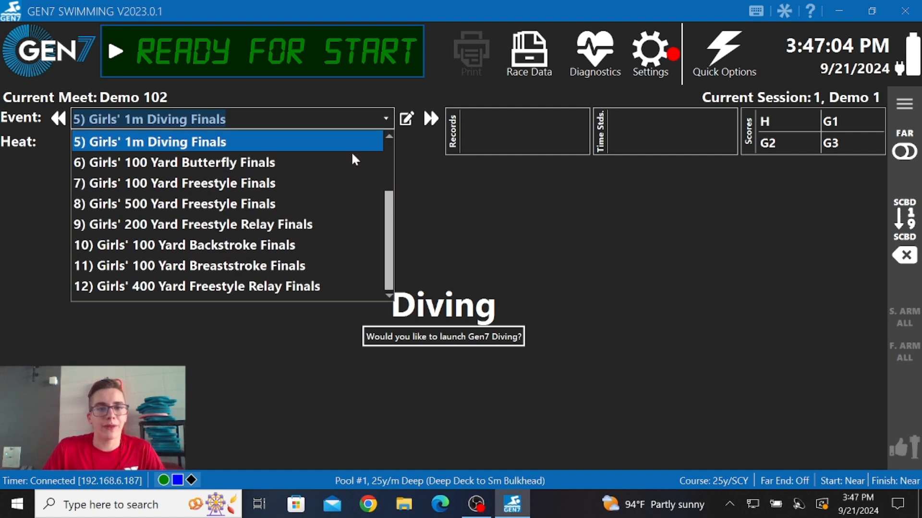
left_click(283, 185)
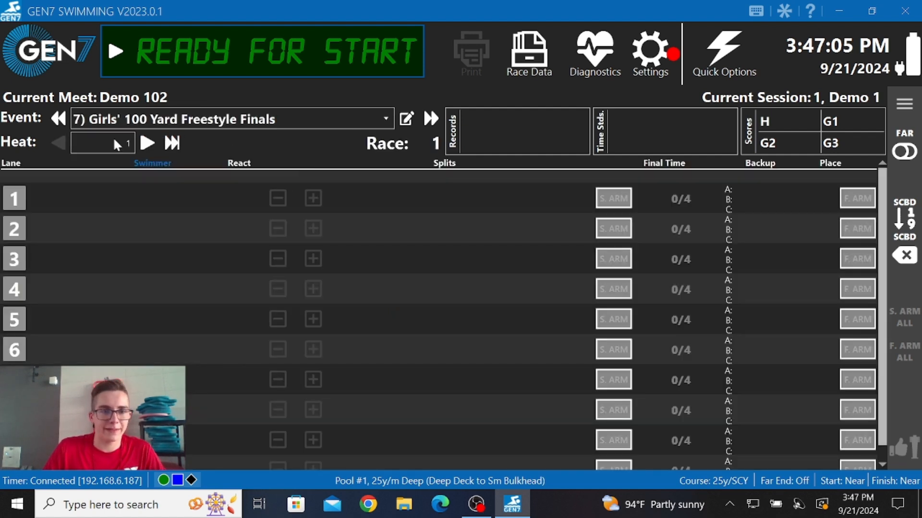
left_click(149, 144)
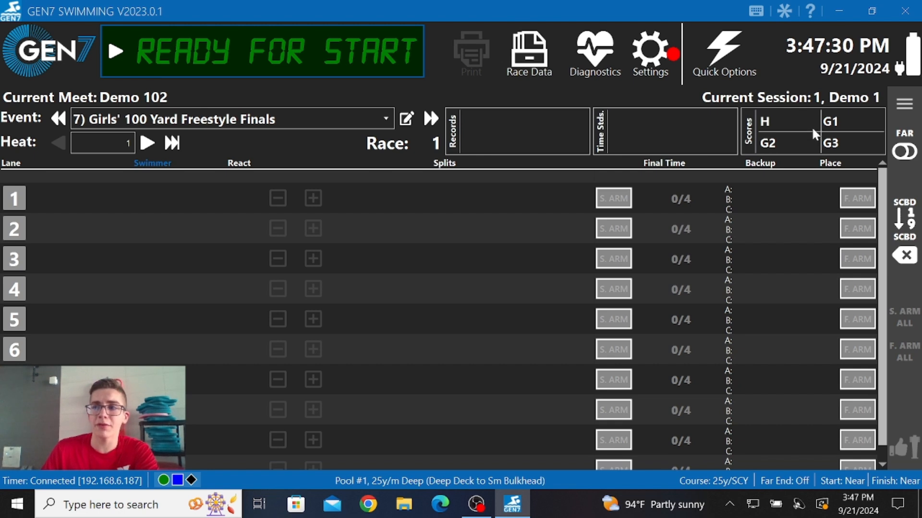
View the team score entries for the home and guest teams without entering any, and look over the lane list.
left_click(774, 143)
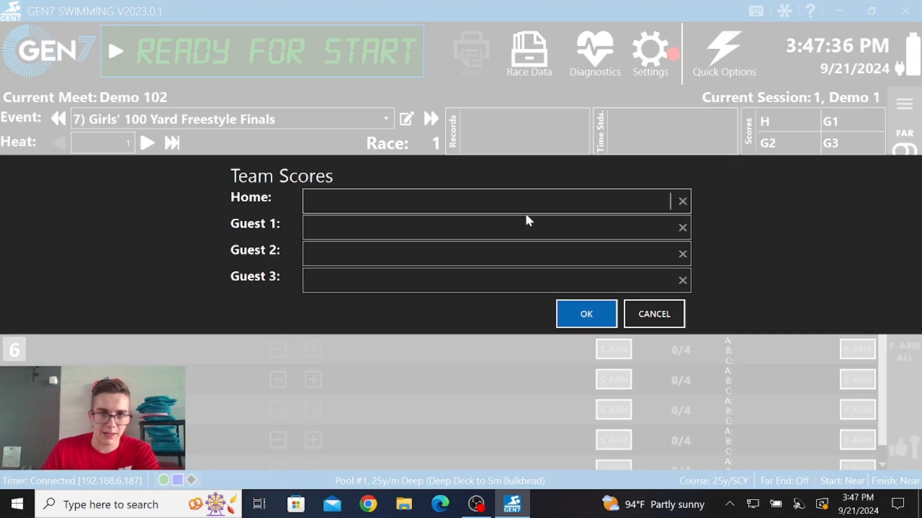
left_click(680, 323)
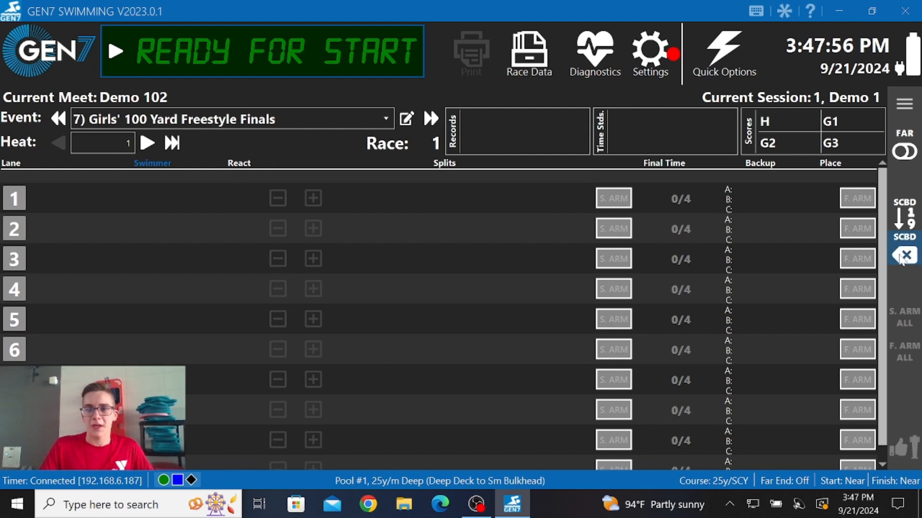
scroll(546, 217, "down", 1)
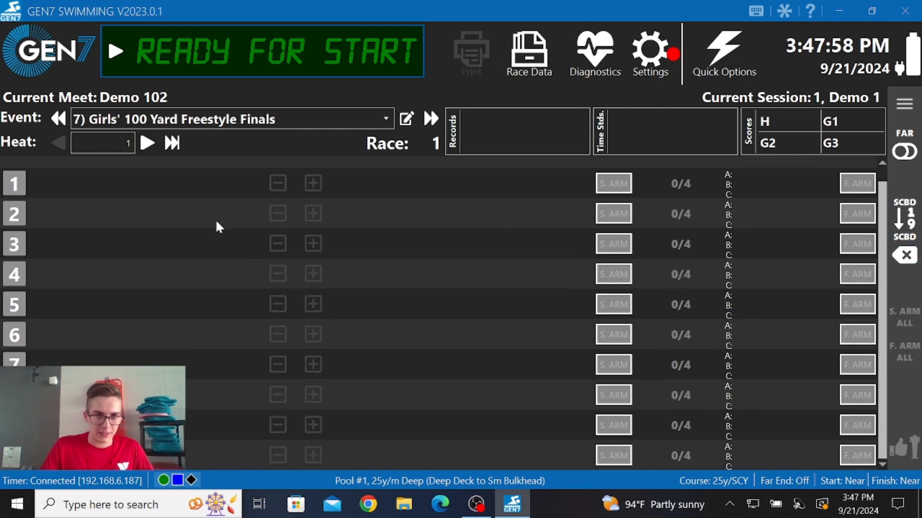
scroll(221, 206, "up", 1)
Start the race manually for the 100 Yard Freestyle and try the on/off toggles of lanes 1 and 2.
left_click(265, 121)
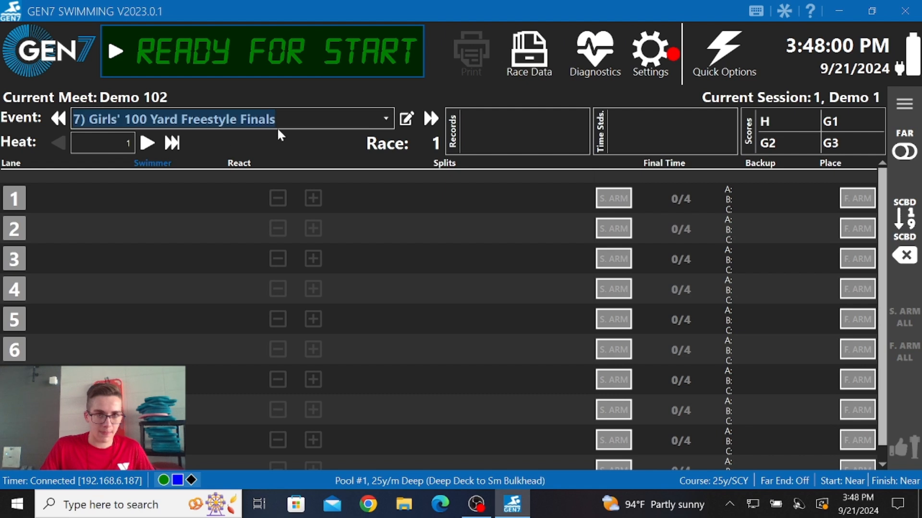
left_click(114, 59)
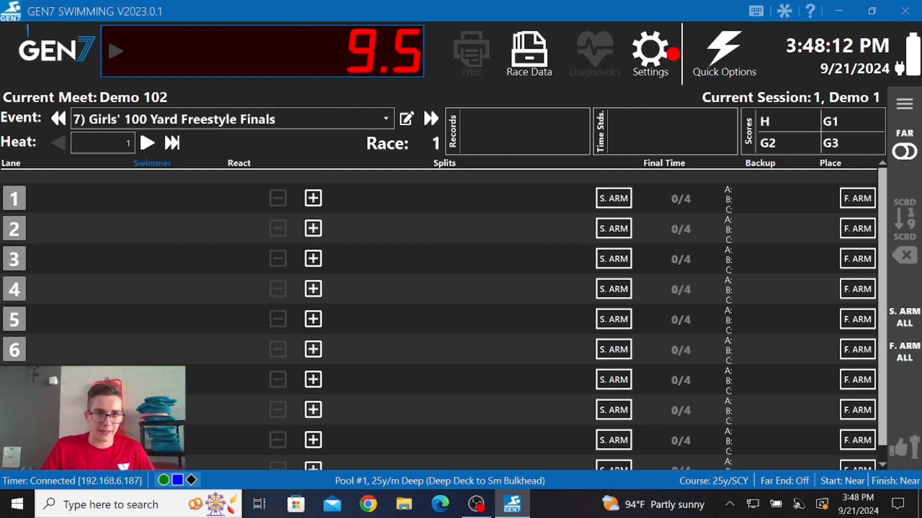
left_click(11, 199)
left_click(11, 199)
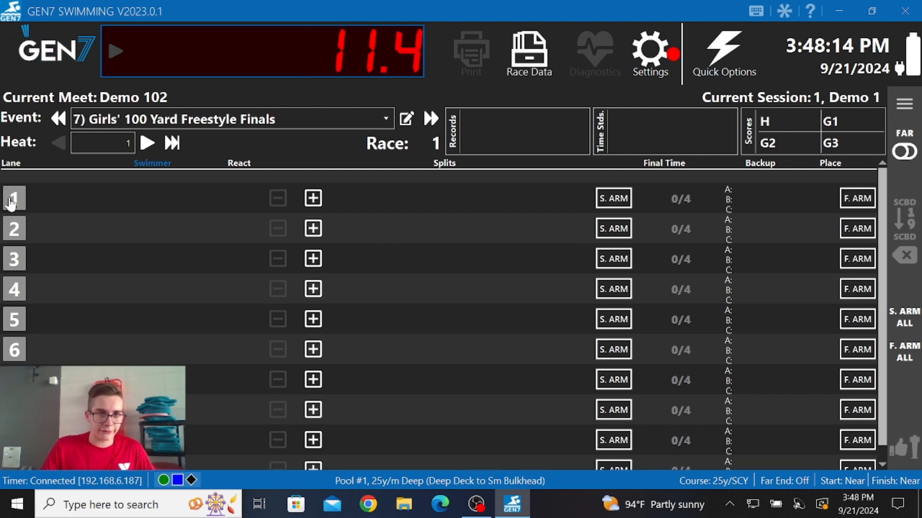
left_click(15, 227)
left_click(15, 226)
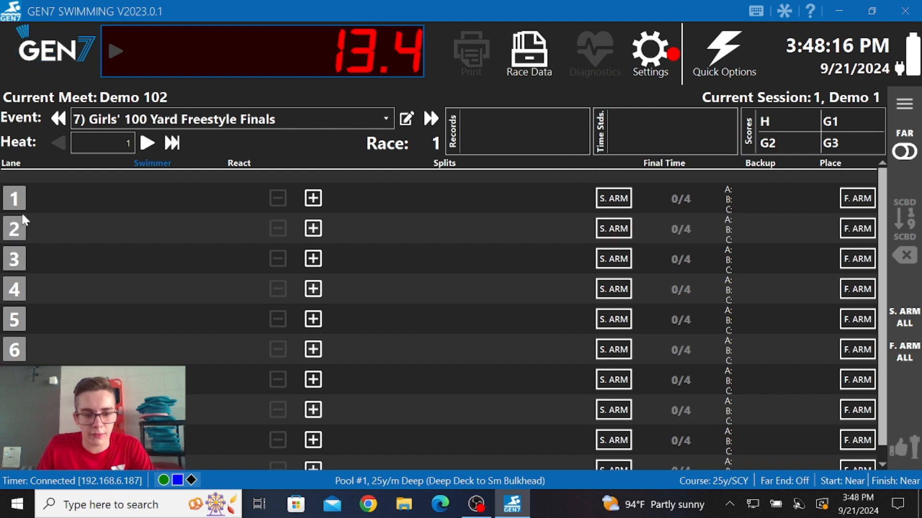
left_click(15, 233)
left_click(15, 232)
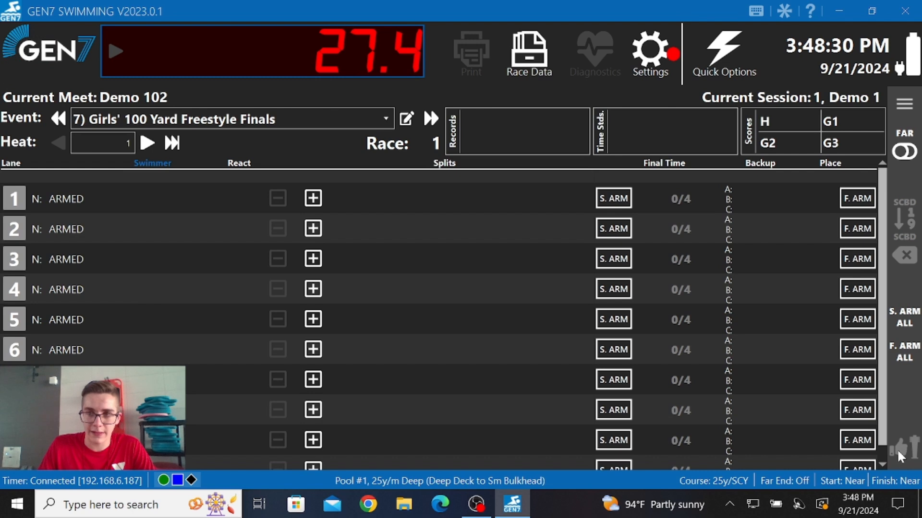
Turn on far end splits and split arm all lanes from the expanded Quick Actions.
left_click(904, 152)
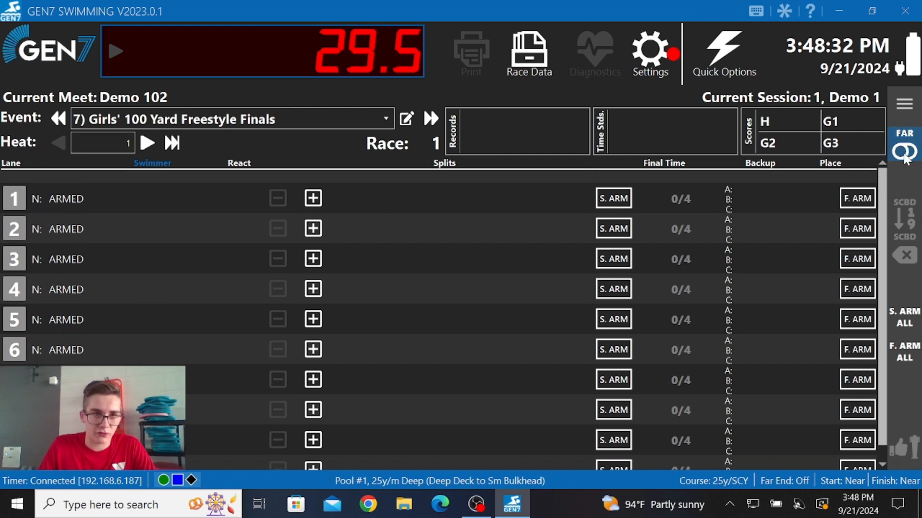
left_click(908, 110)
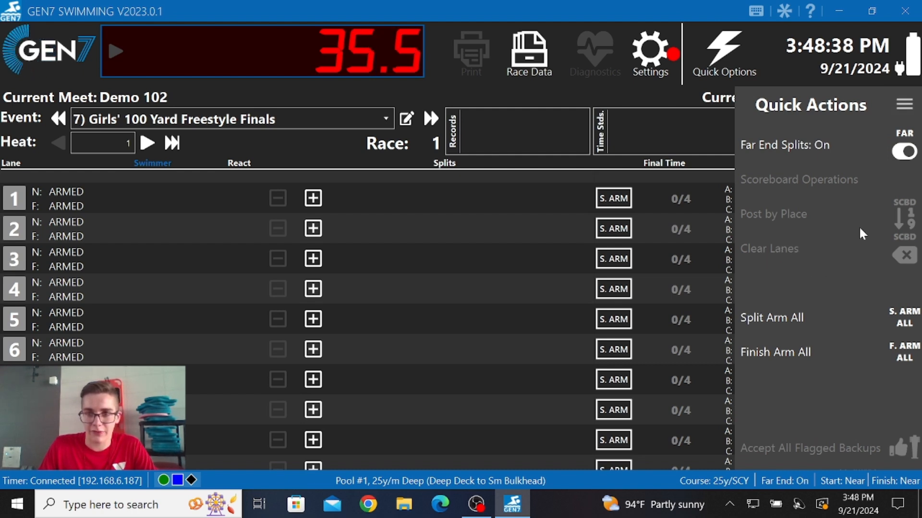
left_click(800, 321)
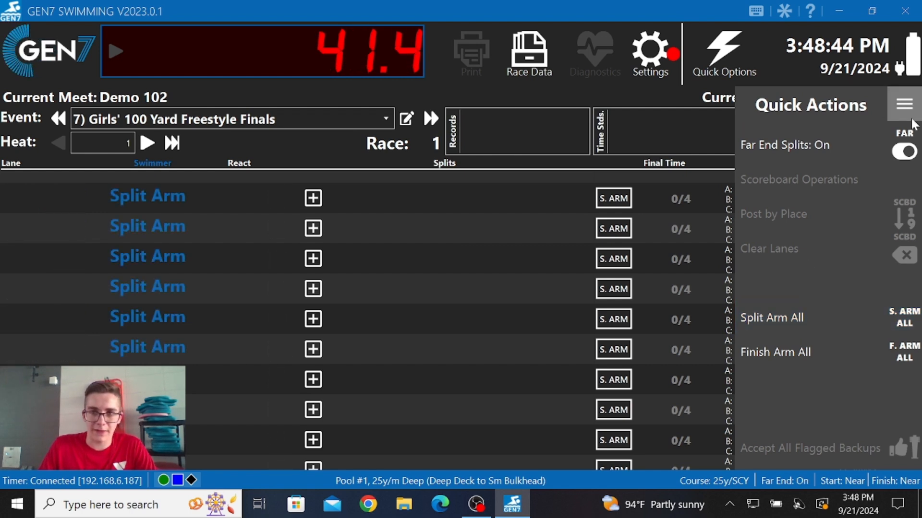
left_click(906, 102)
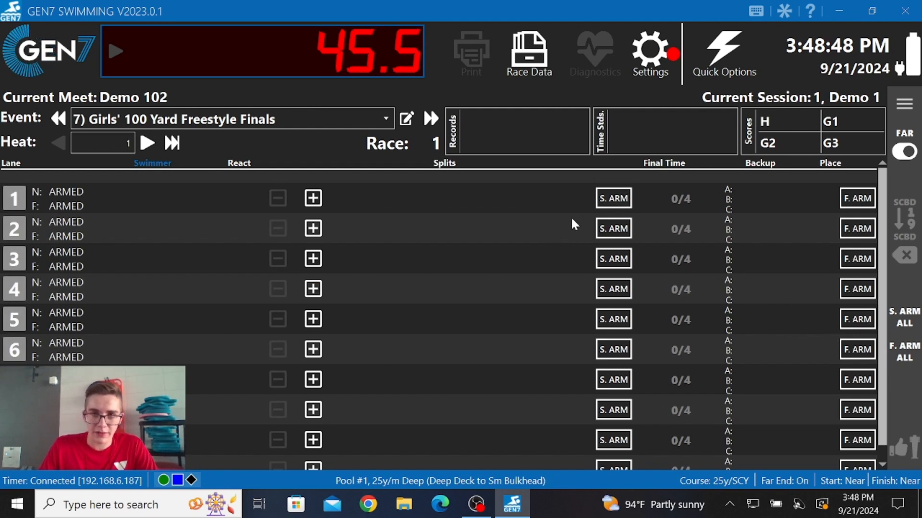
Split arm lanes 1, 4 and 2 individually, and finish arm all lanes.
left_click(614, 198)
left_click(614, 289)
left_click(614, 229)
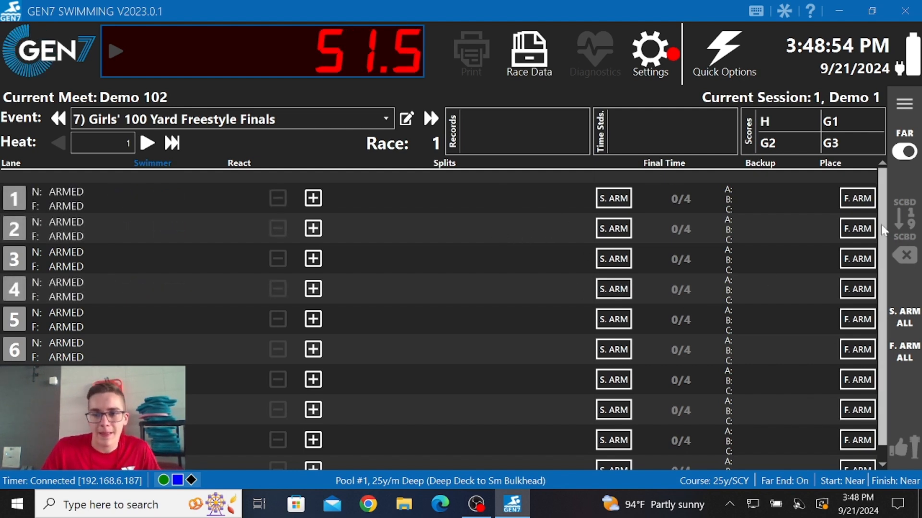
left_click(902, 359)
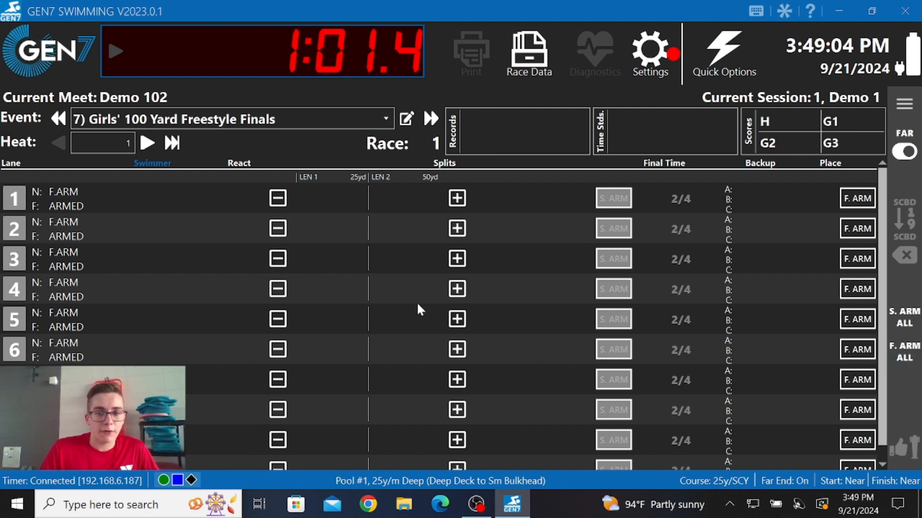
Manually add one length to lane 1's split count and look over the other lanes.
left_click(449, 199)
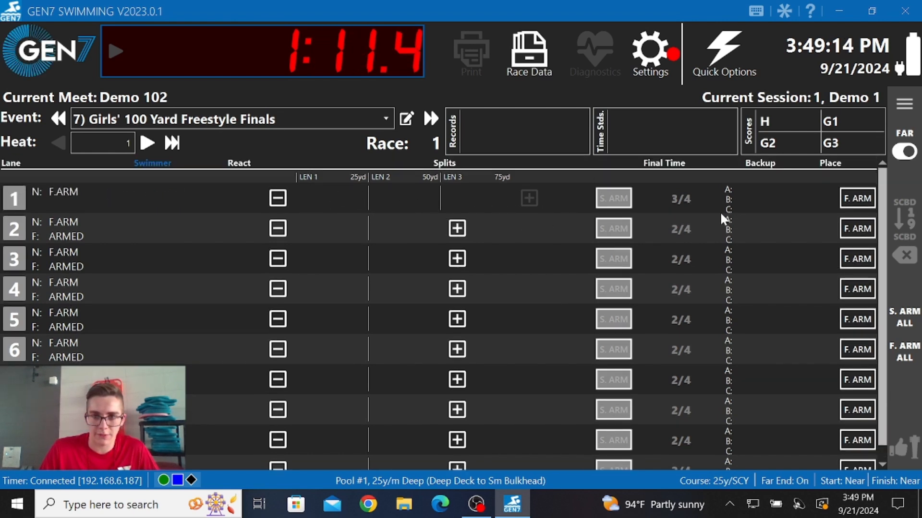
scroll(240, 307, "down", 1)
scroll(211, 298, "up", 1)
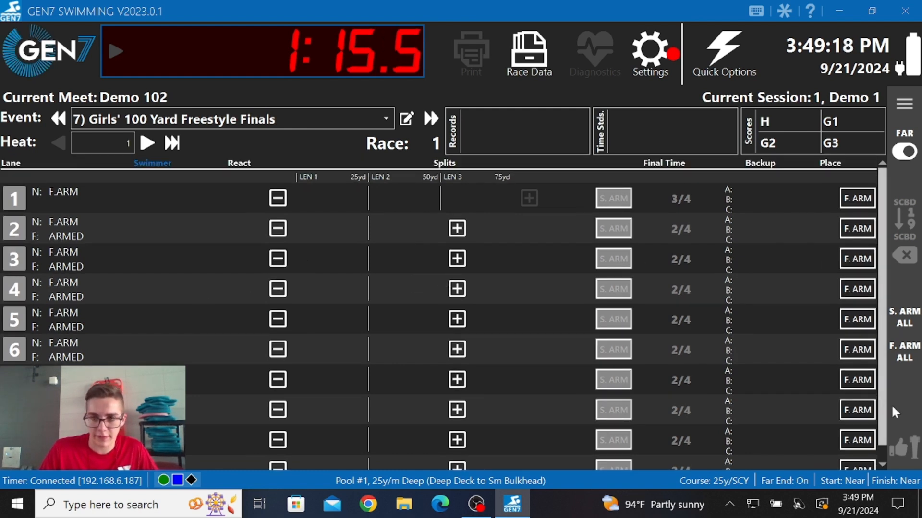
Save and reset the running race as a false start, and try printing its results.
mouse_move(308, 31)
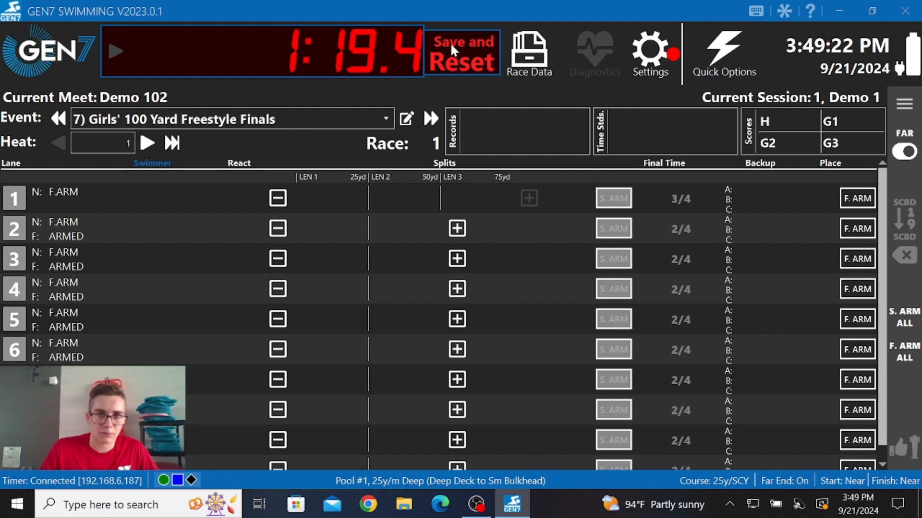
left_click(146, 144)
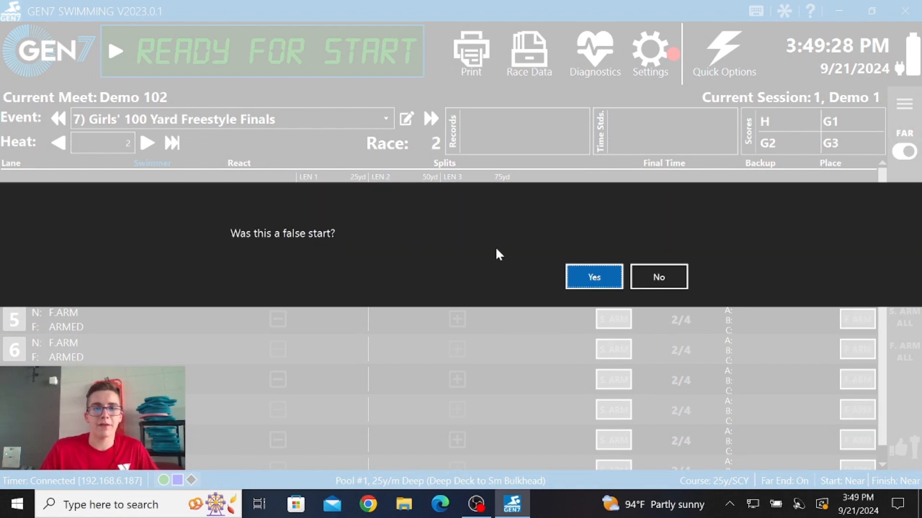
left_click(575, 274)
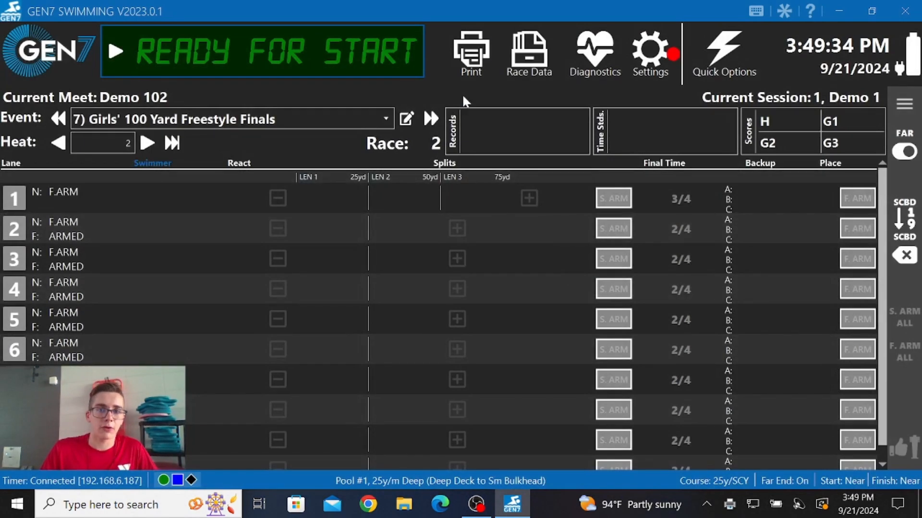
left_click(476, 34)
left_click(677, 273)
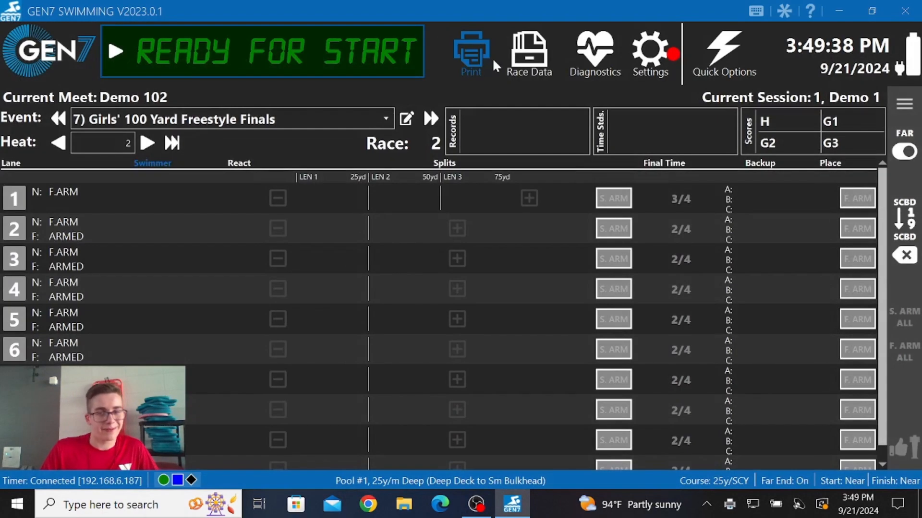
Open the stored race data and show heat 1 of event 7, Girls' 100 Yard Freestyle Finals.
left_click(518, 65)
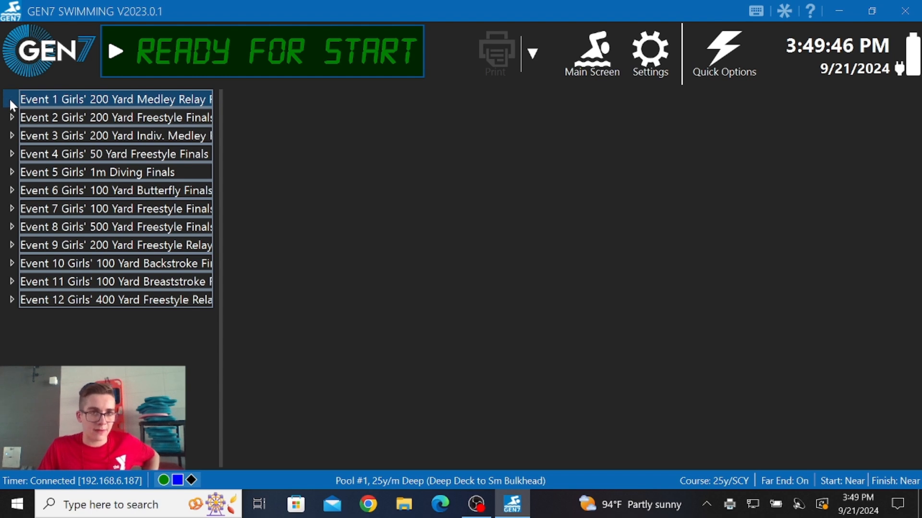
left_click(11, 117)
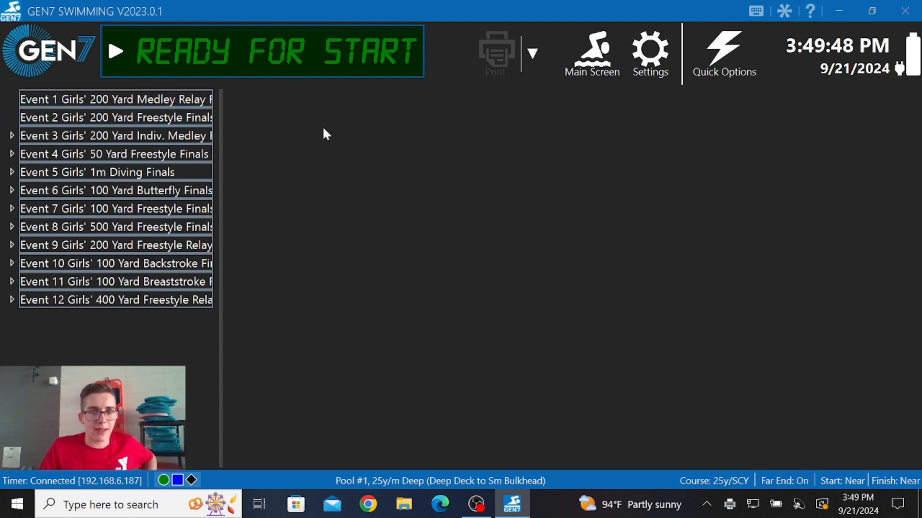
left_click(106, 172)
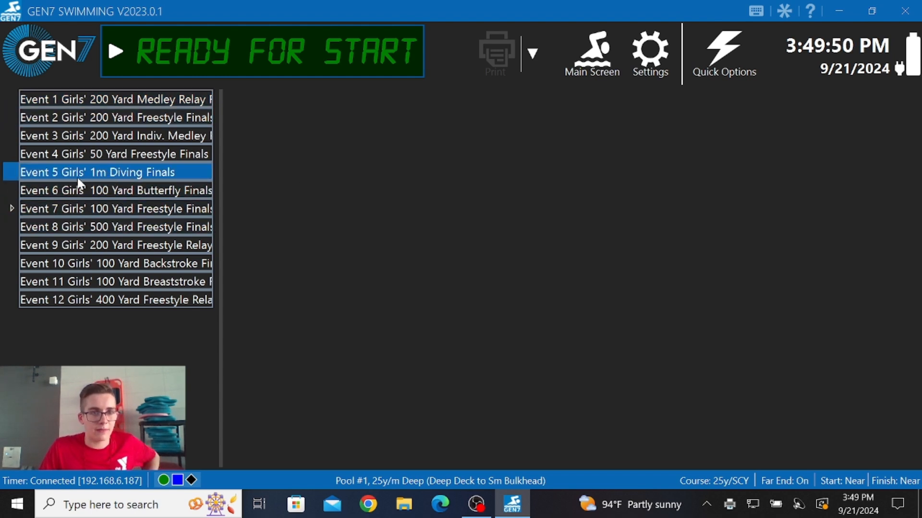
left_click(60, 191)
left_click(34, 229)
left_click(11, 209)
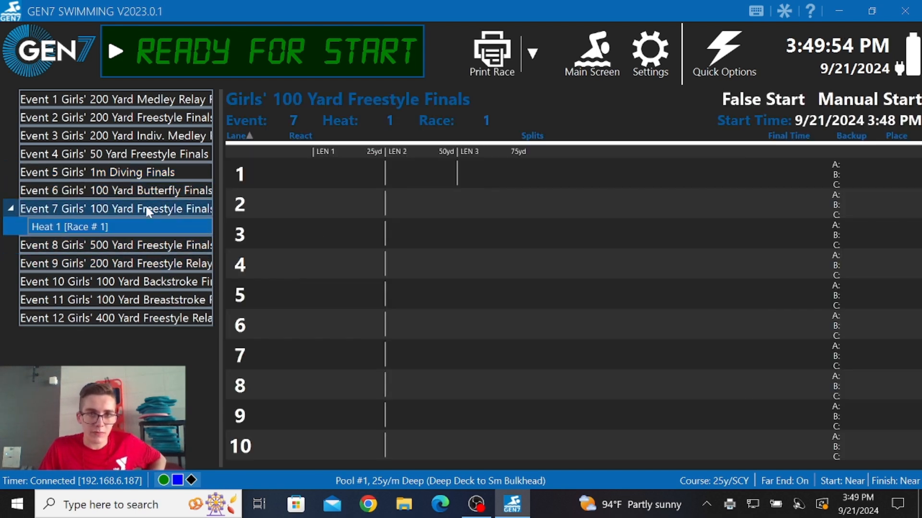
Open the official, pad and backup time adjustment options for lane 2 in event 7, heat 1.
left_click(125, 152)
left_click(115, 191)
left_click(109, 205)
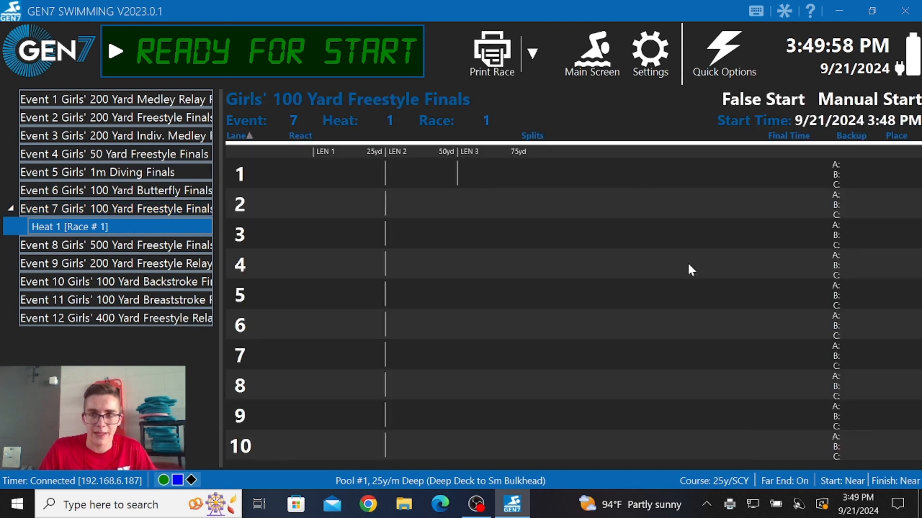
left_click(803, 230)
left_click(811, 202)
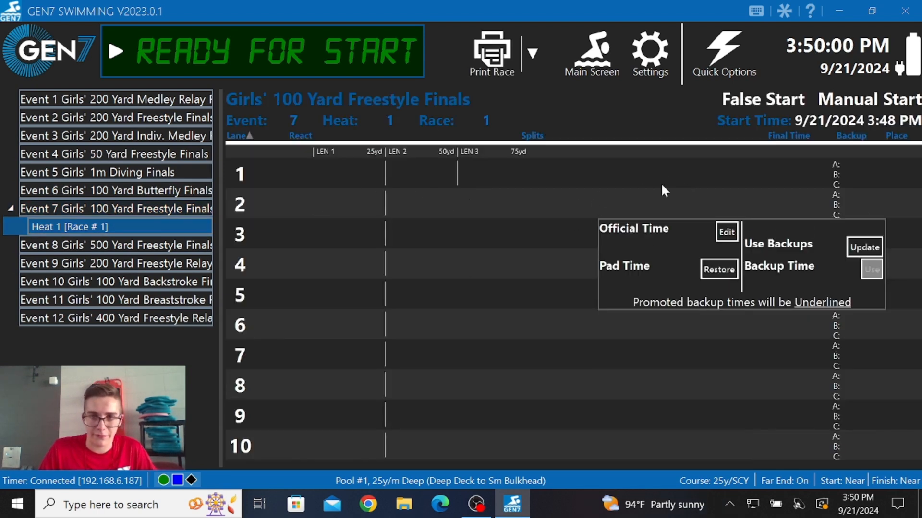
Open and close the time adjustment options for several other lanes of event 7, heat 1.
left_click(678, 186)
left_click(800, 184)
left_click(816, 317)
left_click(804, 262)
left_click(911, 227)
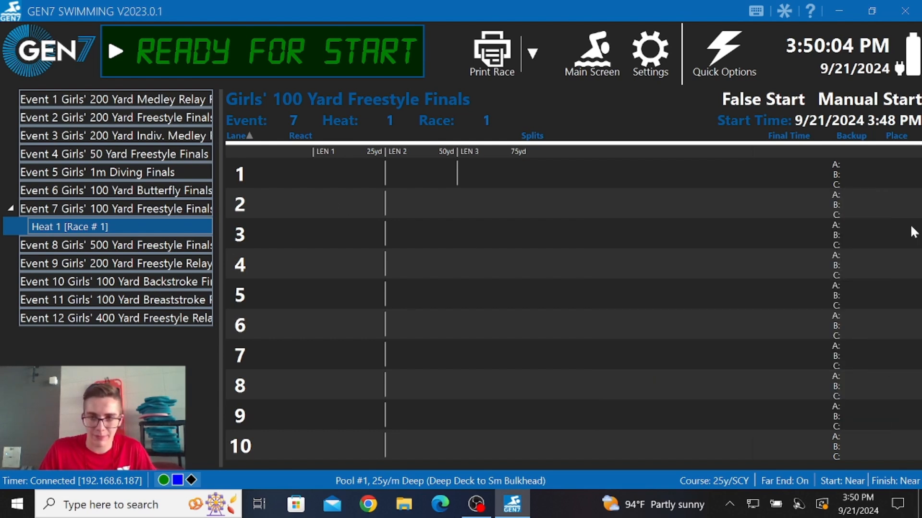
left_click(824, 435)
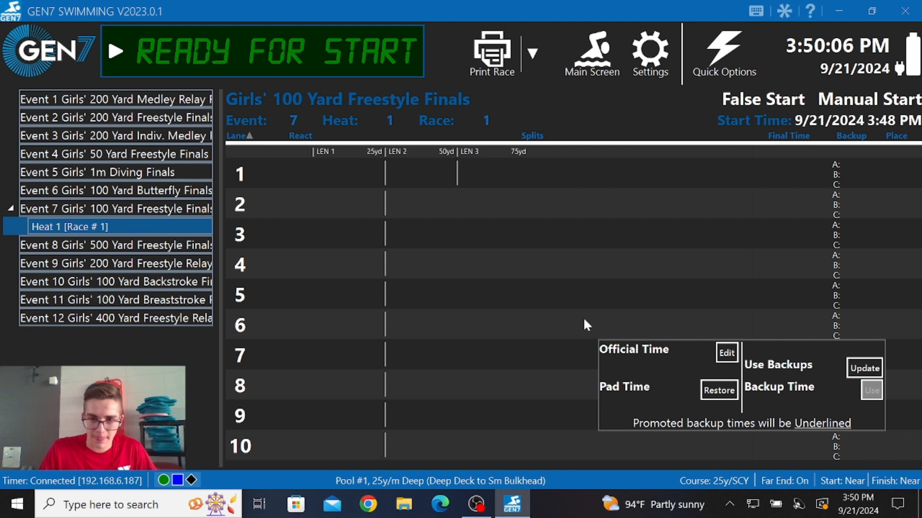
Select event 3 in the race data, check the event and session print options, and return to the main screen.
left_click(140, 302)
left_click(122, 204)
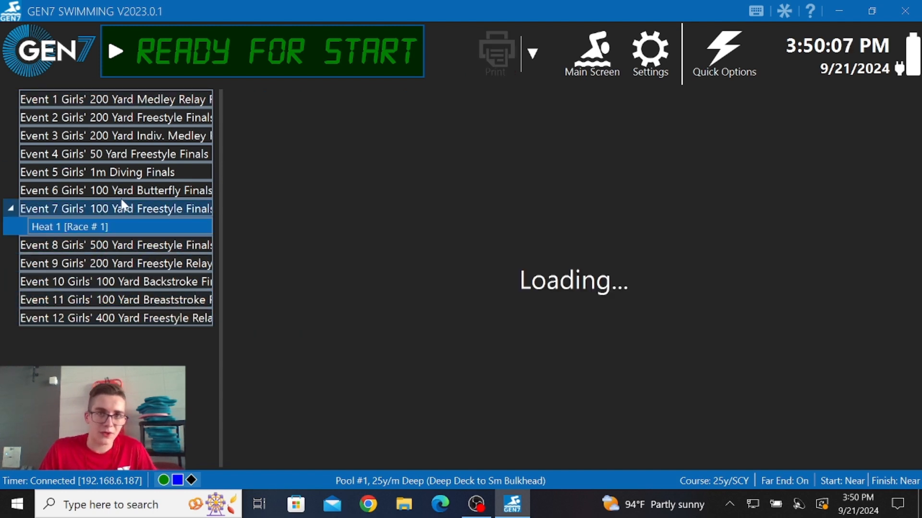
left_click(112, 138)
left_click(533, 55)
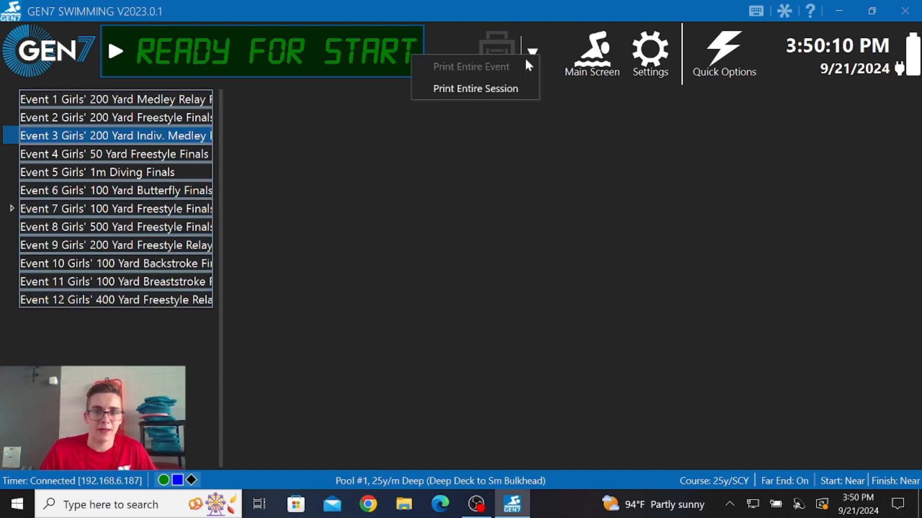
left_click(698, 140)
left_click(595, 56)
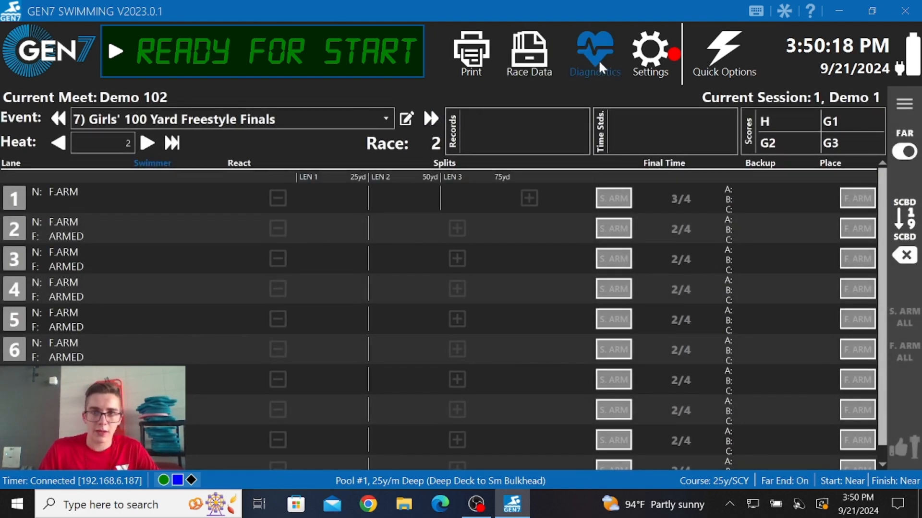
Open the settings, glance at the session settings, and go back to the general settings.
left_click(636, 58)
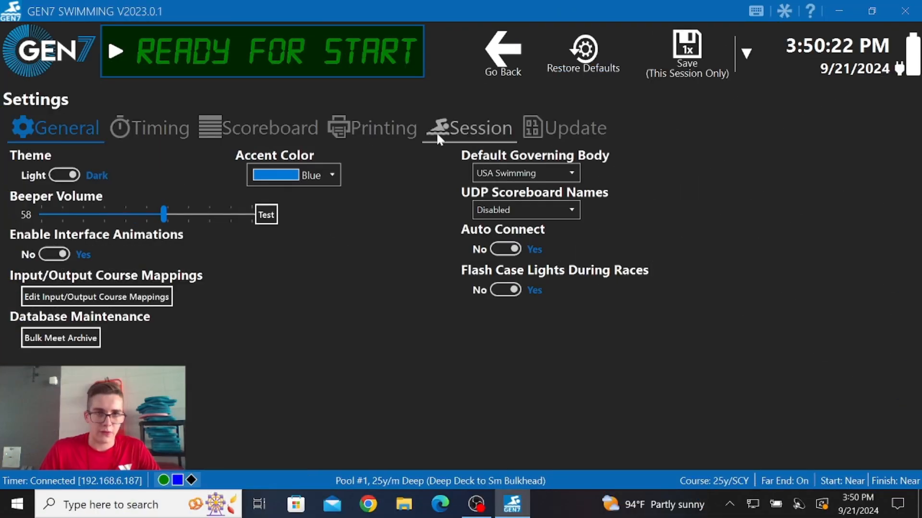
left_click(436, 131)
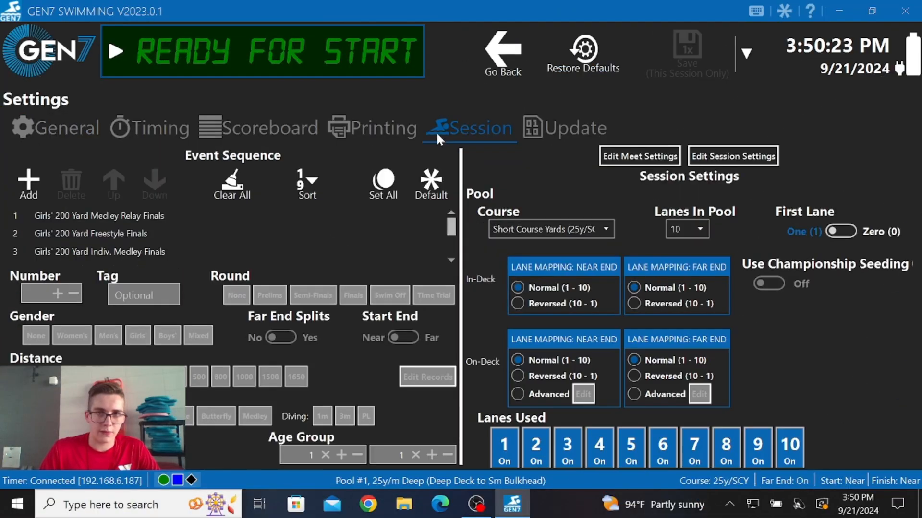
left_click(74, 111)
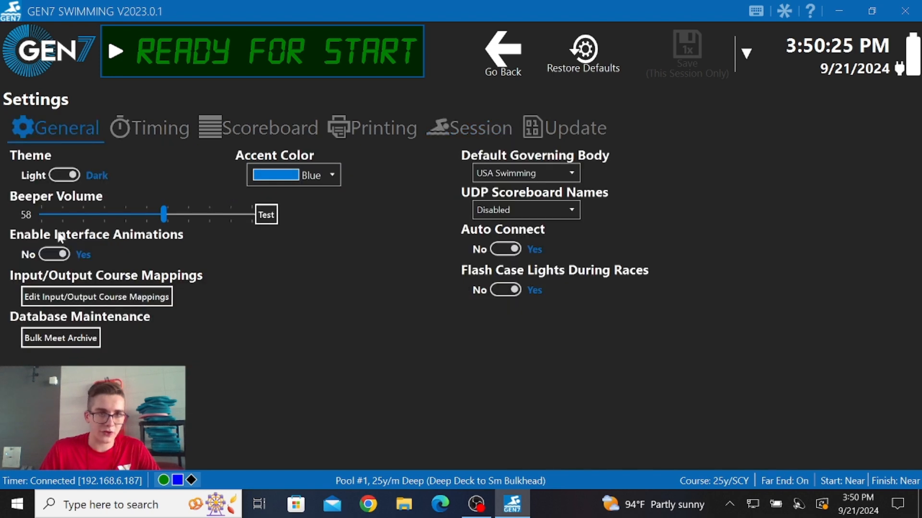
Preview the light theme and switch back to the dark theme.
left_click(68, 176)
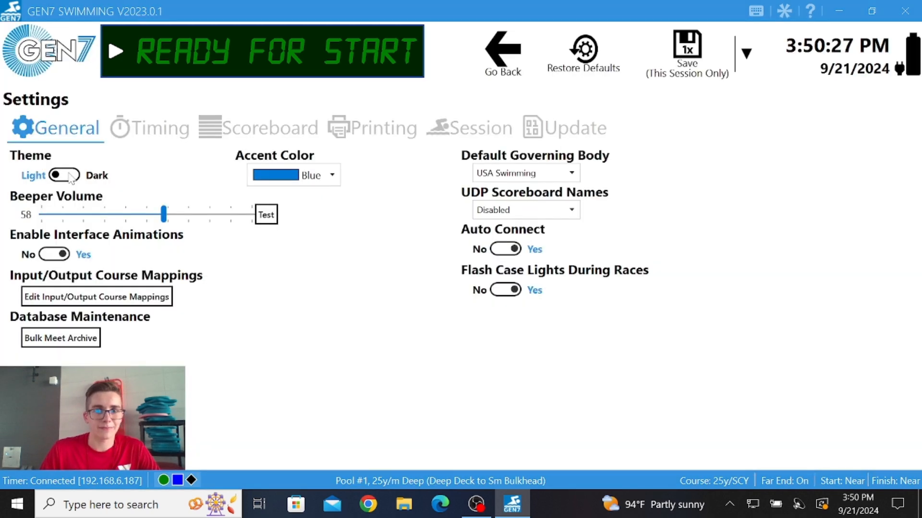
left_click(70, 176)
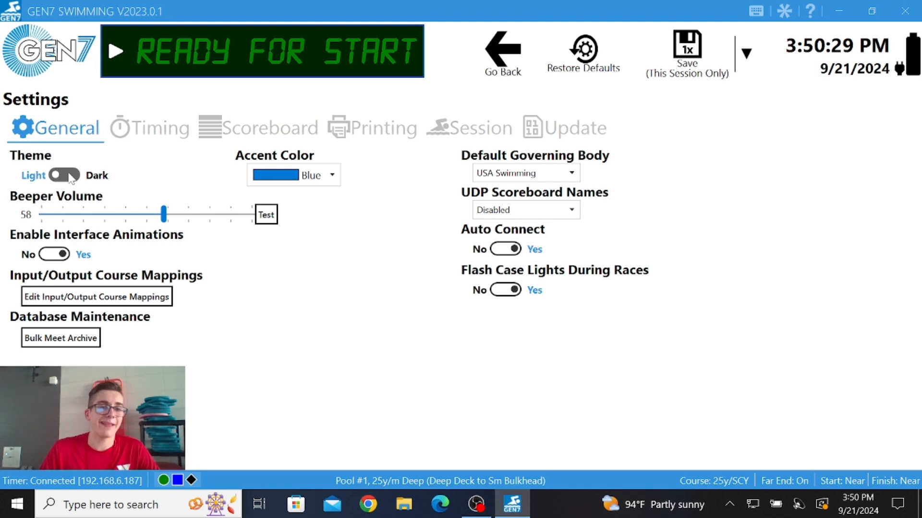
Try the accent colors Cyan, Magenta, Indigo and Cobalt, and toggle the interface animations off and on again.
left_click(288, 174)
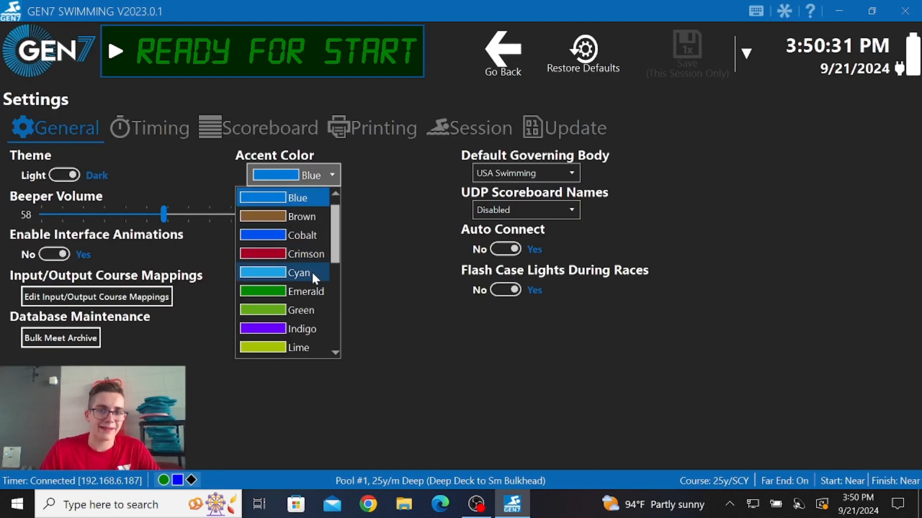
left_click(311, 272)
left_click(307, 176)
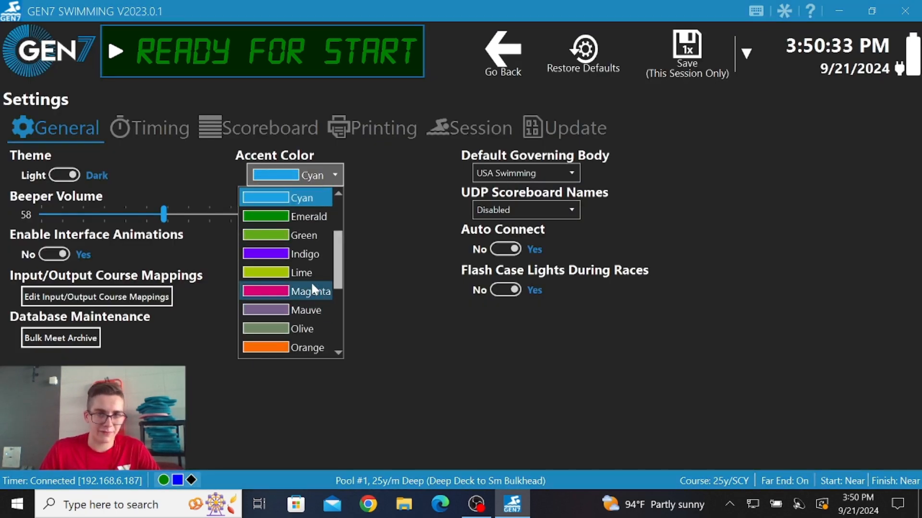
left_click(310, 288)
left_click(331, 175)
scroll(347, 254, "up", 1)
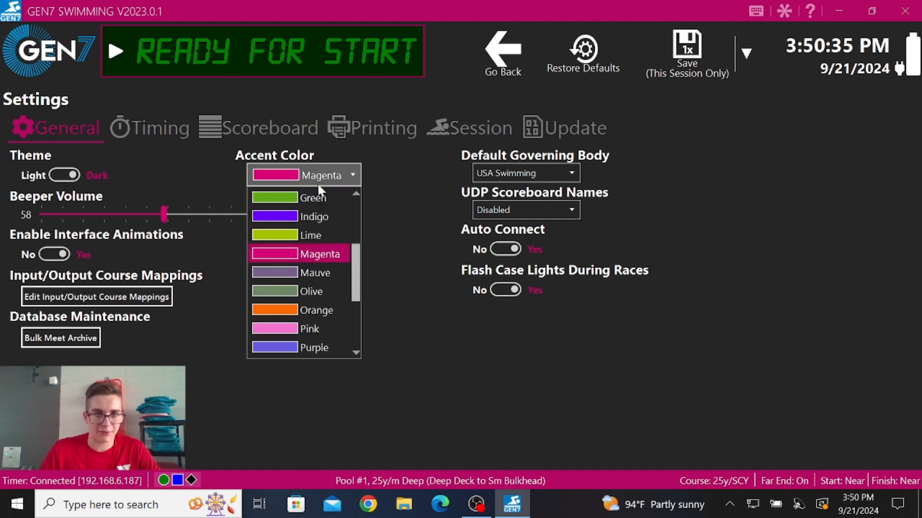
left_click(316, 218)
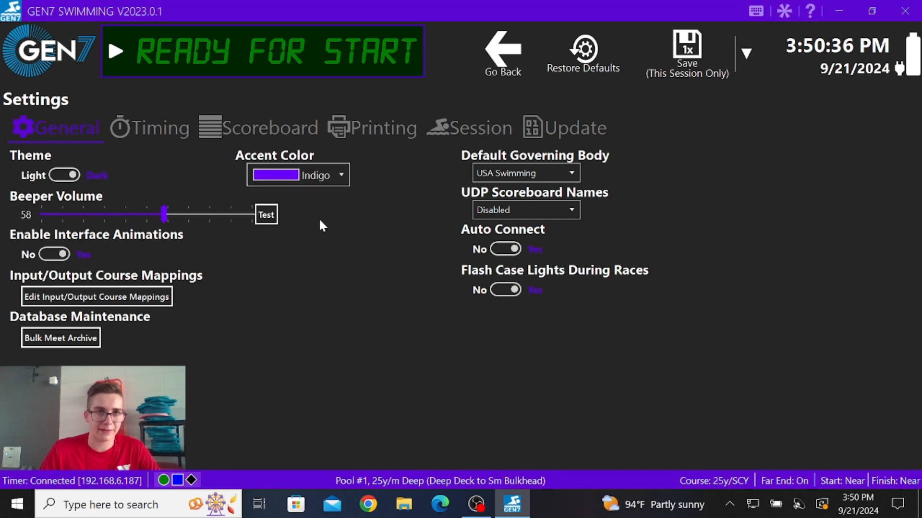
left_click(321, 180)
scroll(329, 252, "down", 2)
scroll(311, 254, "up", 3)
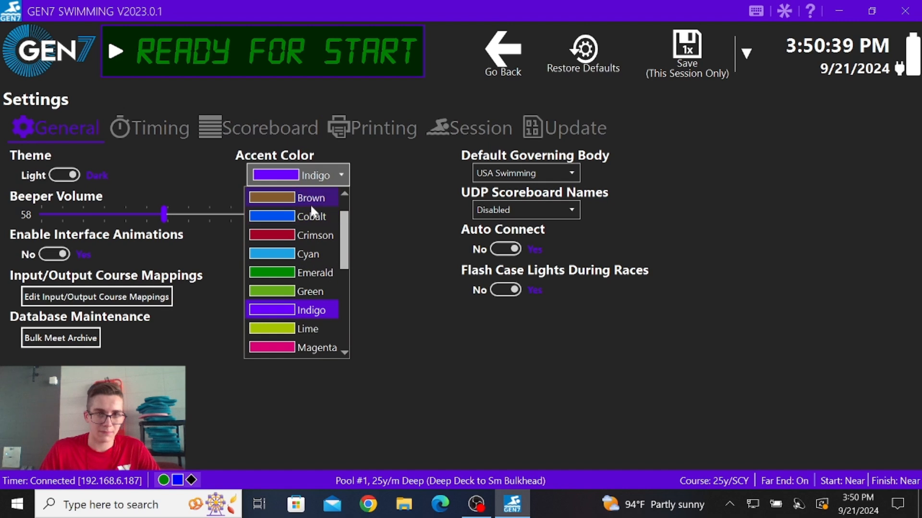
left_click(315, 217)
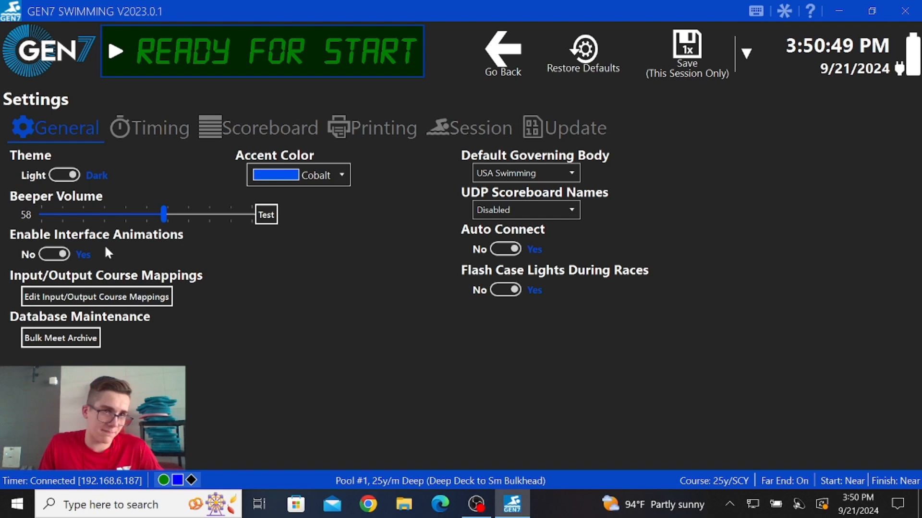
left_click(60, 257)
left_click(59, 256)
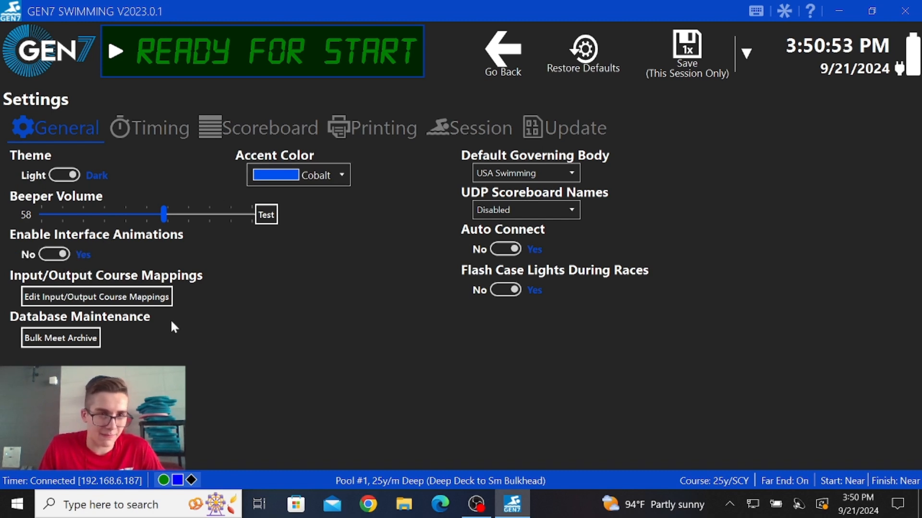
Examine the input/output course mappings, including the timer start input's pool and speed light choices, and cancel without changes.
left_click(114, 296)
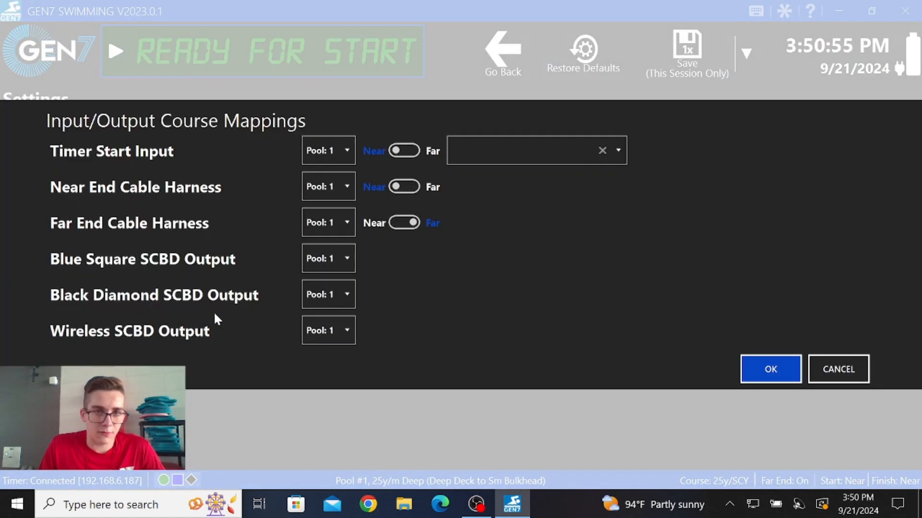
left_click(323, 154)
left_click(330, 155)
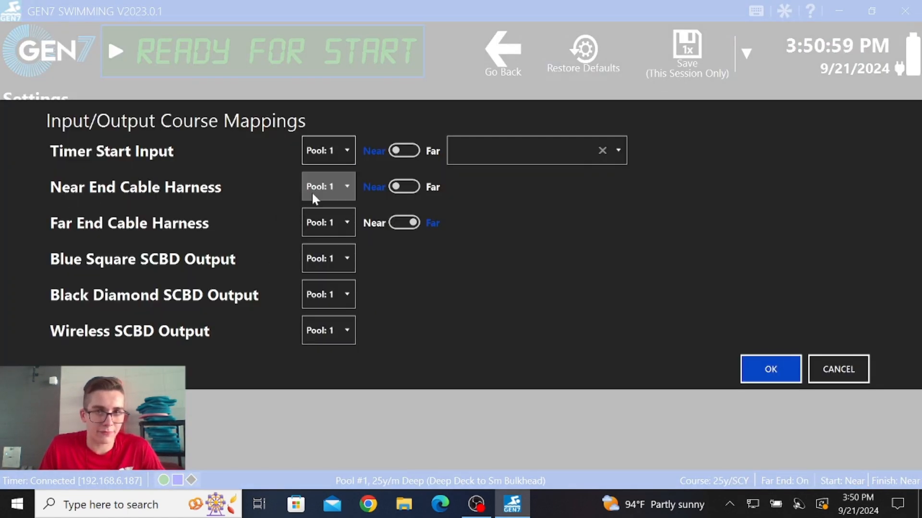
left_click(541, 155)
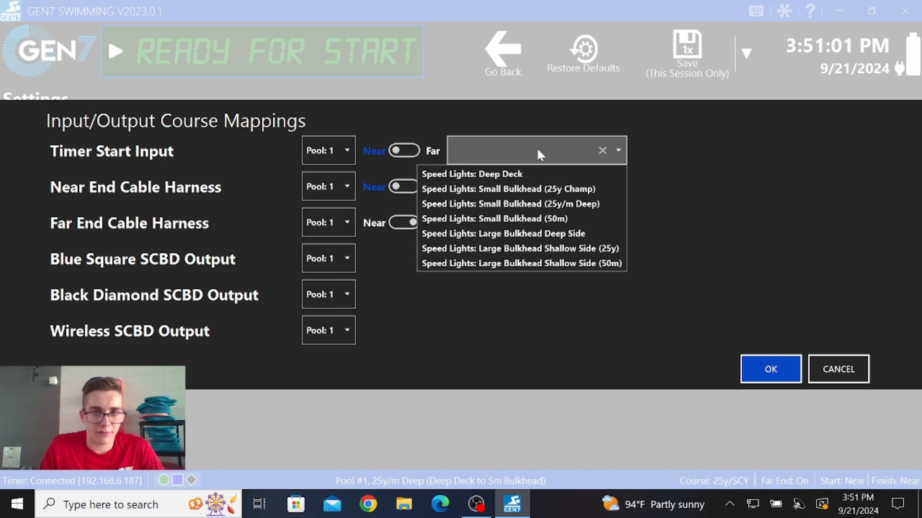
left_click(536, 147)
left_click(536, 149)
left_click(525, 151)
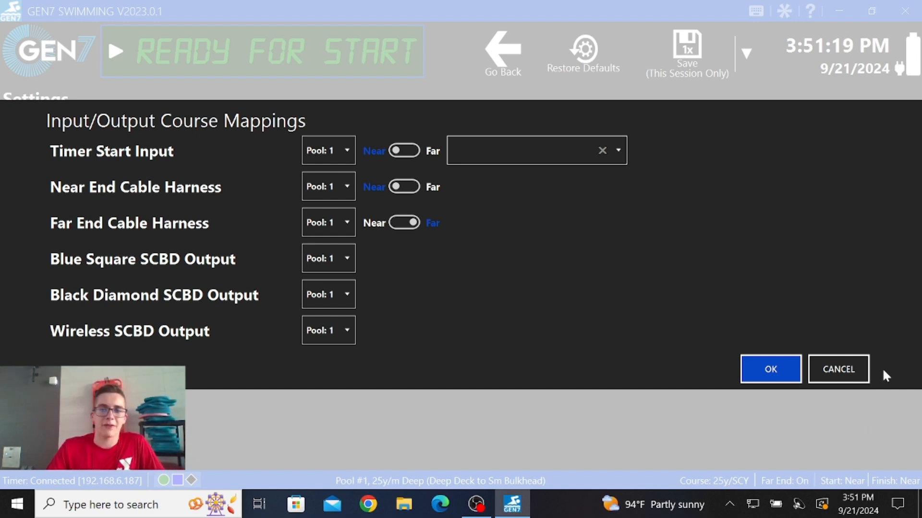
left_click(853, 365)
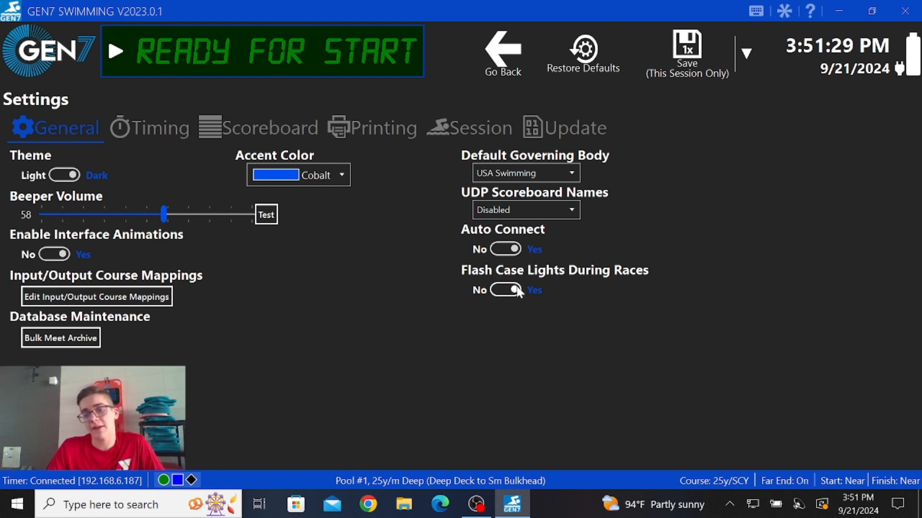
Try the Cyan accent color and set the accent color to Blue.
left_click(248, 177)
left_click(322, 231)
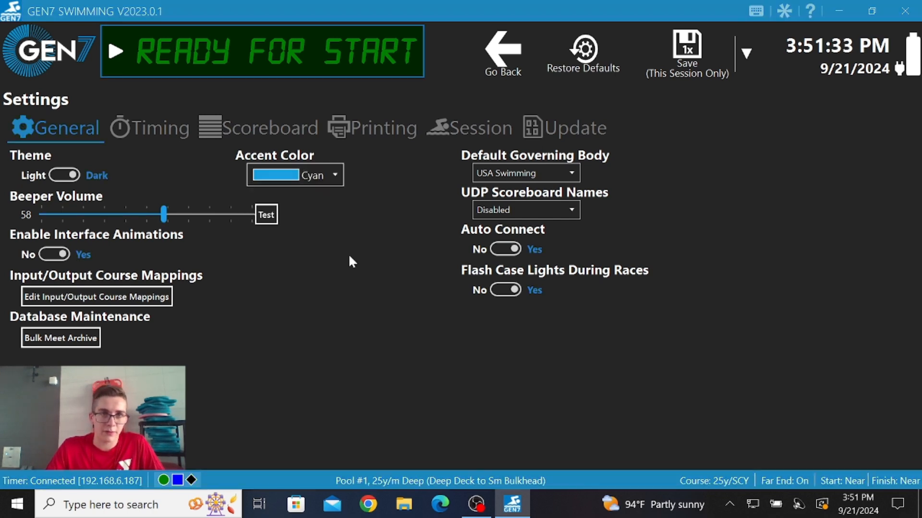
left_click(308, 179)
scroll(296, 218, "up", 2)
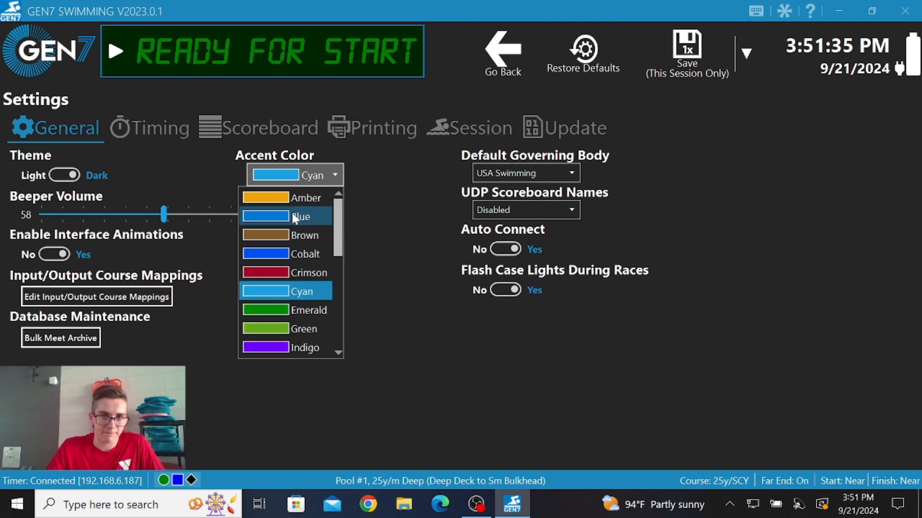
left_click(304, 216)
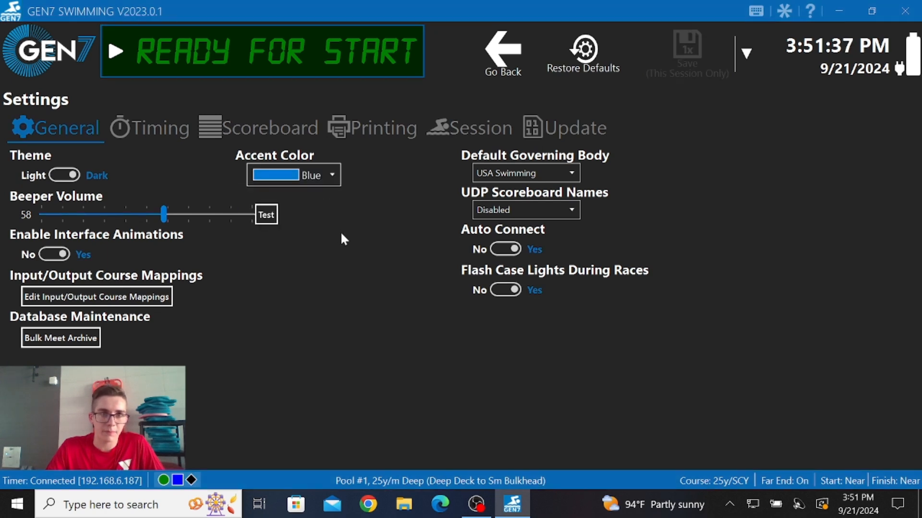
Examine the available choices for UDP scoreboard names and the default governing body.
left_click(572, 209)
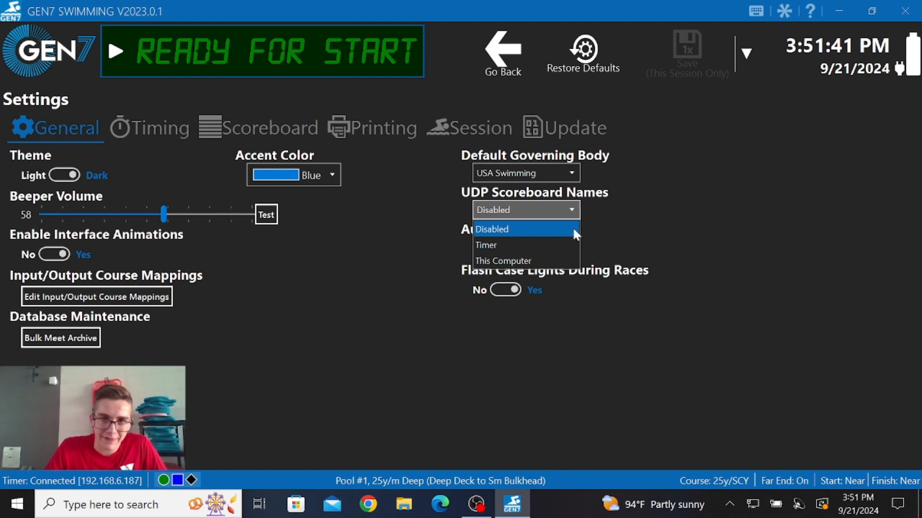
left_click(580, 215)
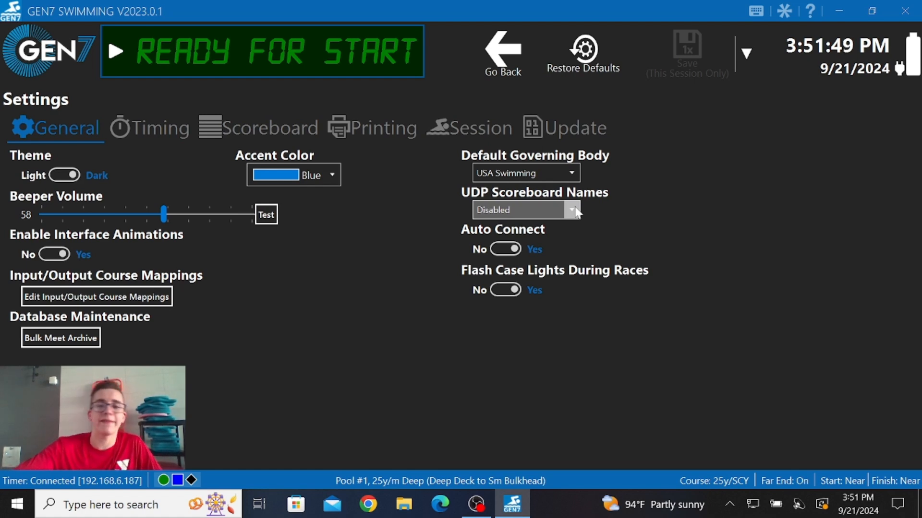
left_click(577, 180)
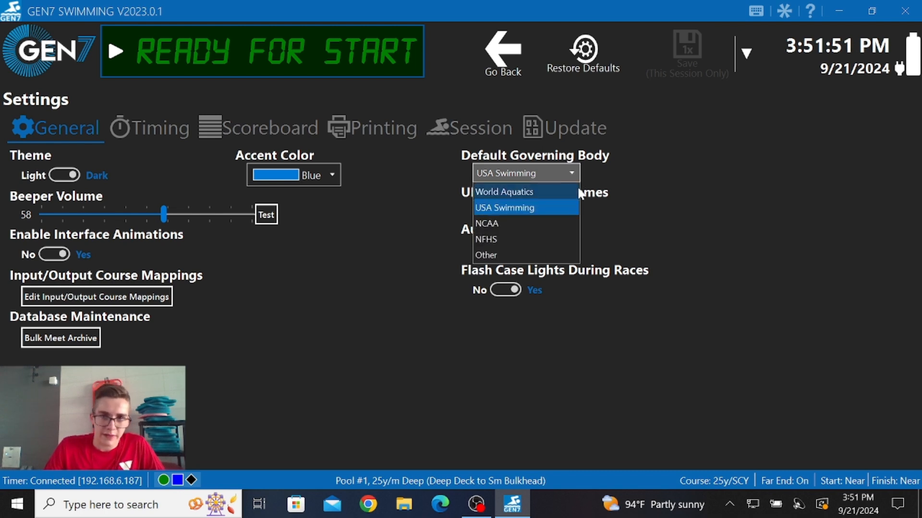
left_click(572, 174)
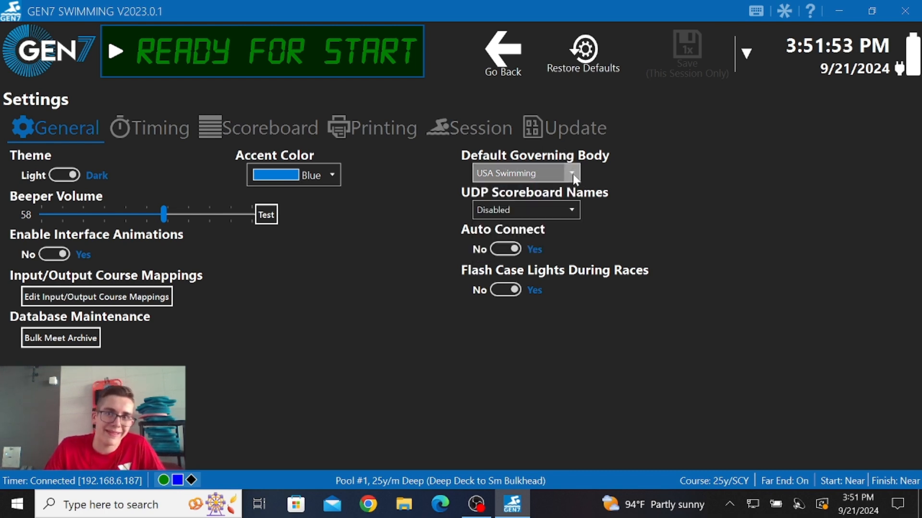
Open the timing settings and examine the near-end and far-end primary finish choices and the far-end defaults.
left_click(166, 130)
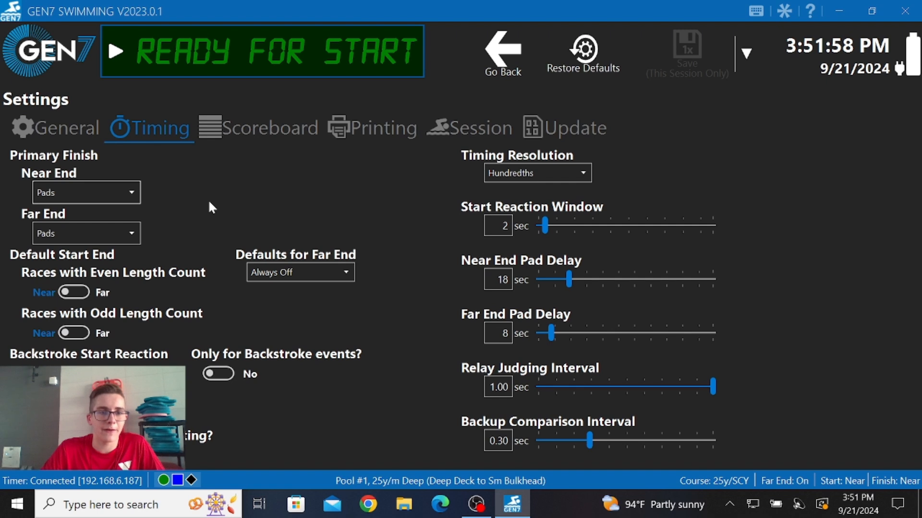
left_click(131, 197)
left_click(131, 198)
left_click(121, 235)
left_click(121, 240)
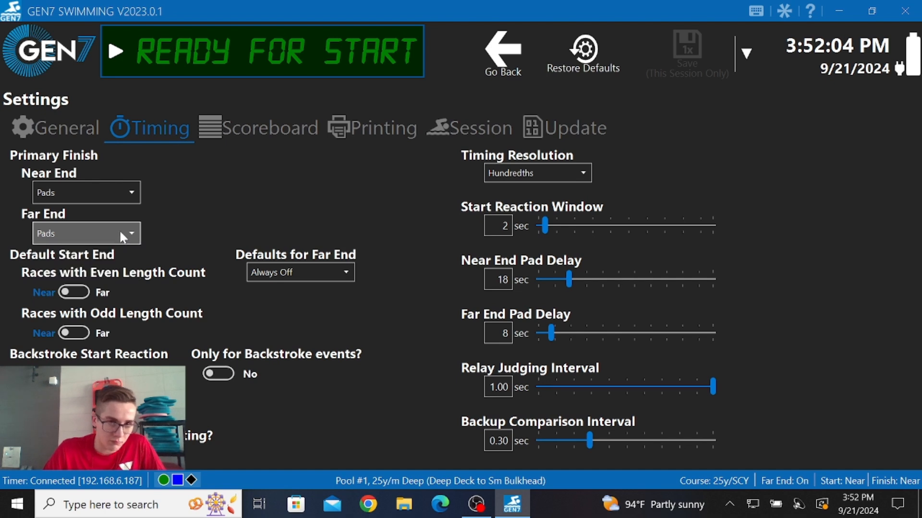
left_click(123, 196)
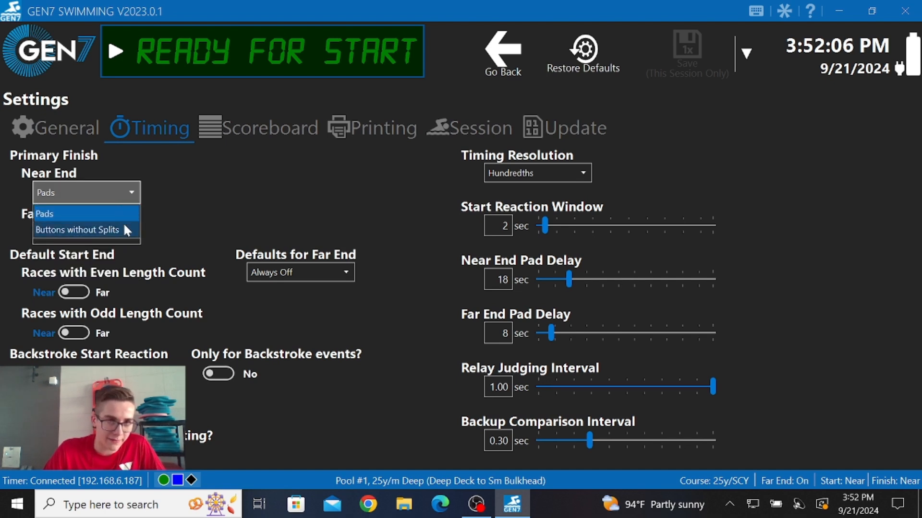
left_click(130, 203)
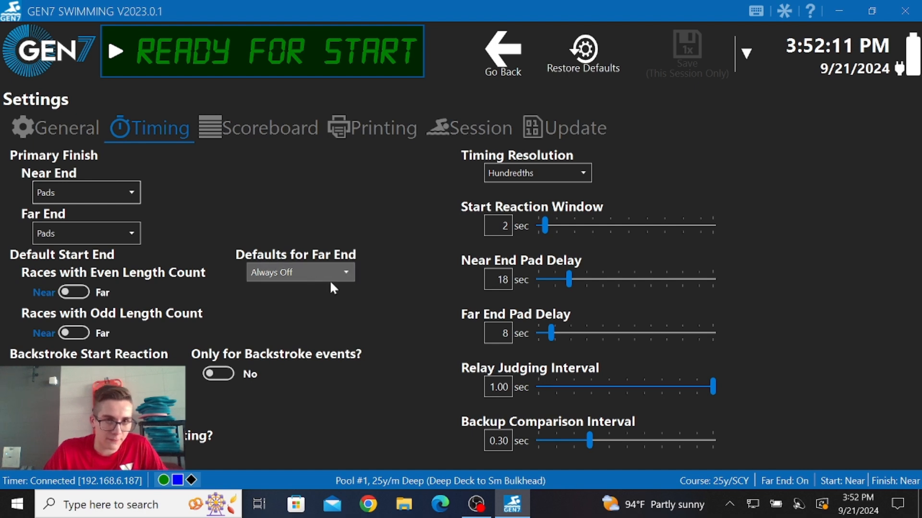
left_click(346, 273)
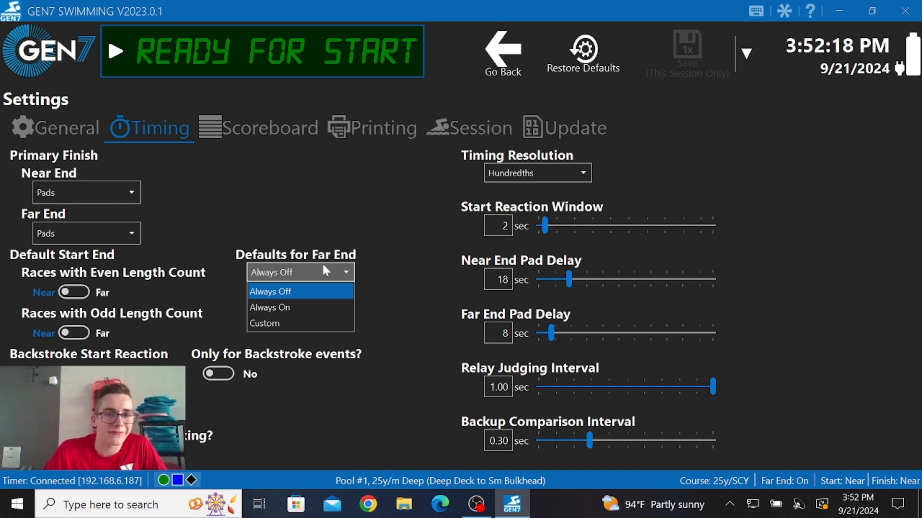
left_click(272, 204)
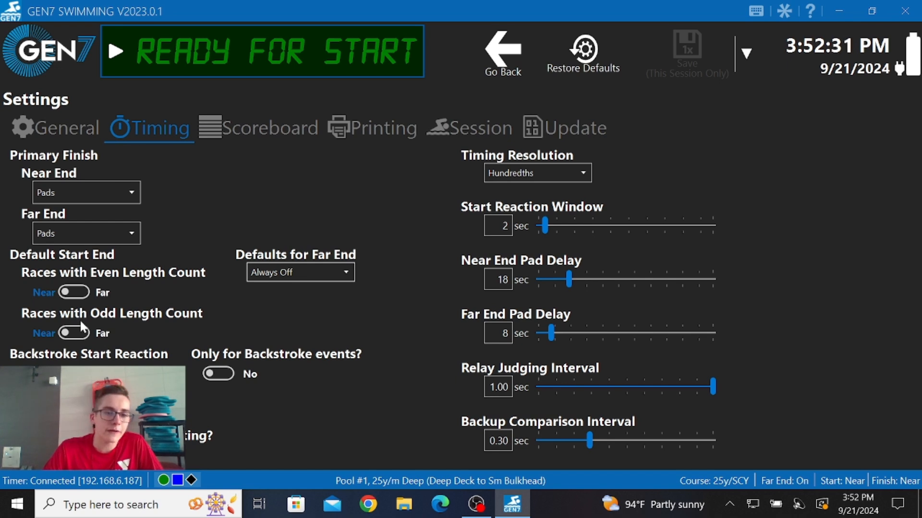
Try Far as the default start end for odd-length races, restore Near, and try the backstroke start reaction switch.
left_click(80, 335)
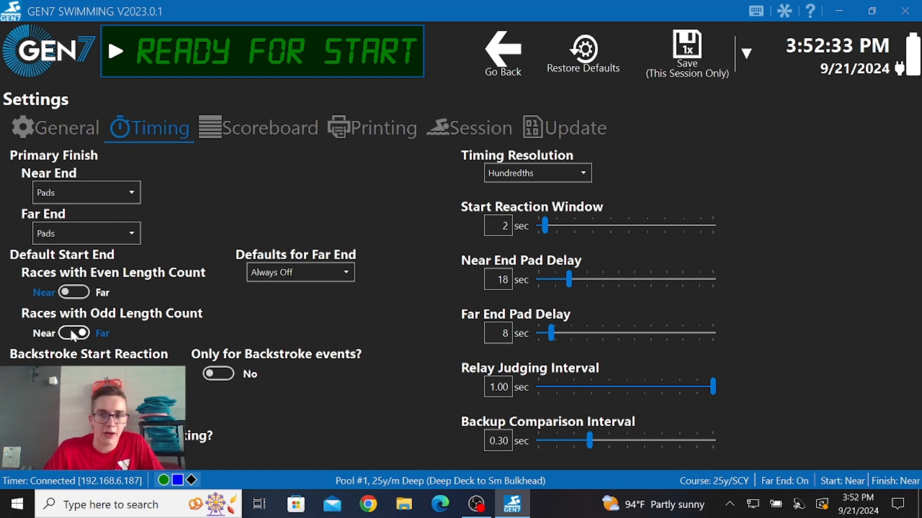
left_click(80, 335)
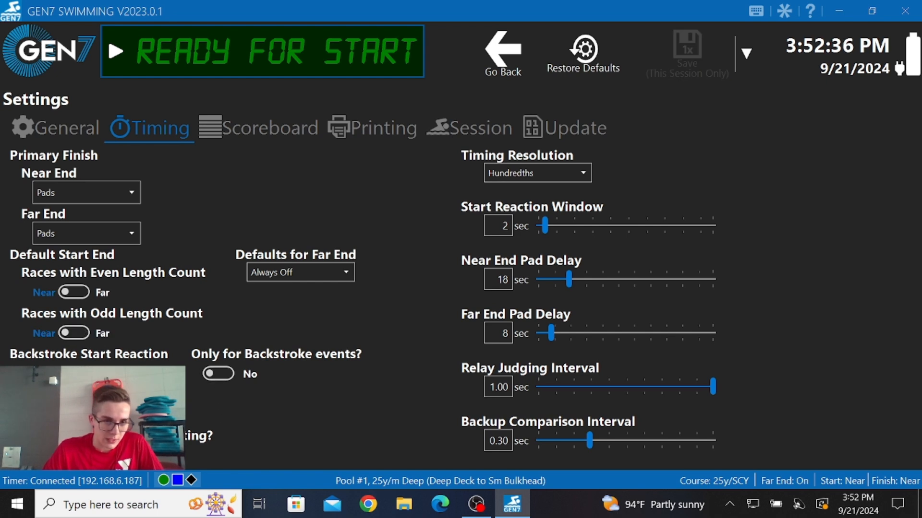
left_click(37, 374)
left_click(37, 374)
left_click(37, 373)
left_click(37, 374)
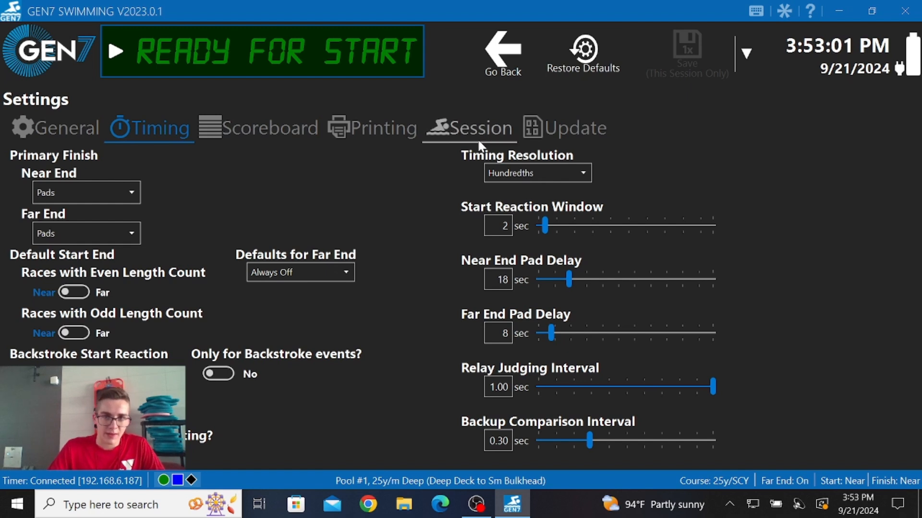
Examine the available timing resolution choices and keep Hundredths.
left_click(528, 172)
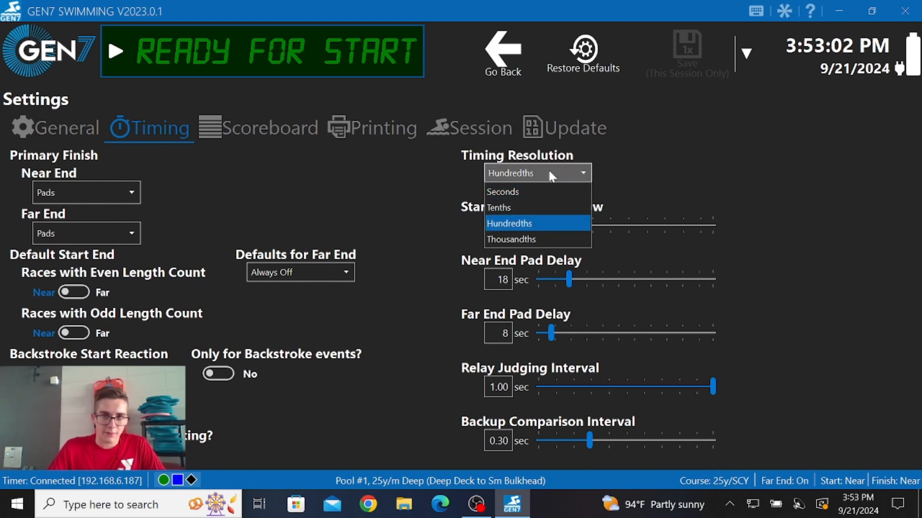
left_click(548, 168)
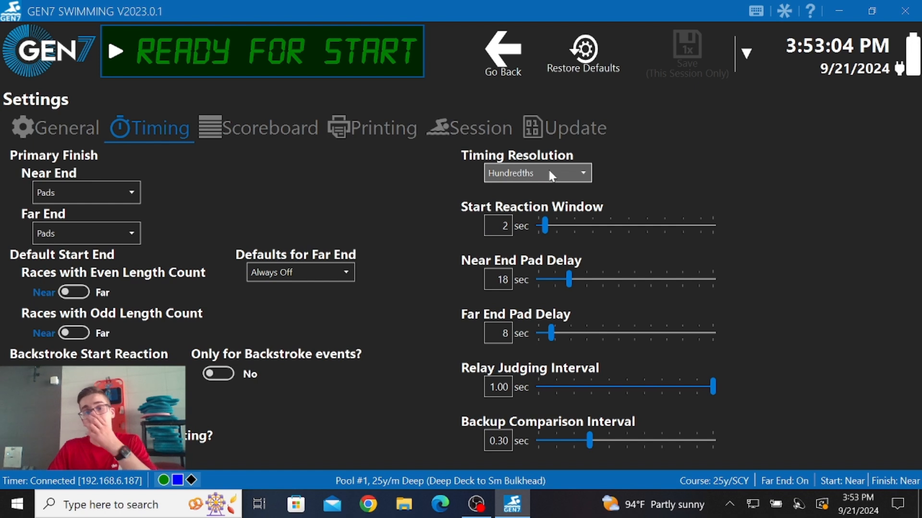
left_click(549, 171)
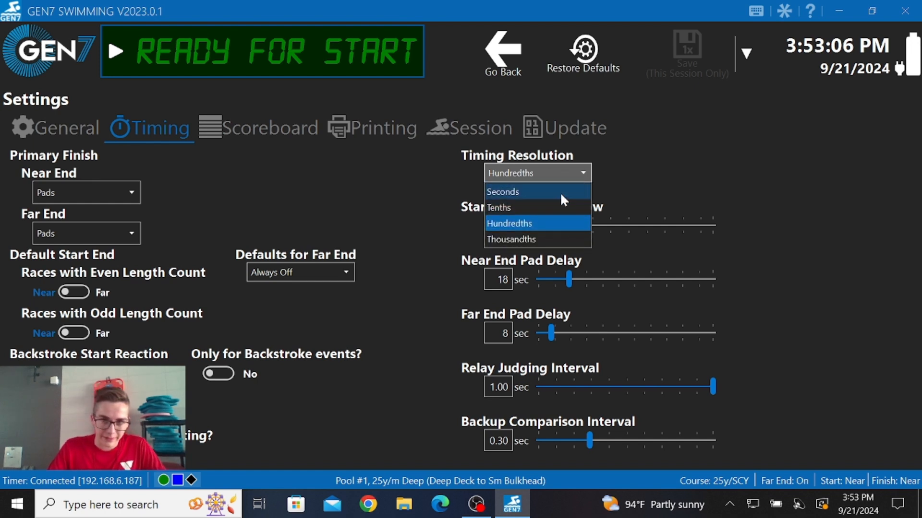
left_click(547, 225)
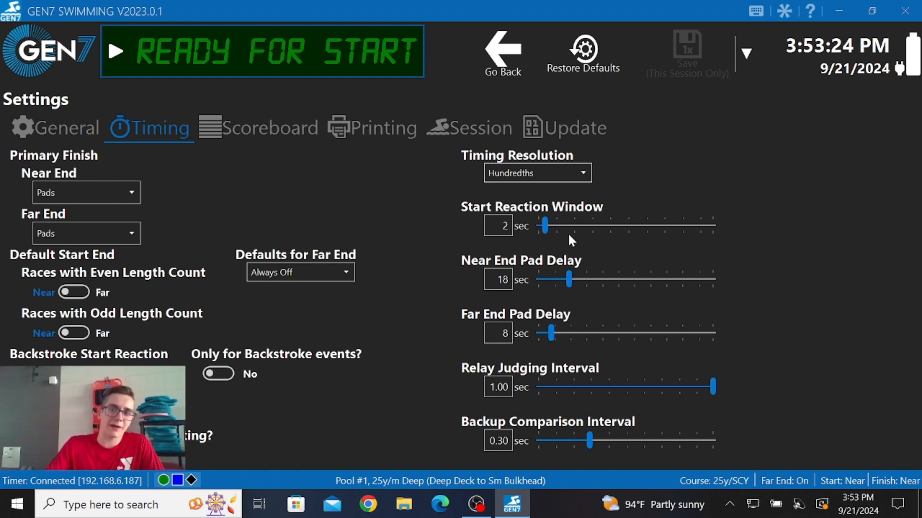
Try adjusting the start reaction window, relay judging interval and backup comparison interval.
mouse_move(546, 226)
left_mouse_down()
mouse_move(736, 231)
mouse_move(546, 226)
left_mouse_up()
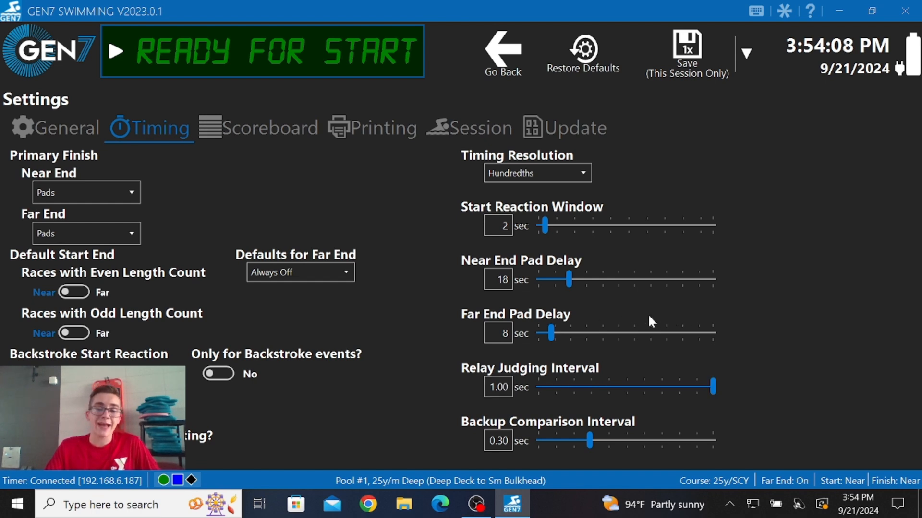
left_click(617, 384)
left_click_drag(611, 391, 762, 402)
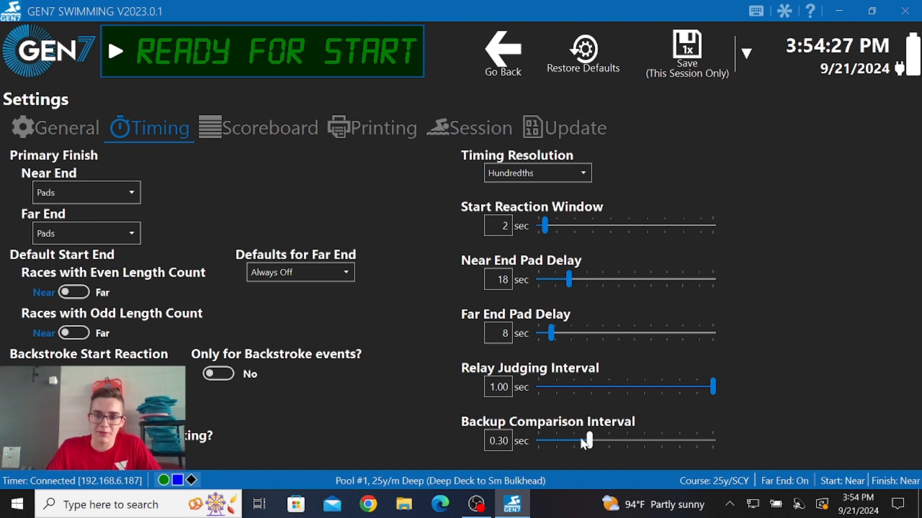
left_click_drag(587, 442, 769, 448)
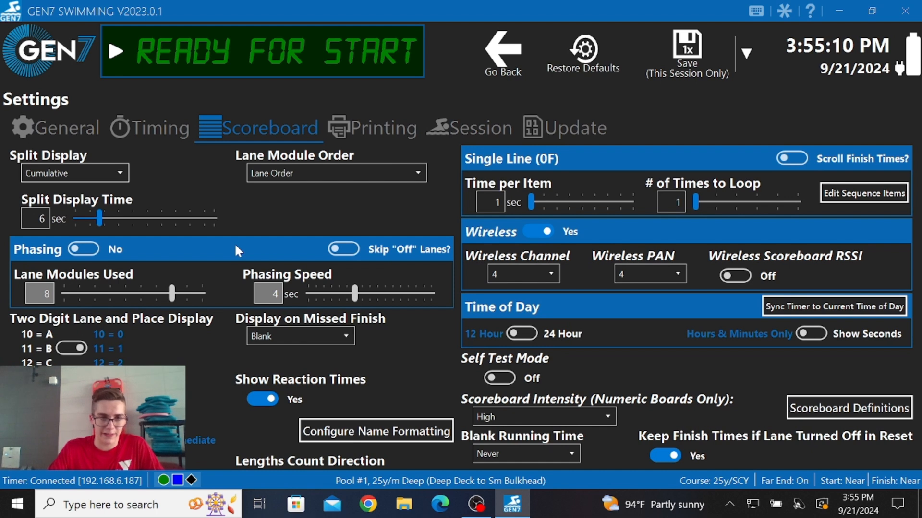
Open the scoreboard settings and examine the split display choices, keeping Cumulative.
left_click(102, 172)
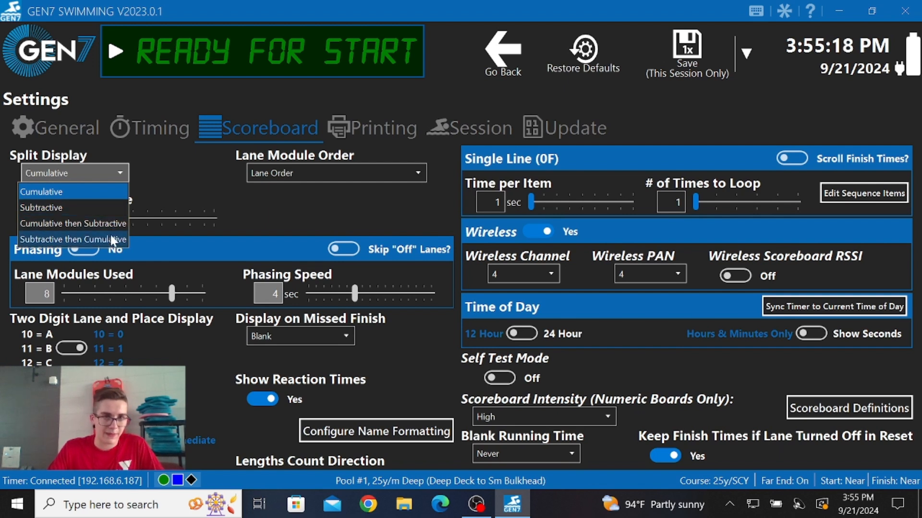
left_click(115, 193)
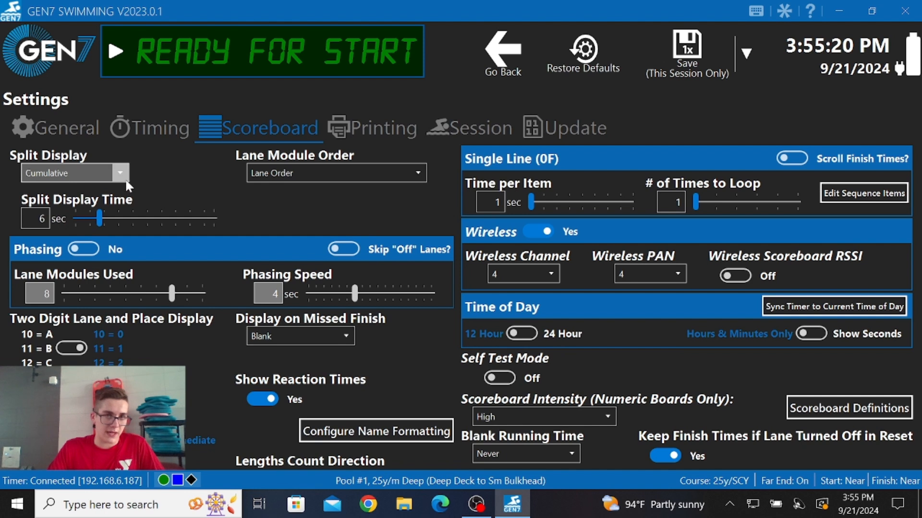
left_click(125, 181)
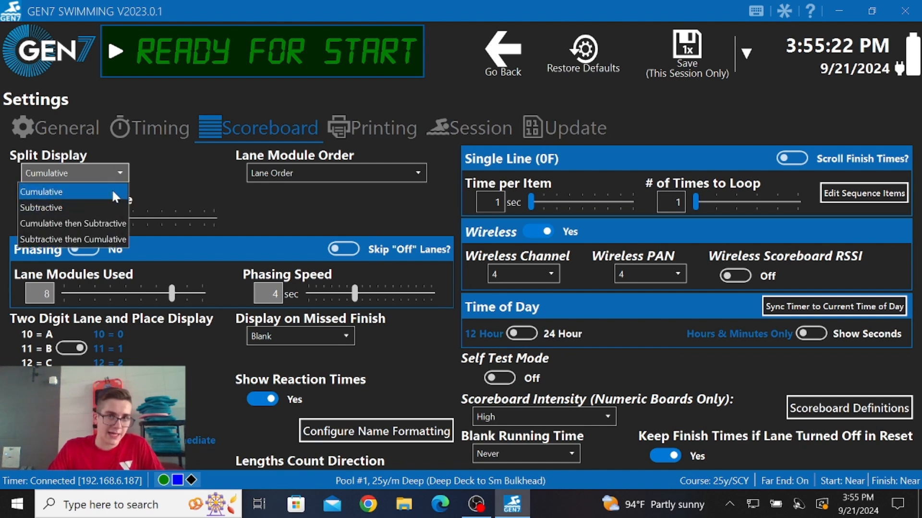
left_click(110, 188)
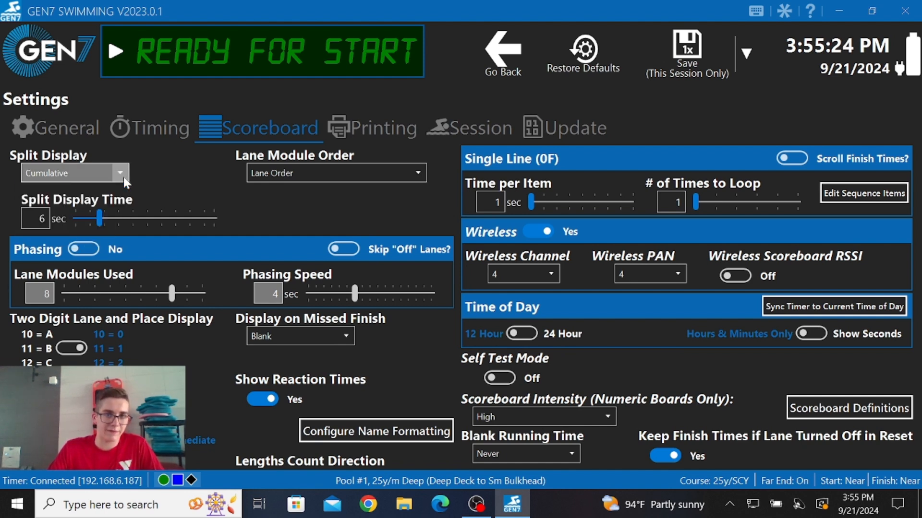
left_click(123, 177)
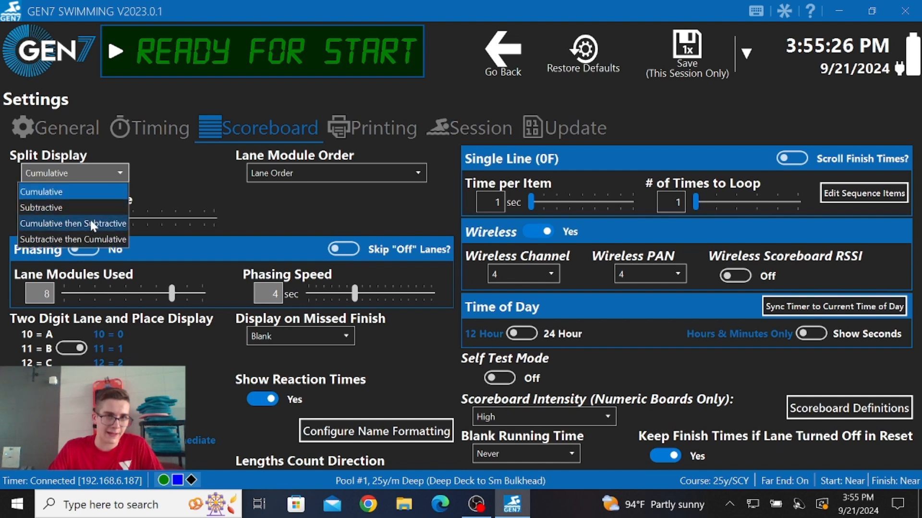
left_click(103, 166)
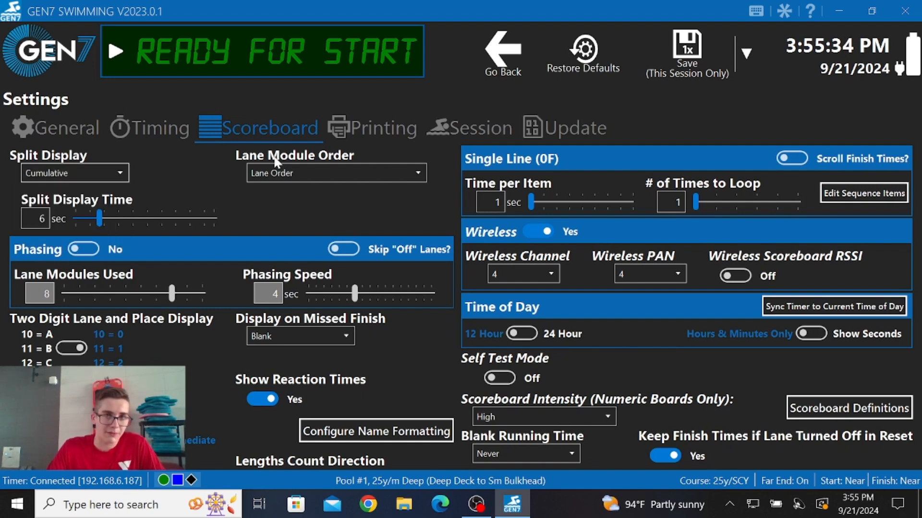
Examine the choices for lane module order and for the display on a missed finish.
left_click(288, 175)
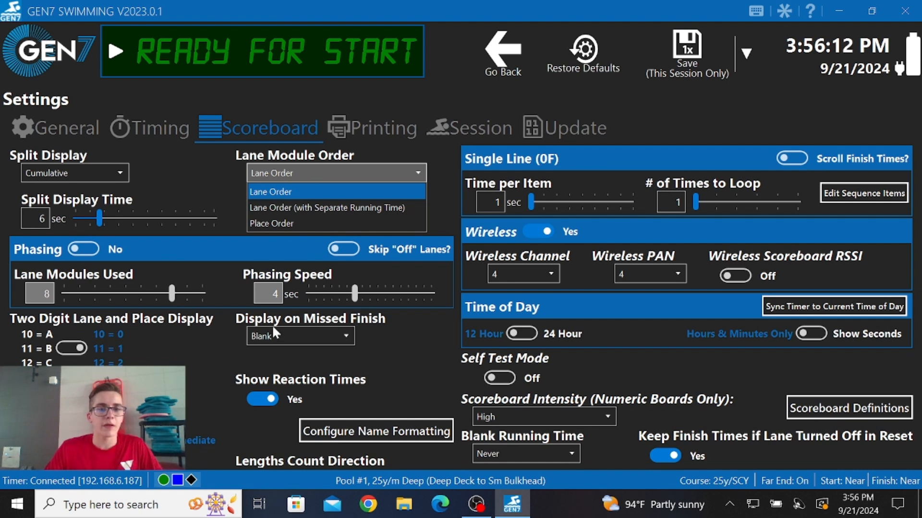
left_click(329, 338)
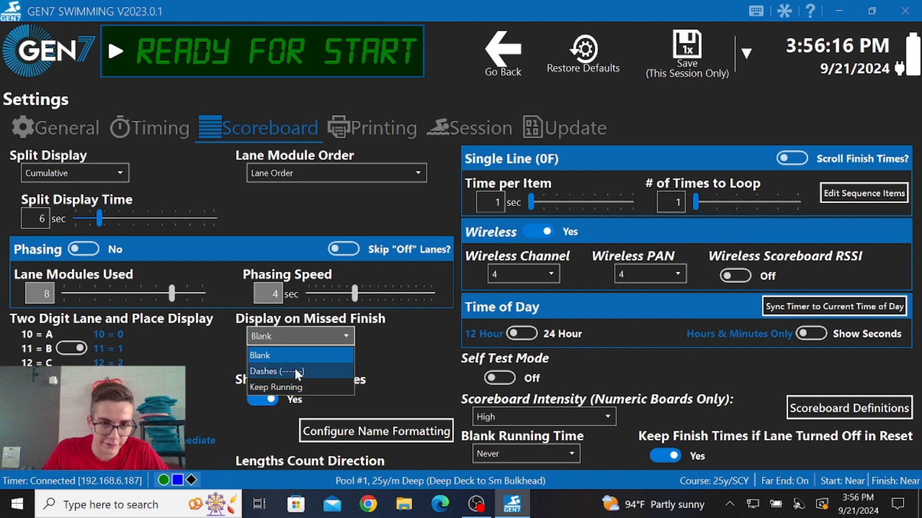
left_click(304, 335)
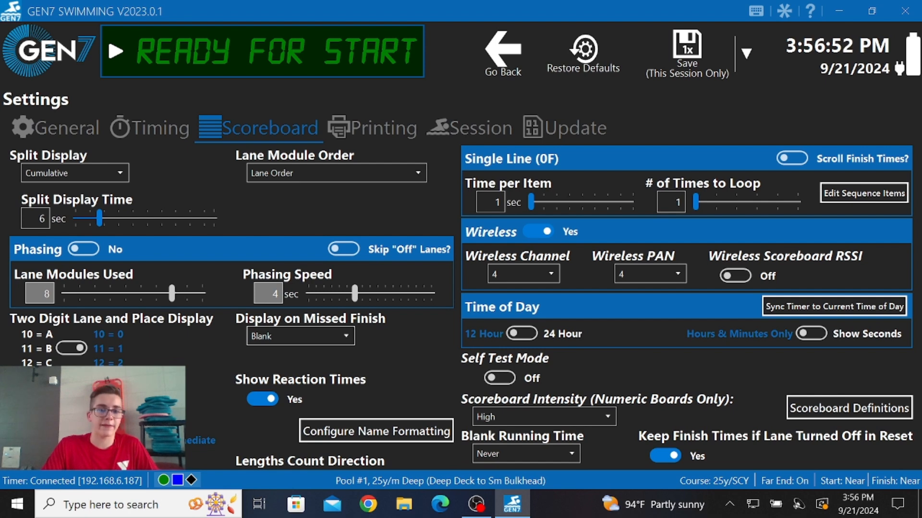
Resize the window to reveal the lowest scoreboard settings and switch the None/Blink option to Blink.
left_click(884, 12)
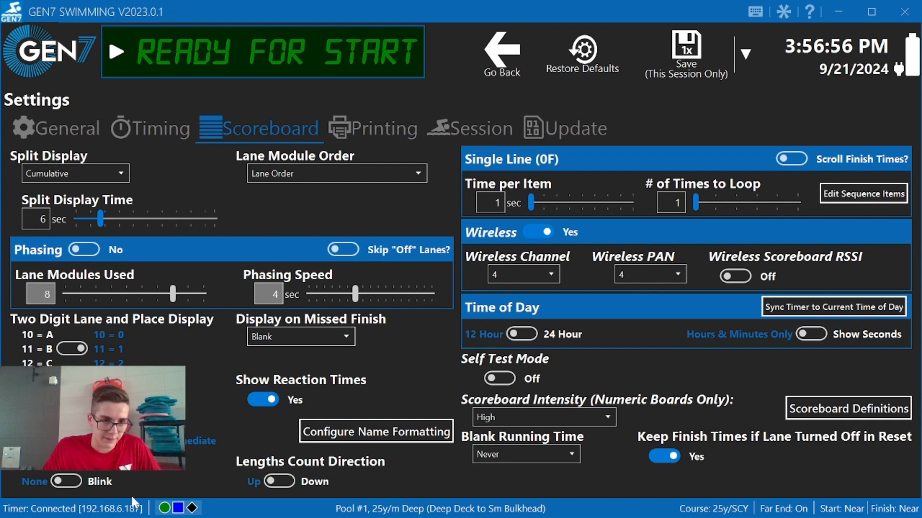
left_click(66, 482)
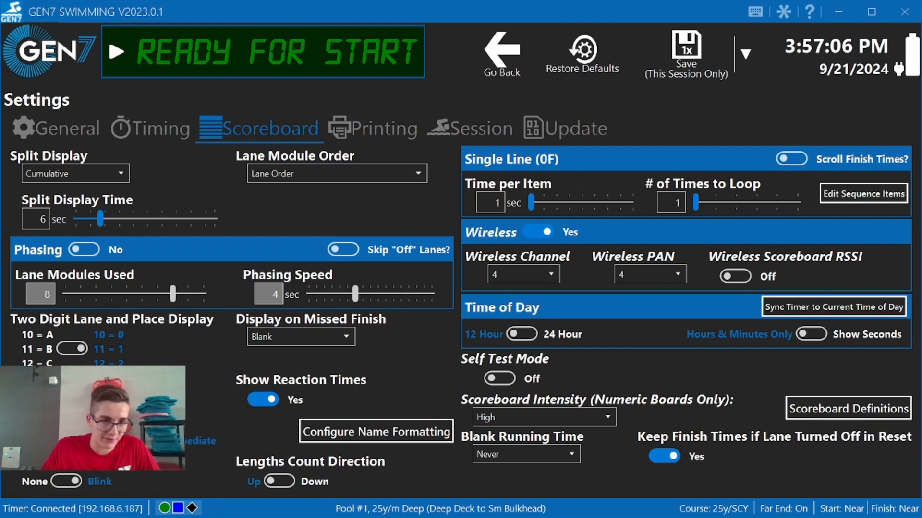
left_click(68, 482)
left_click(68, 481)
left_click(68, 480)
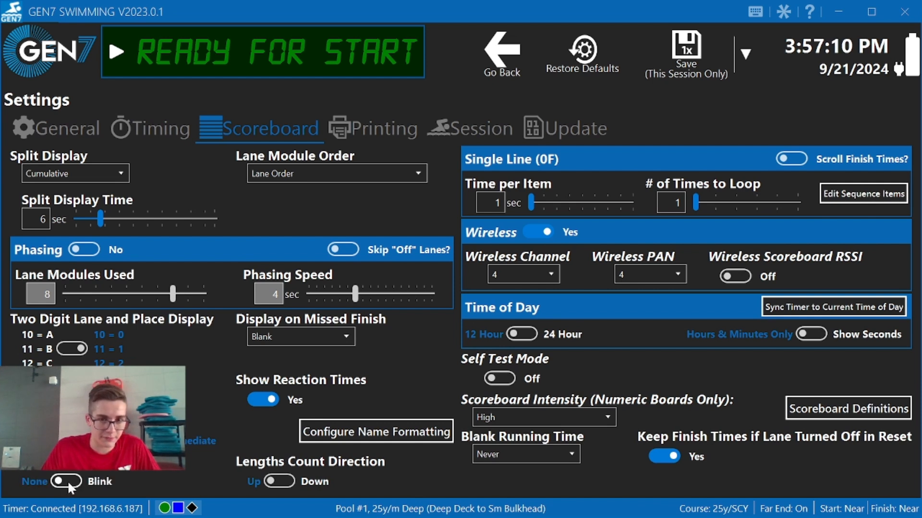
left_click(69, 483)
left_click(68, 483)
left_click(68, 482)
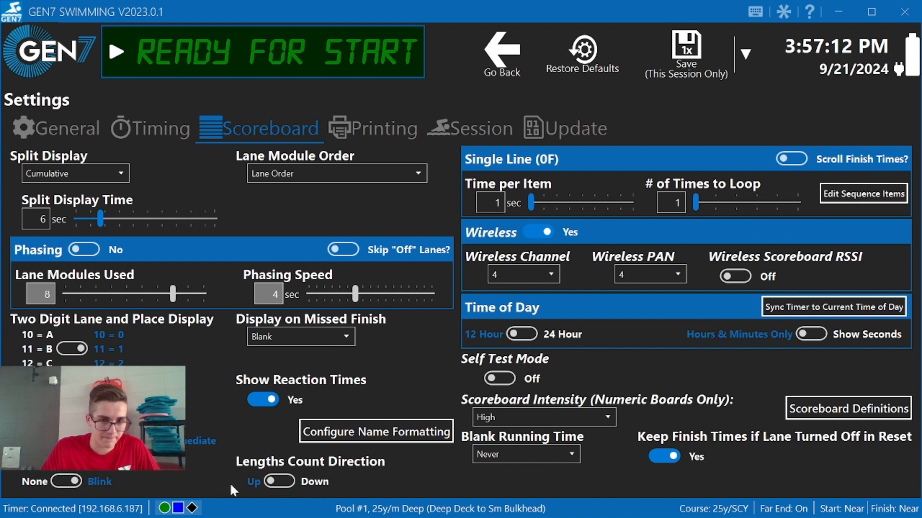
Set the lengths count direction to Down.
left_click(269, 482)
left_click(267, 482)
left_click(267, 481)
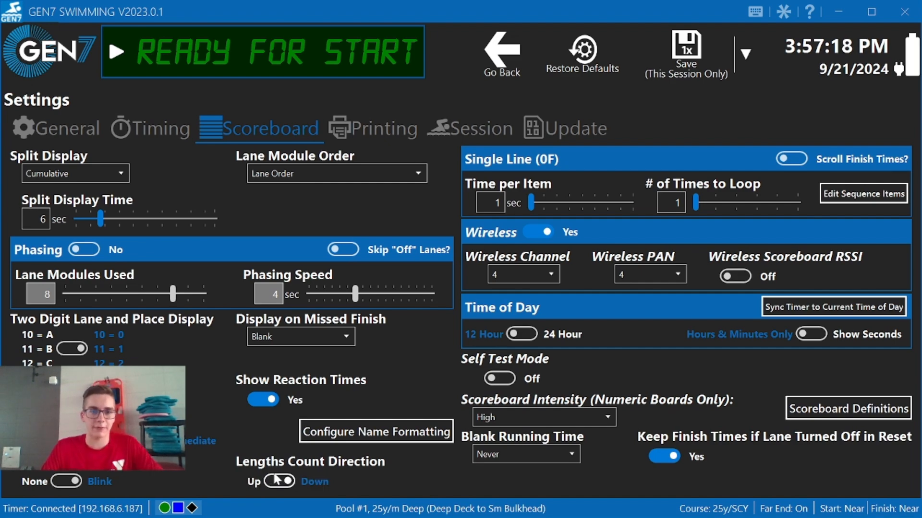
Examine the format and casing choices for scoreboard name formatting, and cancel without changes.
left_click(323, 437)
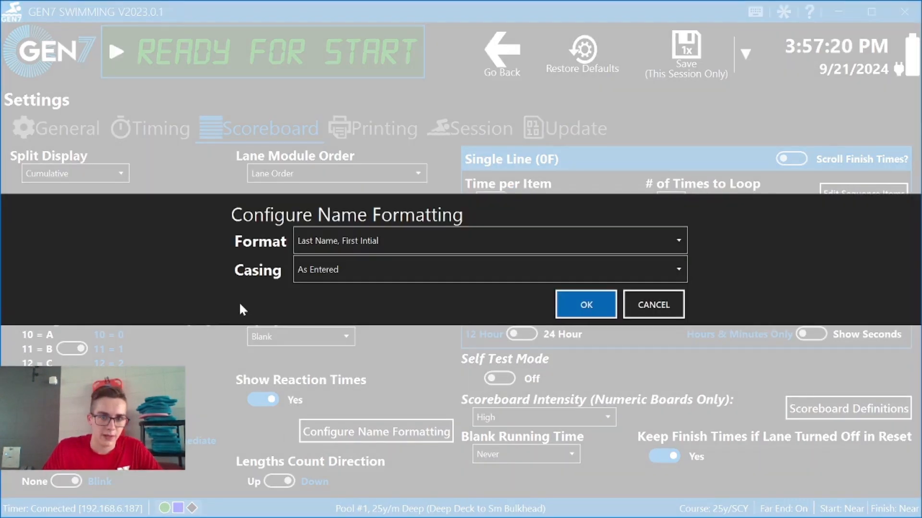
left_click(392, 240)
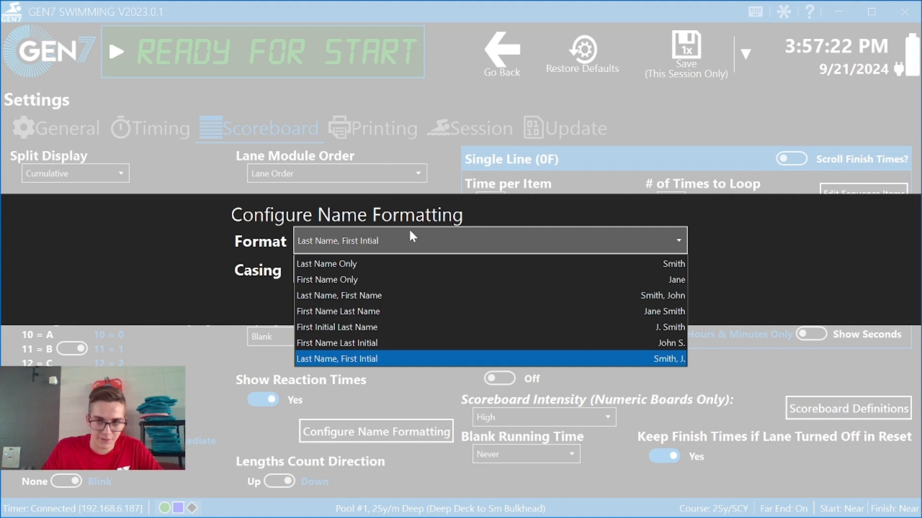
left_click(473, 247)
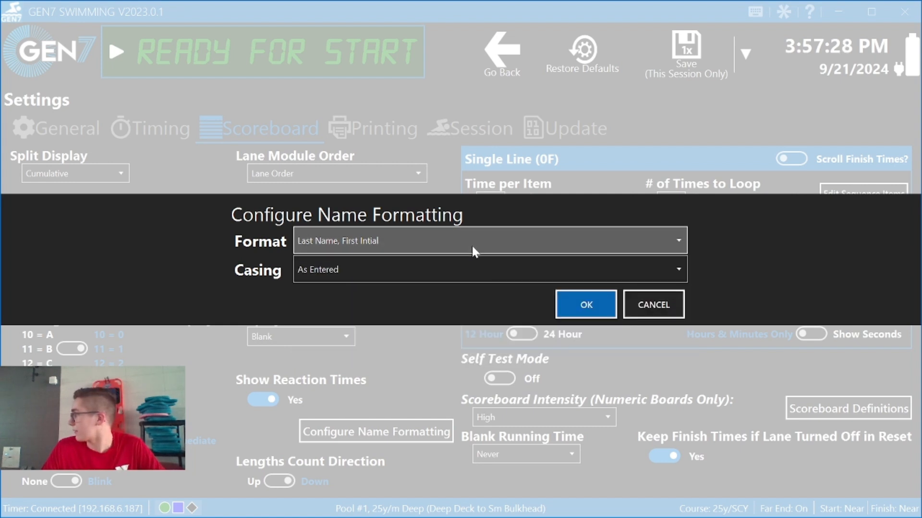
left_click(509, 273)
left_click(425, 274)
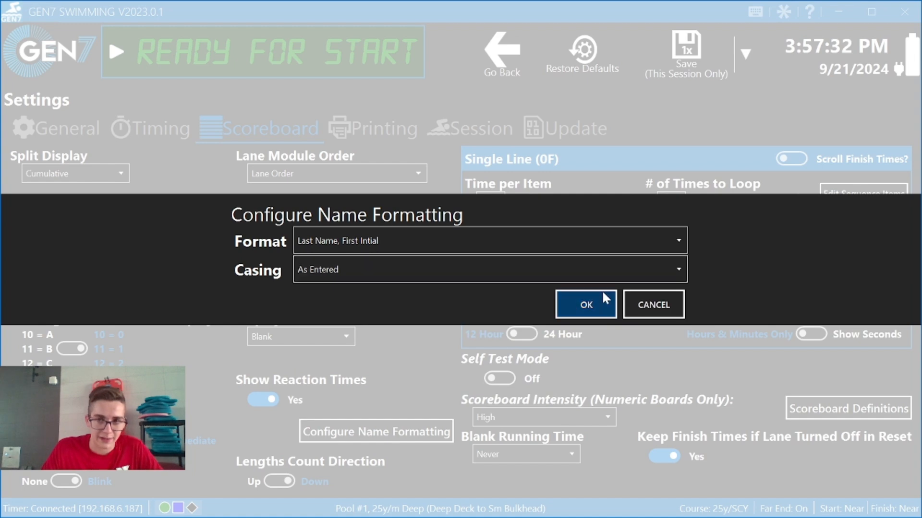
left_click(658, 313)
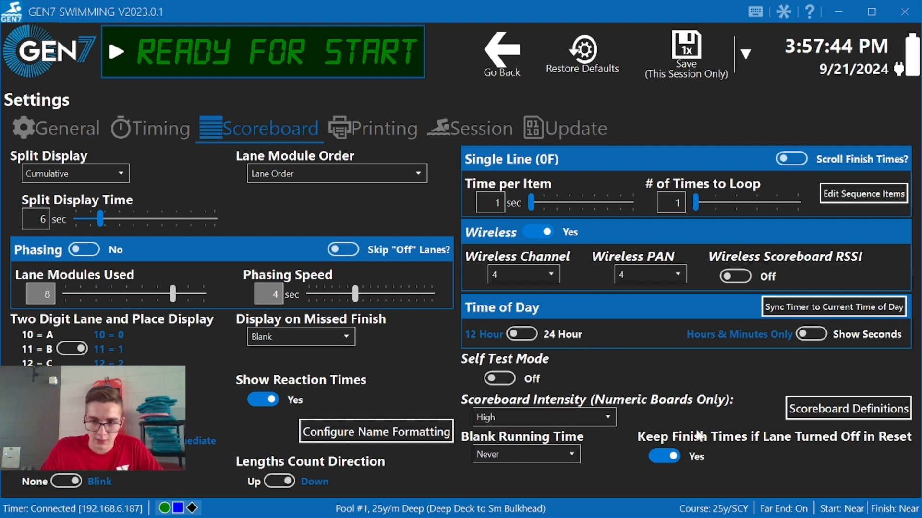
Examine the scoreboard intensity and blank running time choices, and switch self test mode on and off again.
left_click(610, 418)
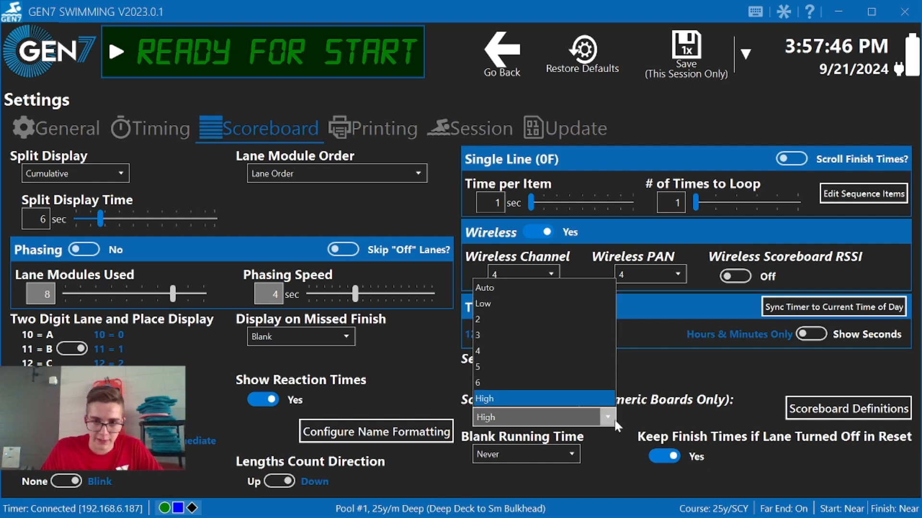
left_click(613, 419)
left_click(507, 379)
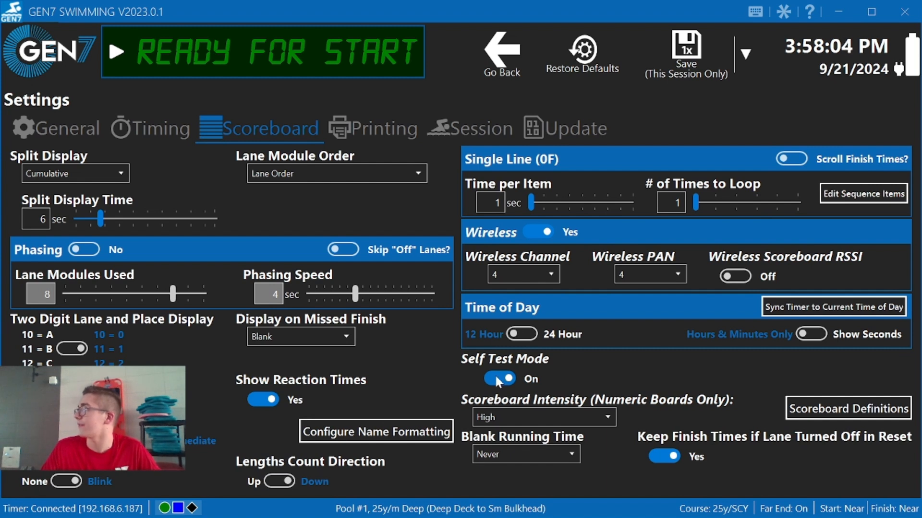
left_click(490, 376)
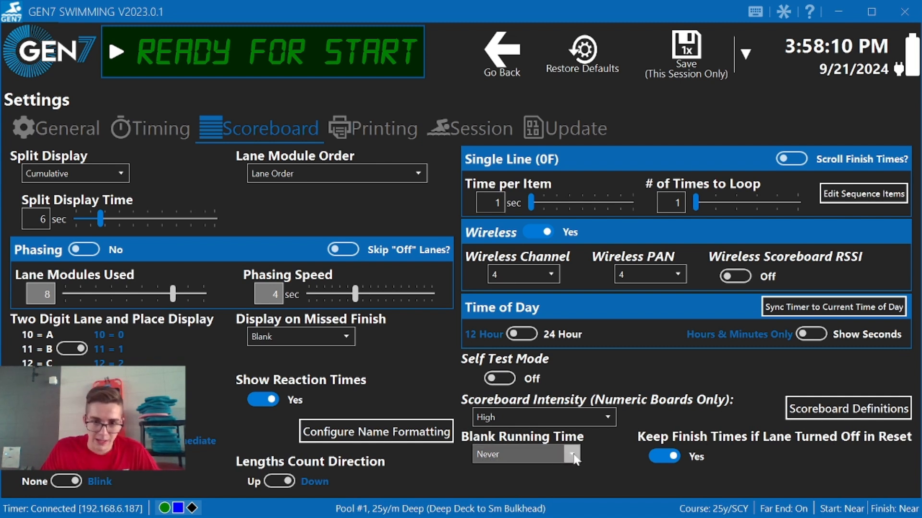
left_click(574, 456)
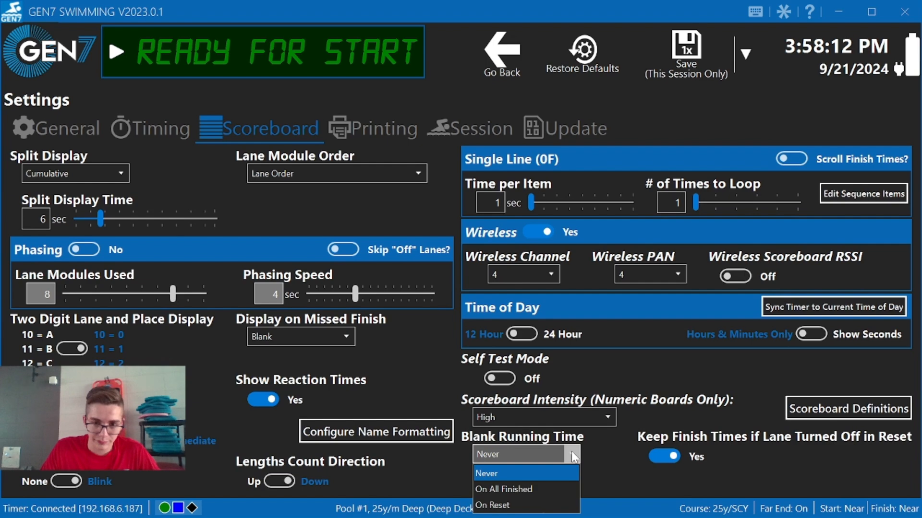
left_click(574, 457)
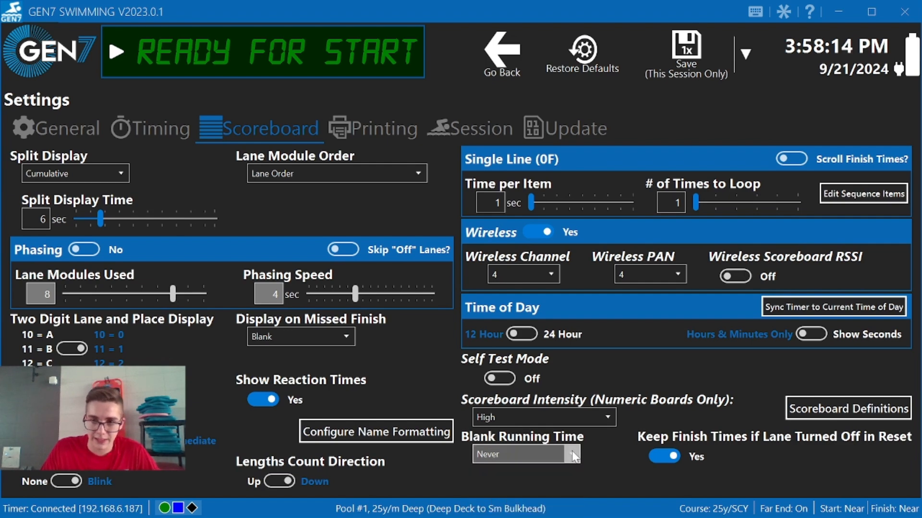
Examine the channel-to-module mappings in the scoreboard definitions, and cancel without changes.
left_click(863, 415)
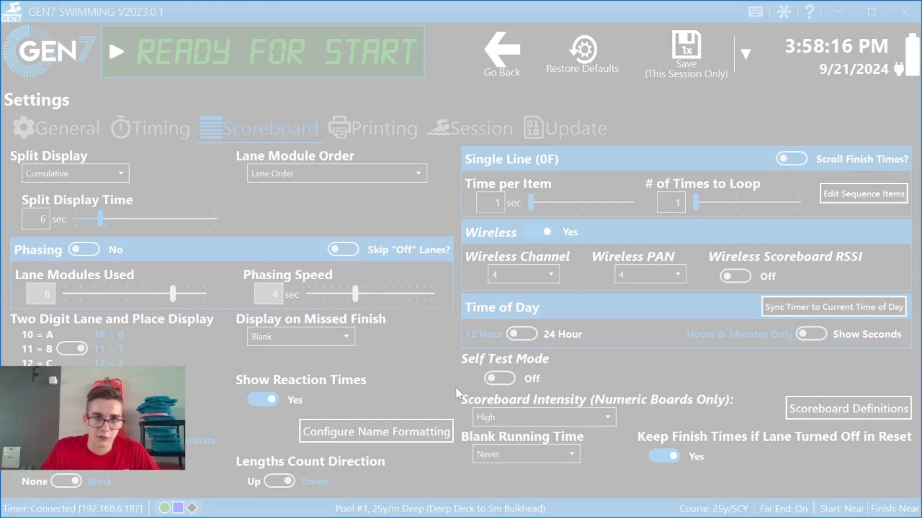
scroll(540, 241, "down", 5)
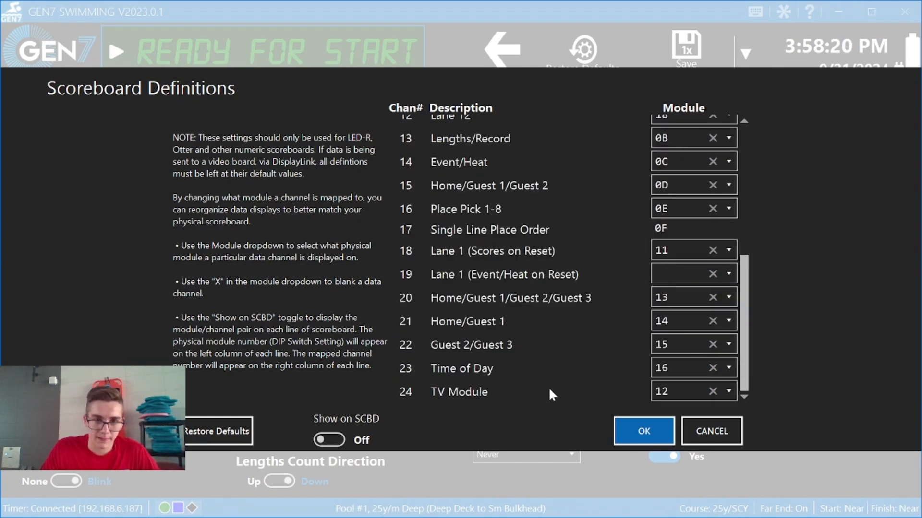
scroll(548, 387, "up", 5)
scroll(491, 321, "down", 3)
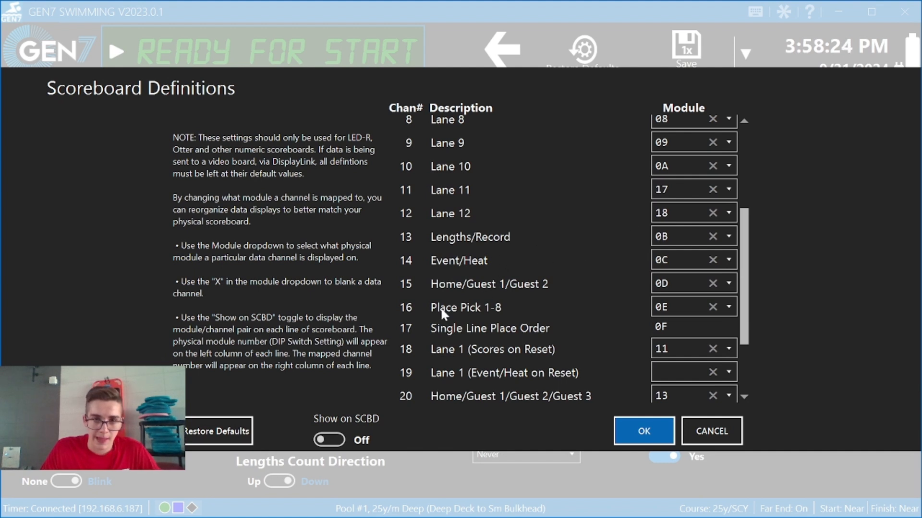
scroll(460, 317, "down", 2)
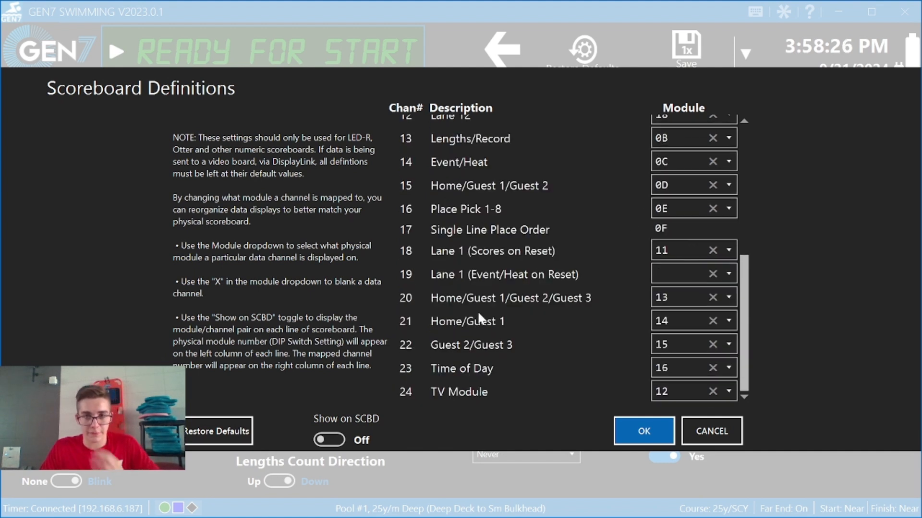
left_click(701, 424)
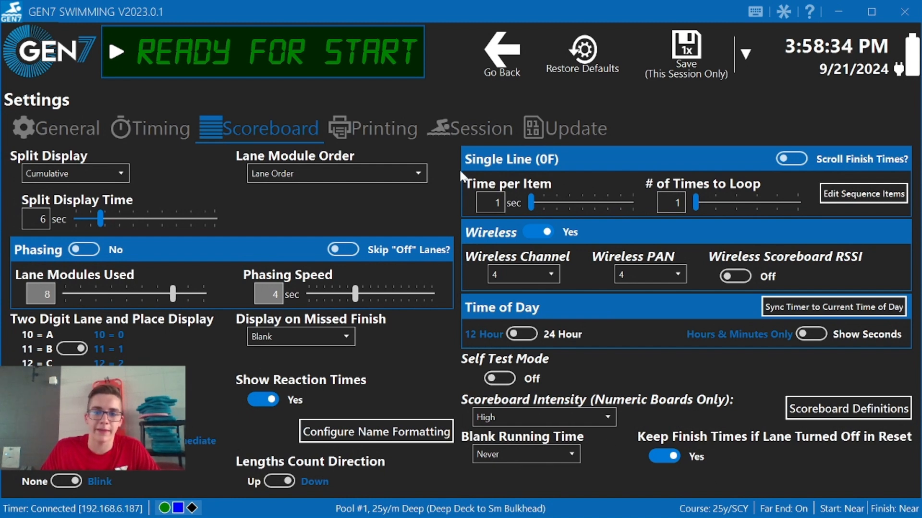
Examine the paper size choices in the printing settings, and switch the print button action to Show Print Preview and back.
left_click(373, 131)
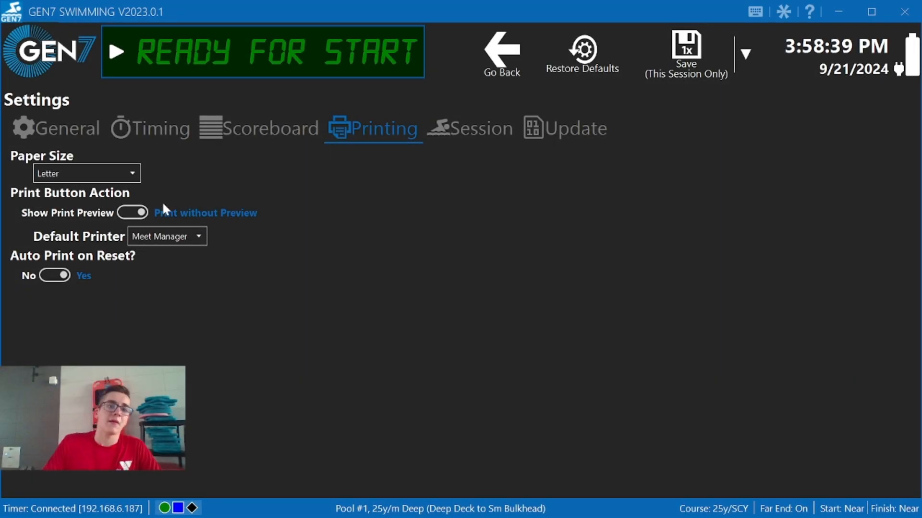
left_click(81, 182)
left_click(79, 179)
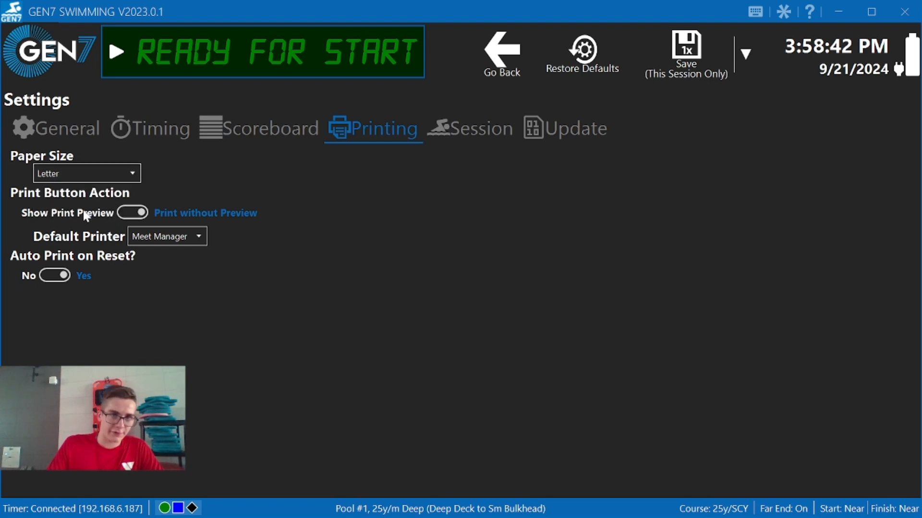
left_click(134, 214)
left_click(134, 215)
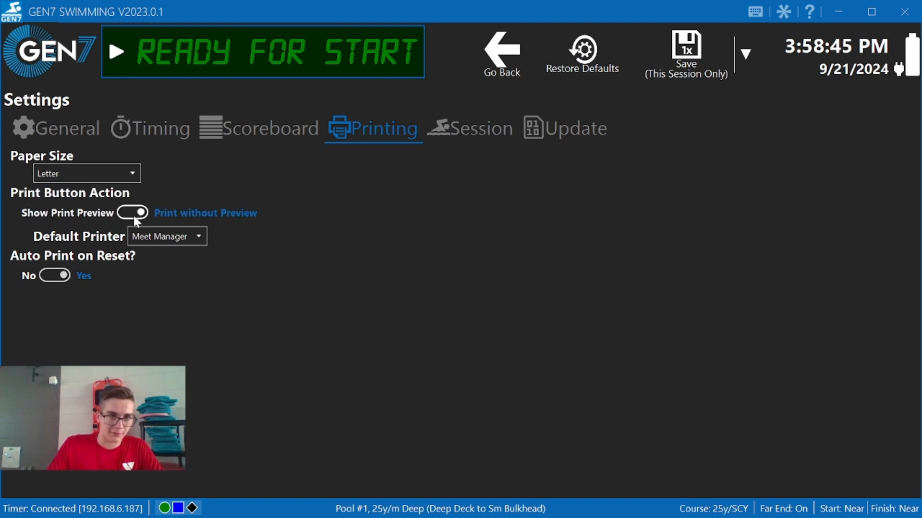
Examine the printers available as the default printer, and close the list without choosing one.
left_click(161, 240)
scroll(132, 330, "down", 3)
scroll(133, 302, "up", 3)
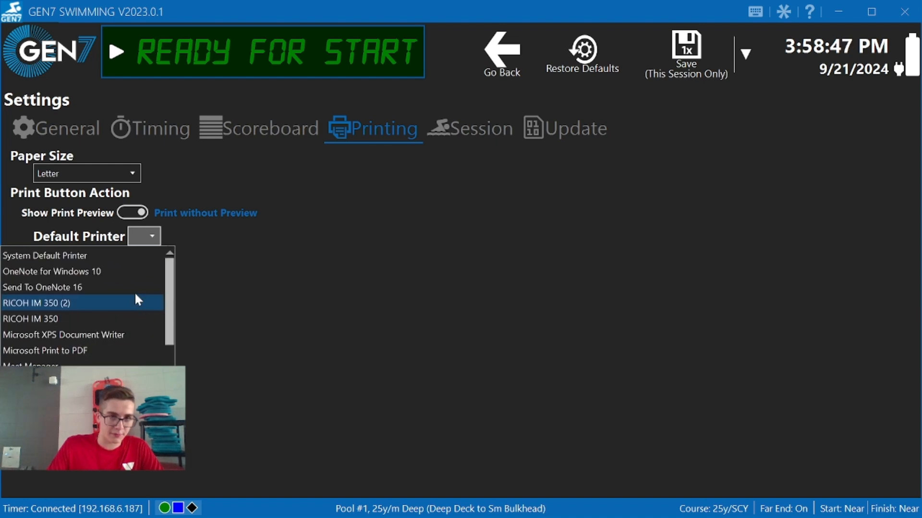
left_click(139, 236)
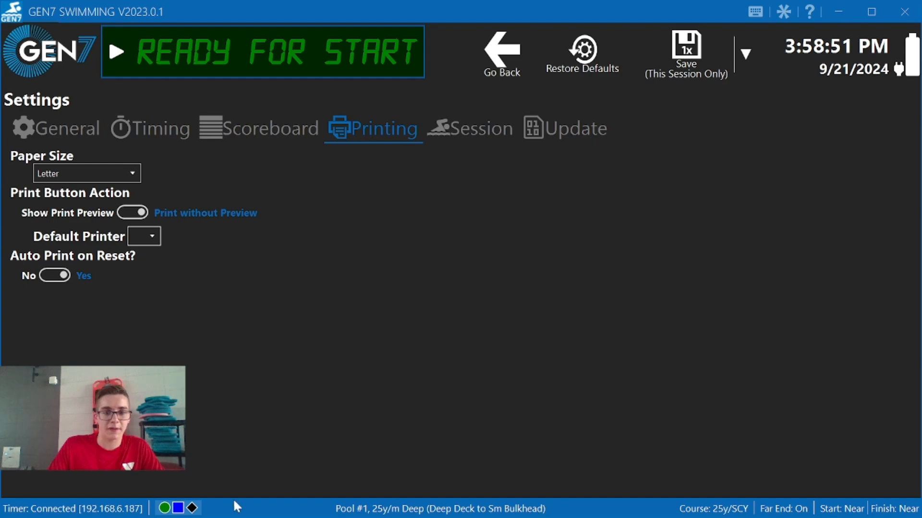
Examine the event sequence and course choices in the session settings, and maximize the window.
left_click(454, 127)
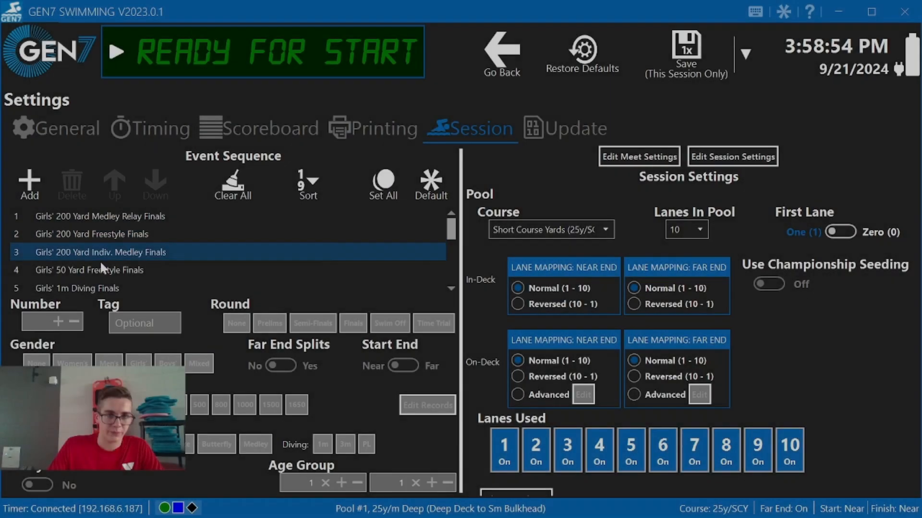
scroll(100, 260, "down", 3)
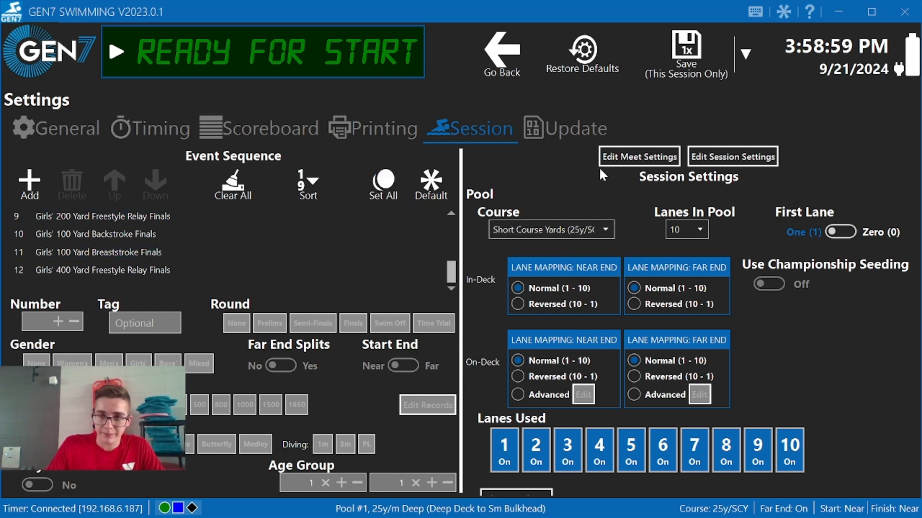
left_click(583, 228)
left_click(583, 225)
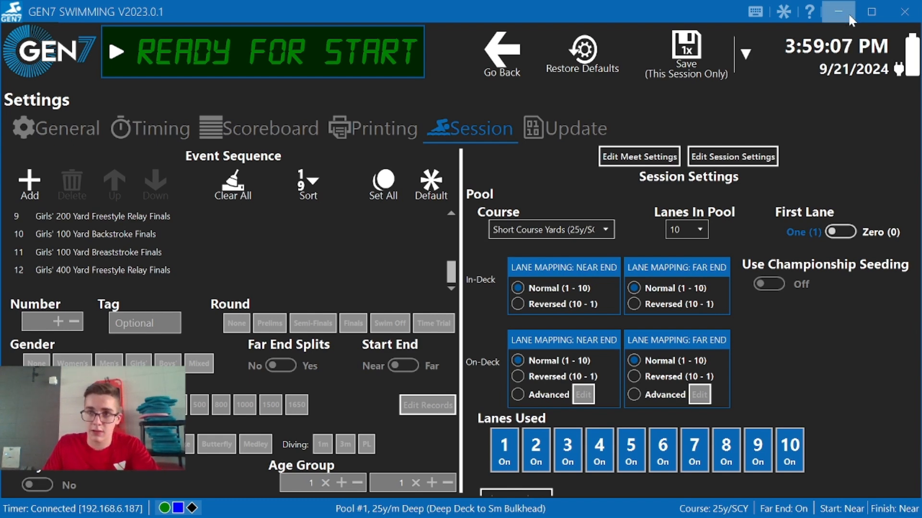
left_click(874, 15)
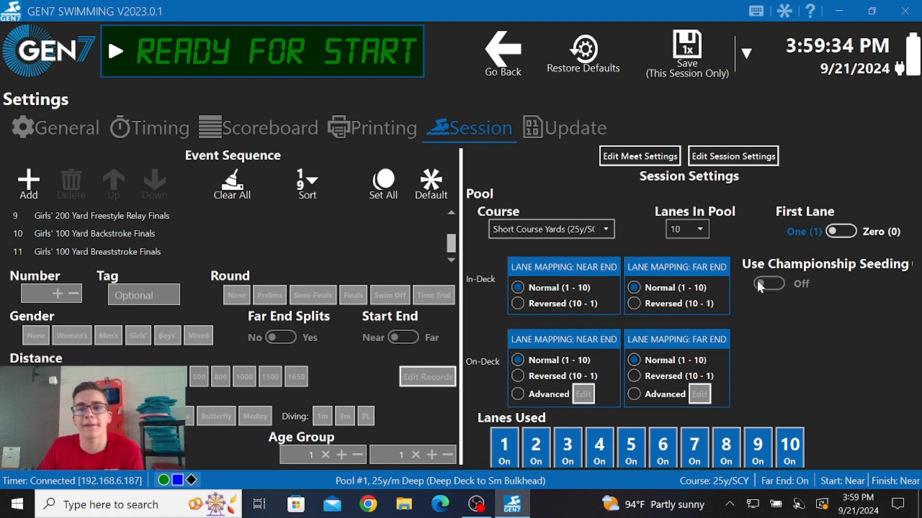
Switch the first lane to Zero (0) and back to One (1).
left_click(843, 230)
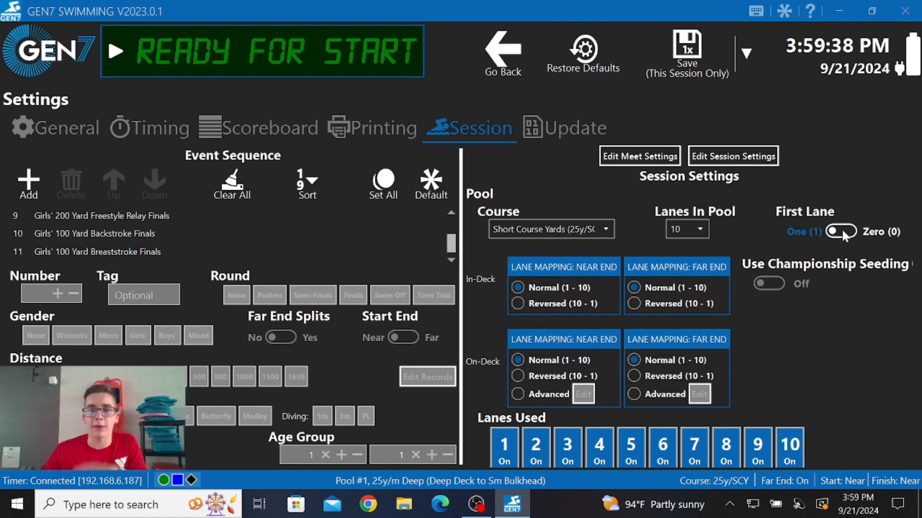
left_click(839, 233)
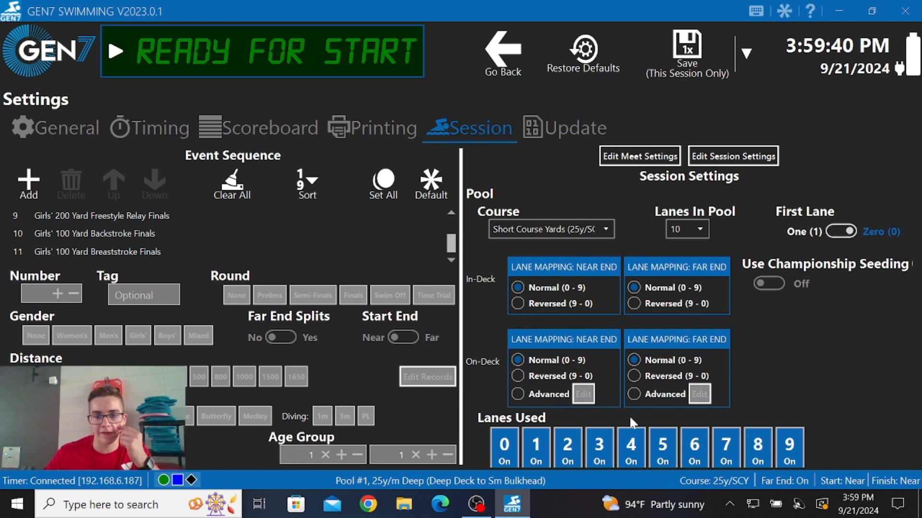
left_click(839, 232)
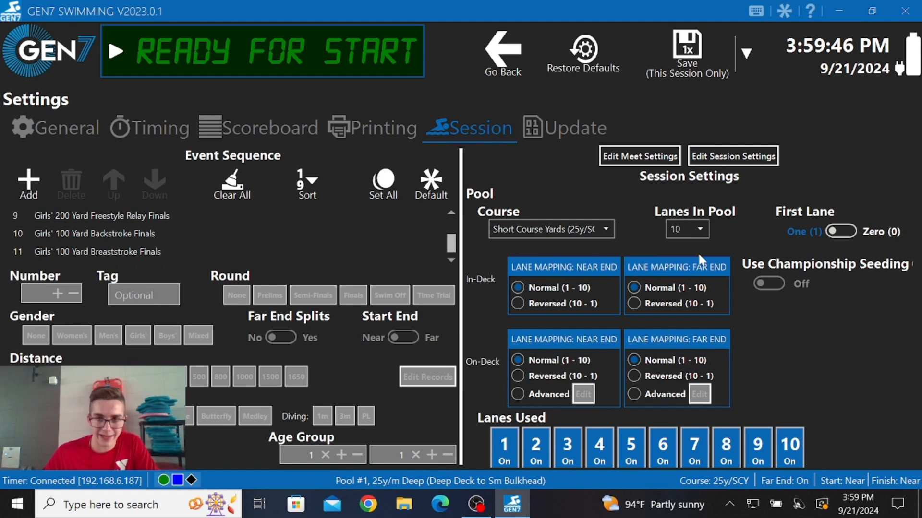
Try 7, 2 and 1 as the number of lanes in the pool, and set it back to 10.
left_click(692, 235)
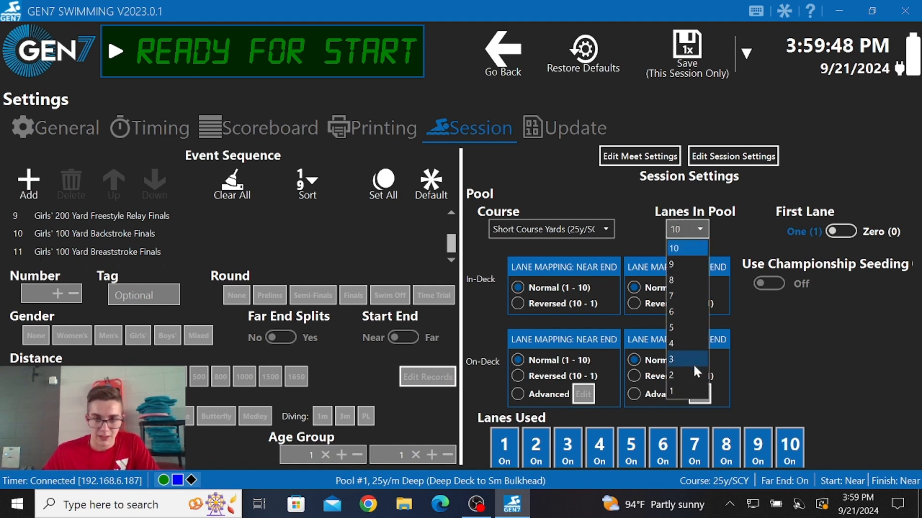
left_click(675, 289)
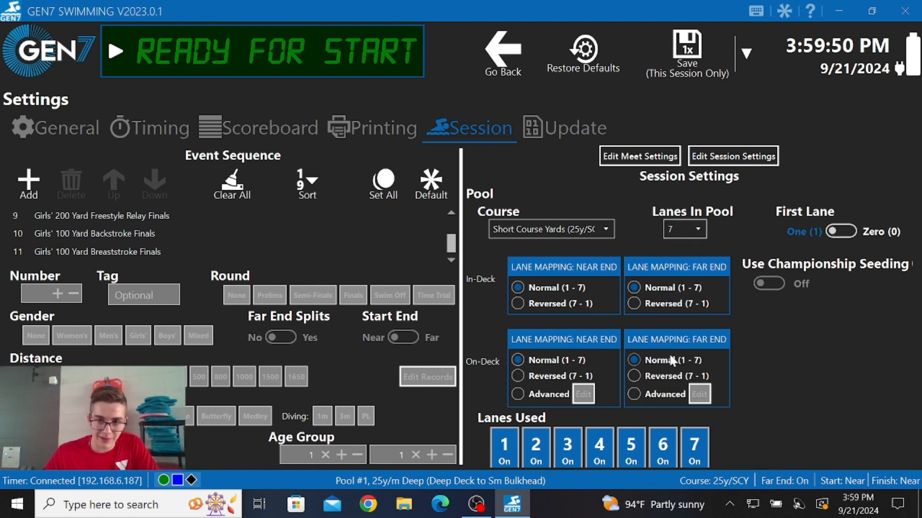
left_click(684, 229)
left_click(689, 375)
left_click(684, 231)
left_click(678, 390)
left_click(502, 453)
left_click(690, 233)
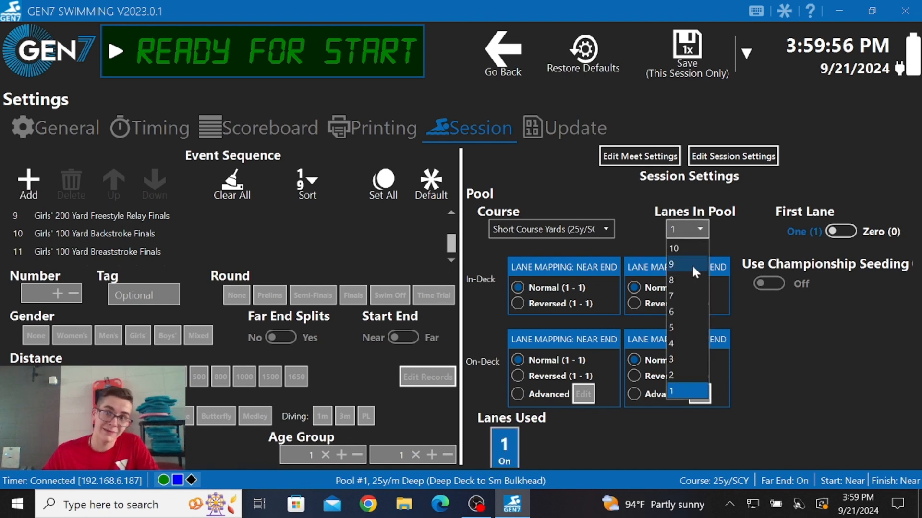
left_click(695, 249)
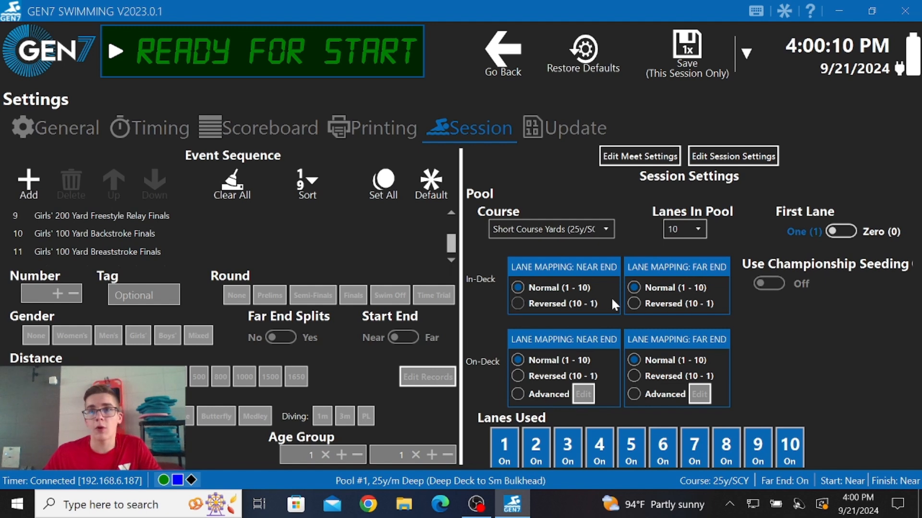
Try the reversed in-deck far-end lane mapping and restore Normal, and switch lanes 1 and 7 off and on again.
left_click(633, 304)
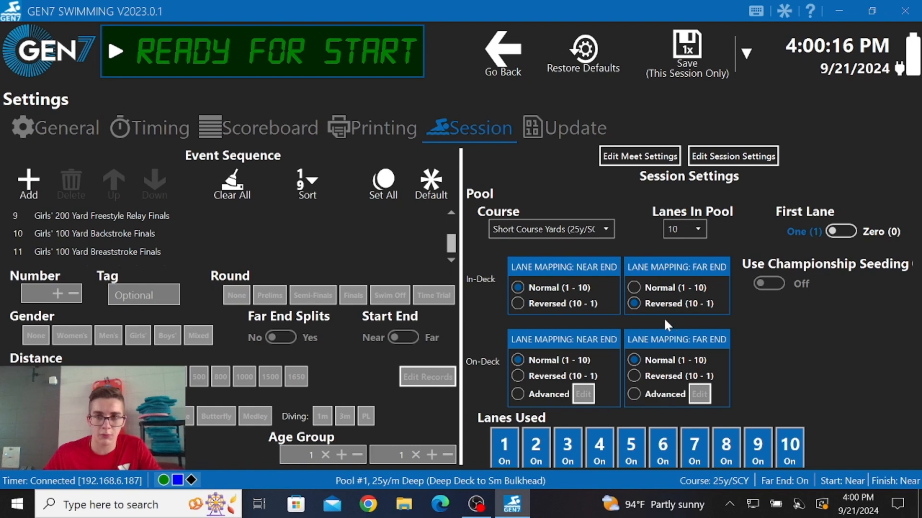
left_click(641, 287)
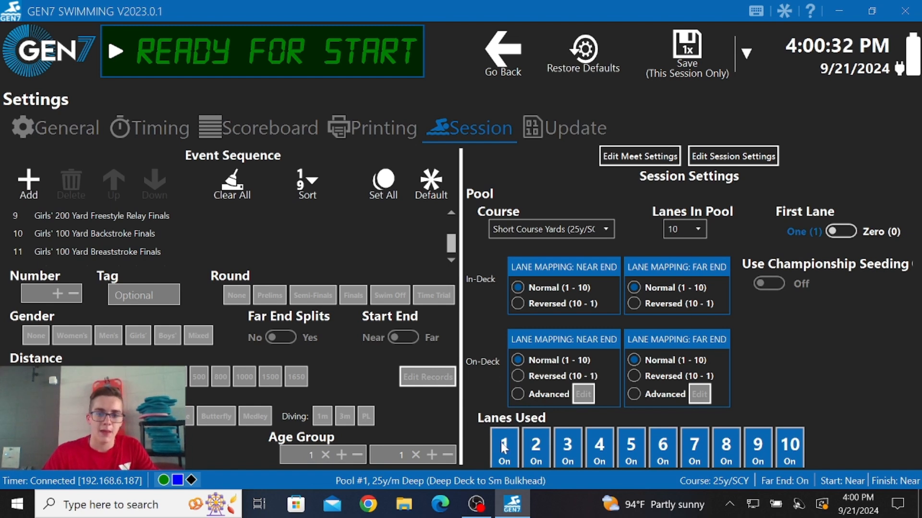
left_click(512, 447)
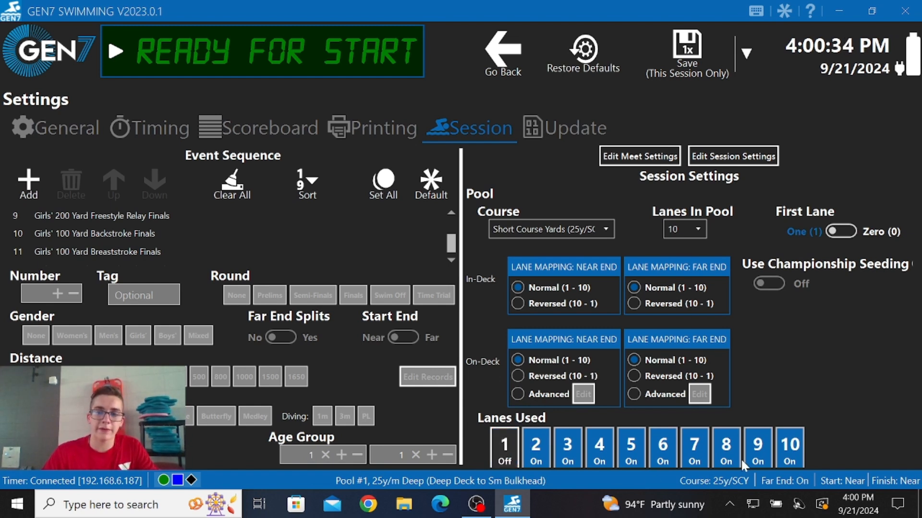
left_click(512, 442)
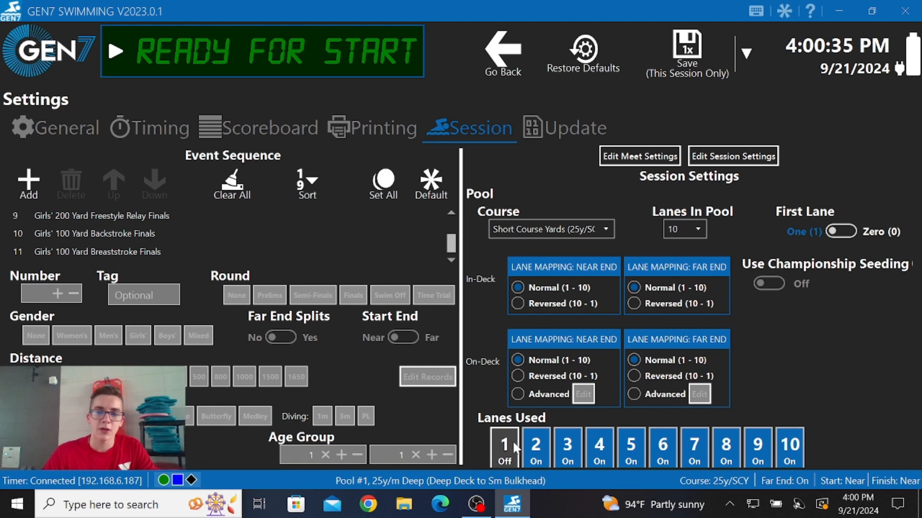
left_click(704, 458)
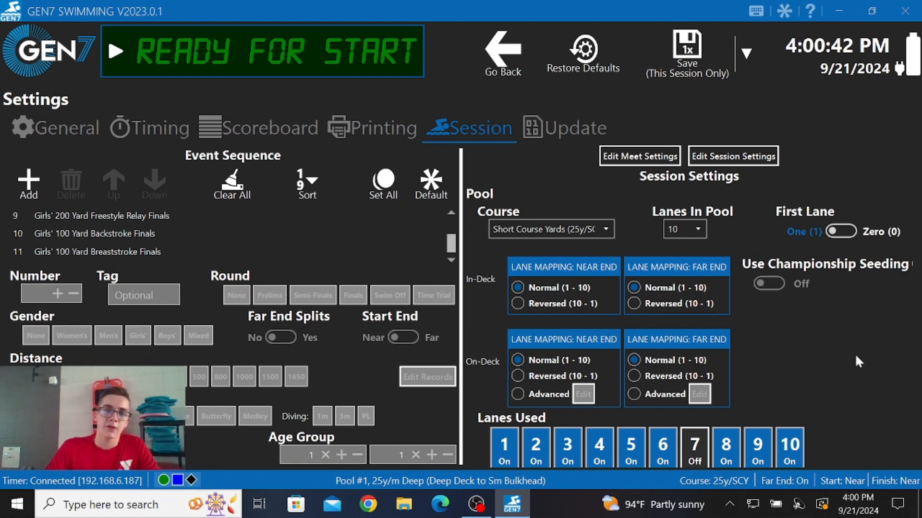
left_click(704, 451)
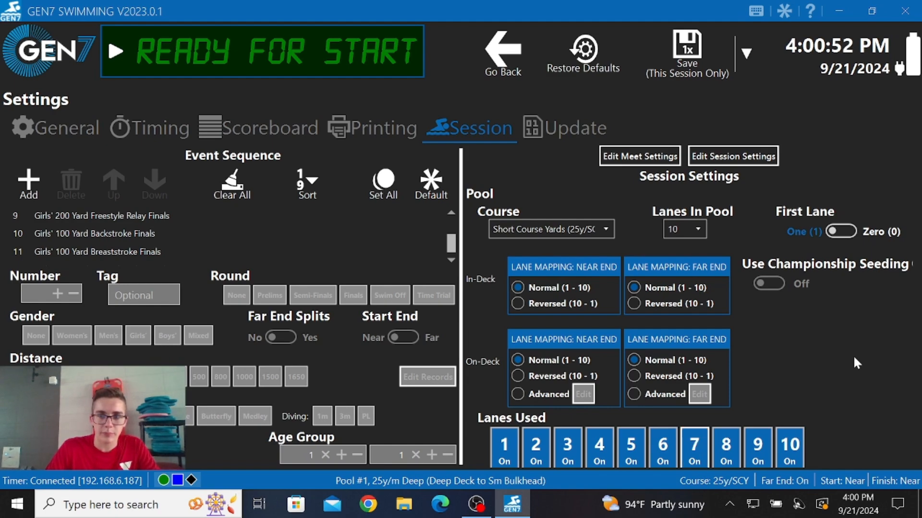
Examine the meet settings and the session settings dialogs, and cancel both without changes.
left_click(665, 157)
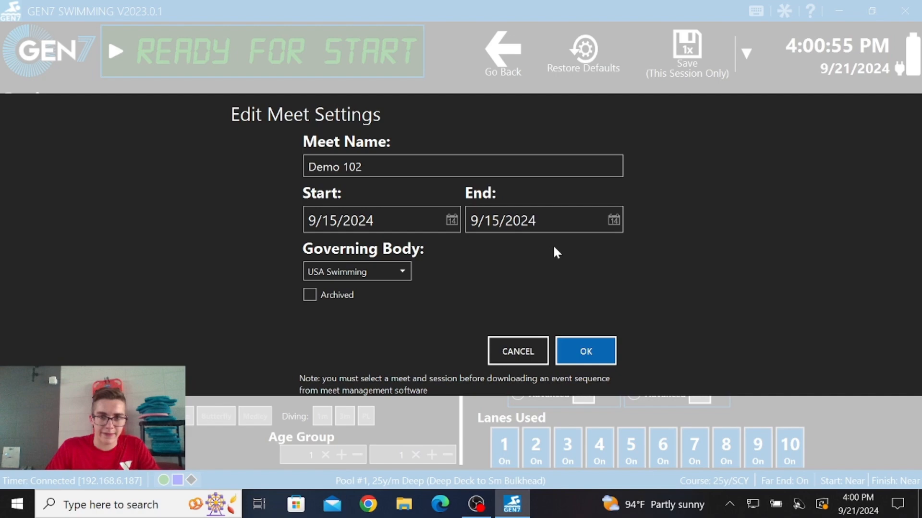
left_click(516, 352)
left_click(732, 156)
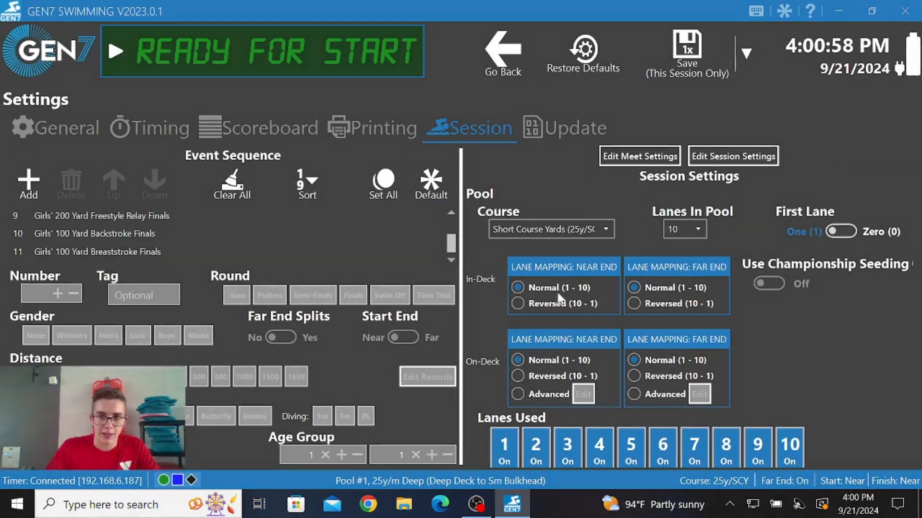
left_click(506, 276)
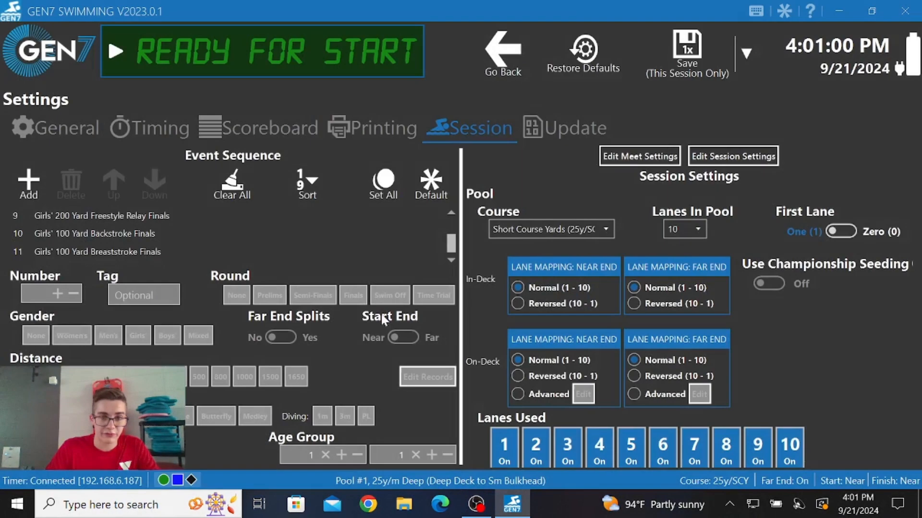
Examine the events listed in the event sequence from first to last.
scroll(198, 255, "down", 1)
scroll(235, 249, "up", 4)
scroll(253, 240, "down", 9)
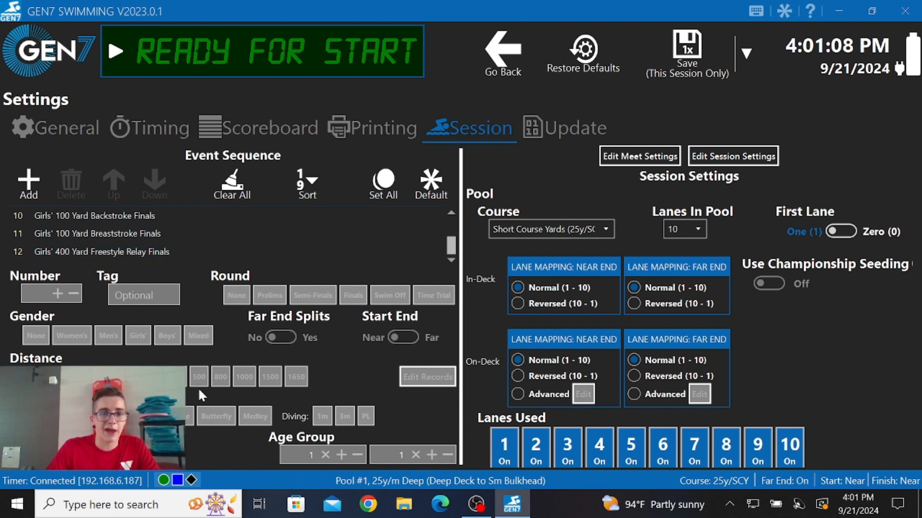
scroll(163, 240, "up", 9)
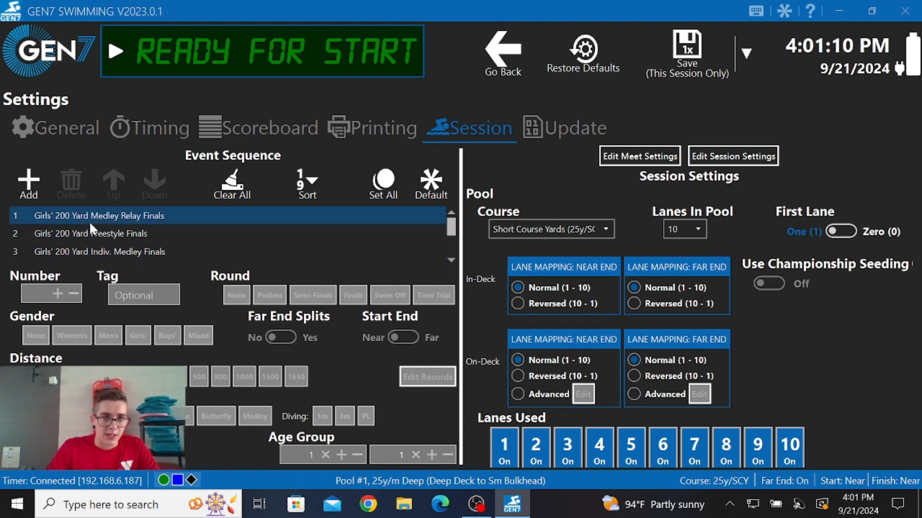
scroll(88, 226, "down", 9)
scroll(142, 255, "up", 9)
scroll(143, 256, "down", 9)
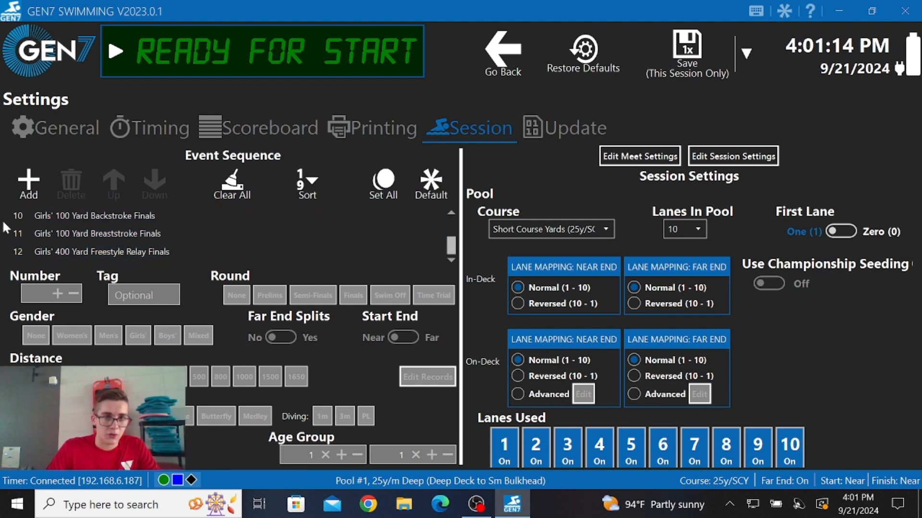
Add a new event at the end of the event sequence, trying its number adjustment and leaving it at 13.
left_click(31, 183)
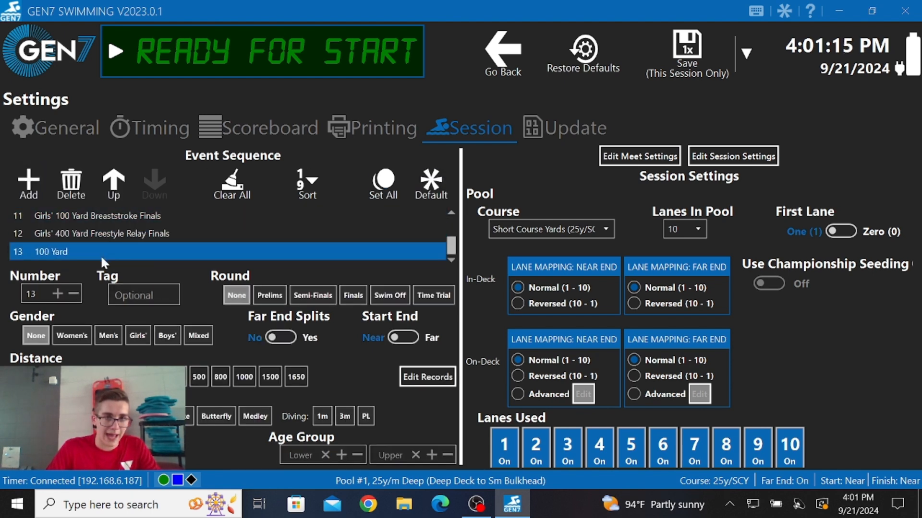
left_click(59, 294)
left_click(59, 293)
left_click(71, 288)
left_click(72, 288)
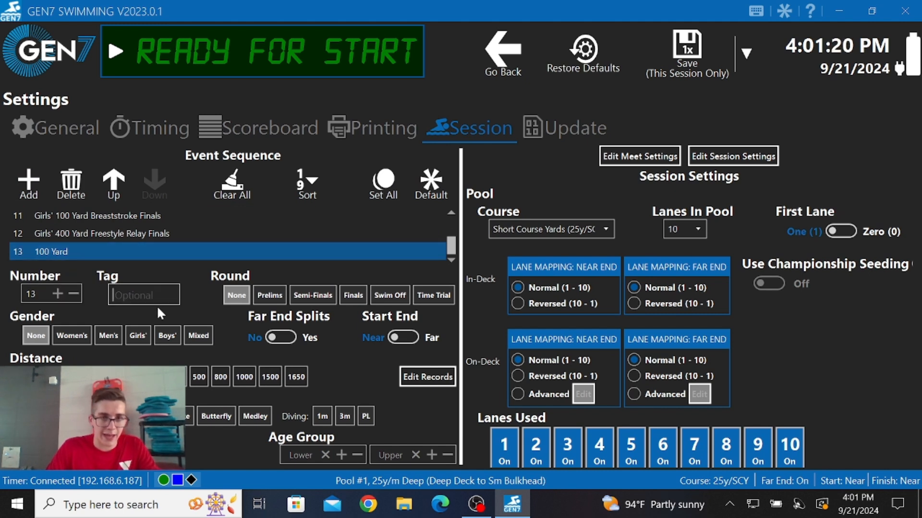
Enter the tag "dv" for event 13 and clear it, and try the round types, leaving the round on Swim Off.
type("dv")
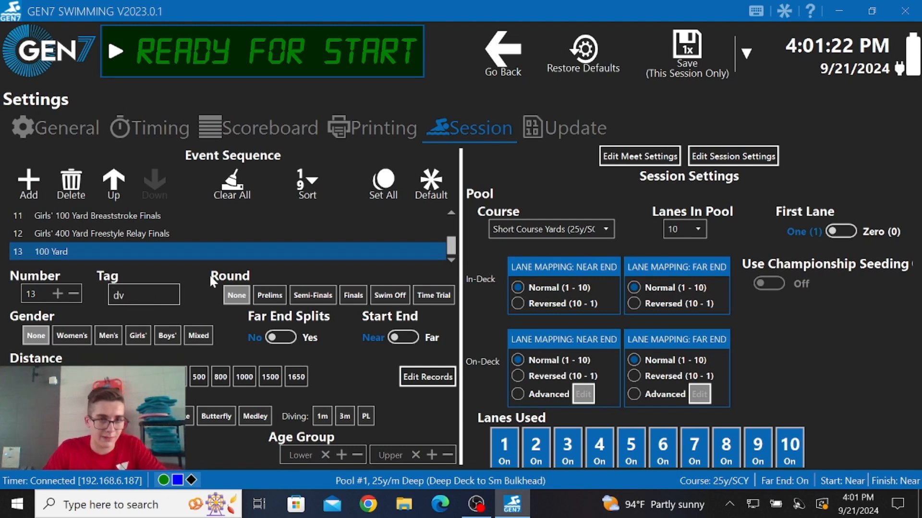
key("BackSpace")
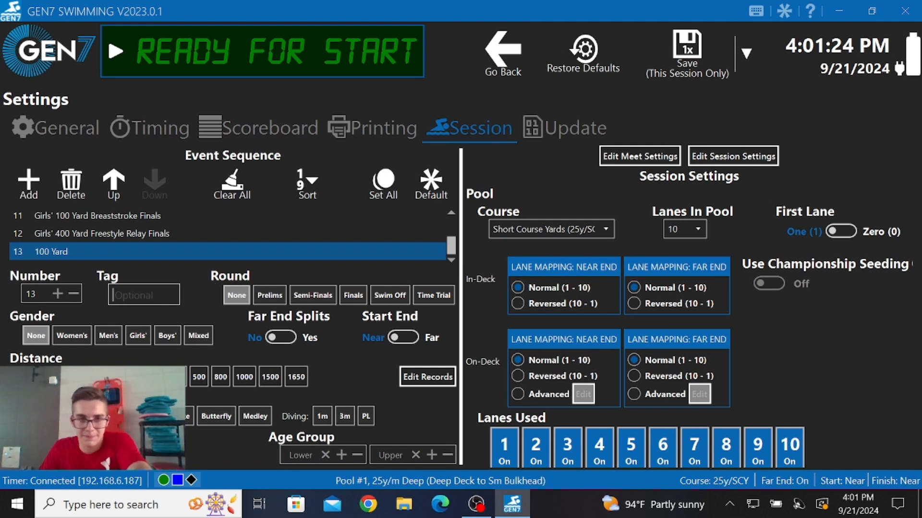
left_click(271, 295)
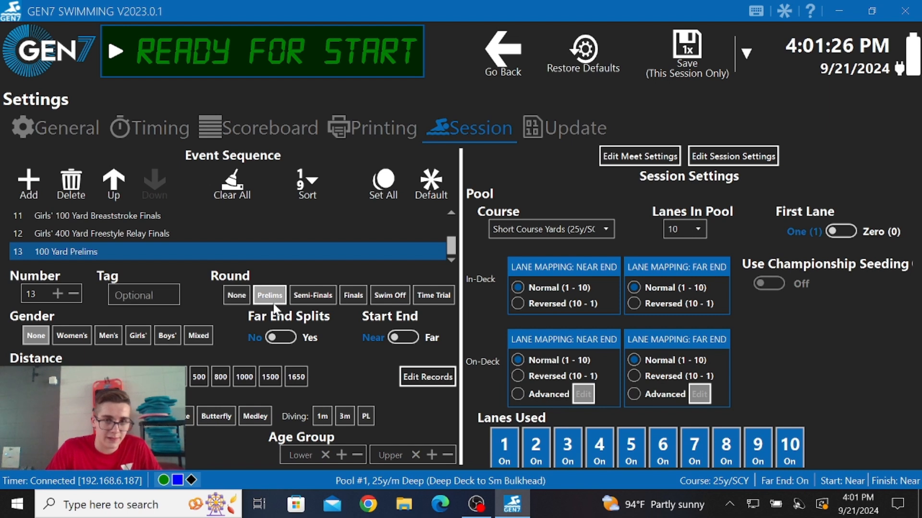
left_click(300, 301)
left_click(350, 298)
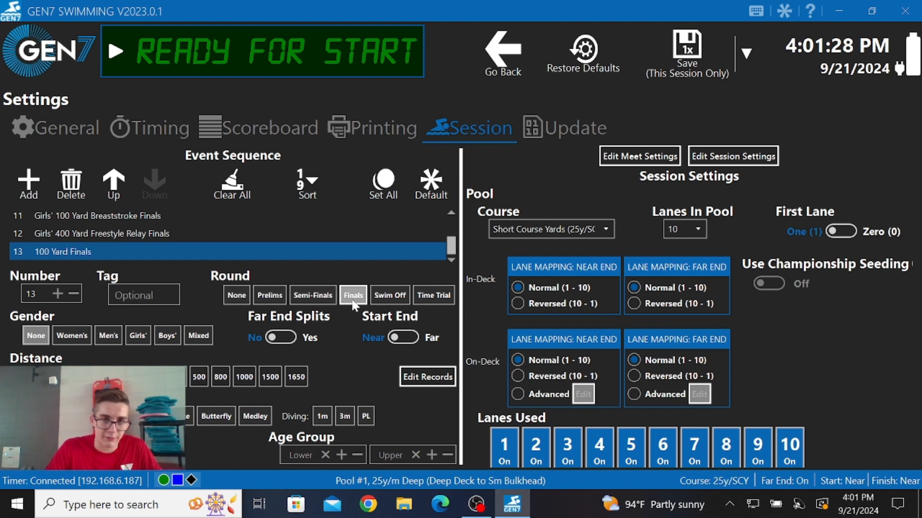
left_click(392, 295)
left_click(414, 296)
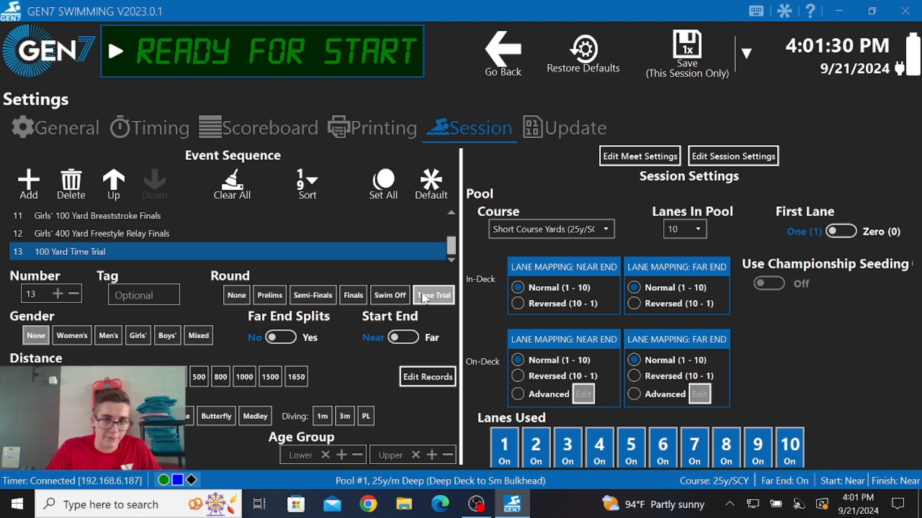
left_click(407, 296)
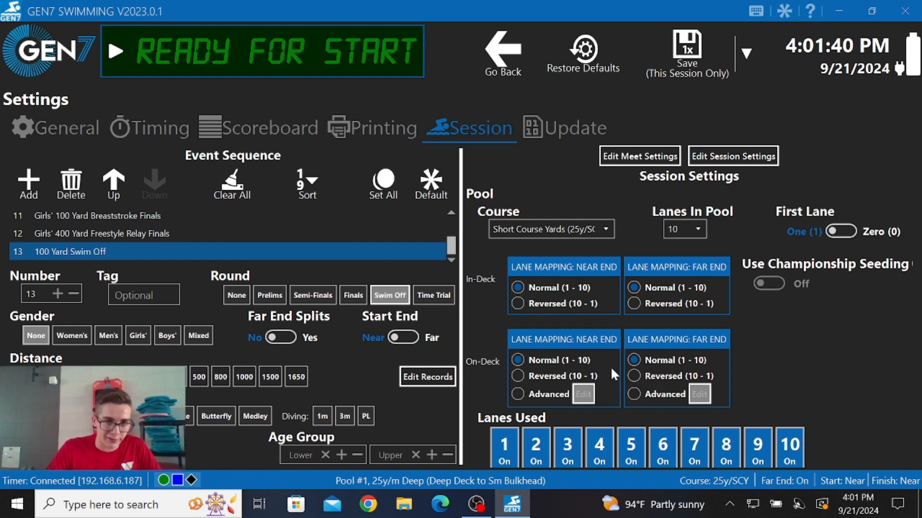
Try the Girls', Boys' and None gender options for event 13, and set the gender to Men's.
left_click(108, 336)
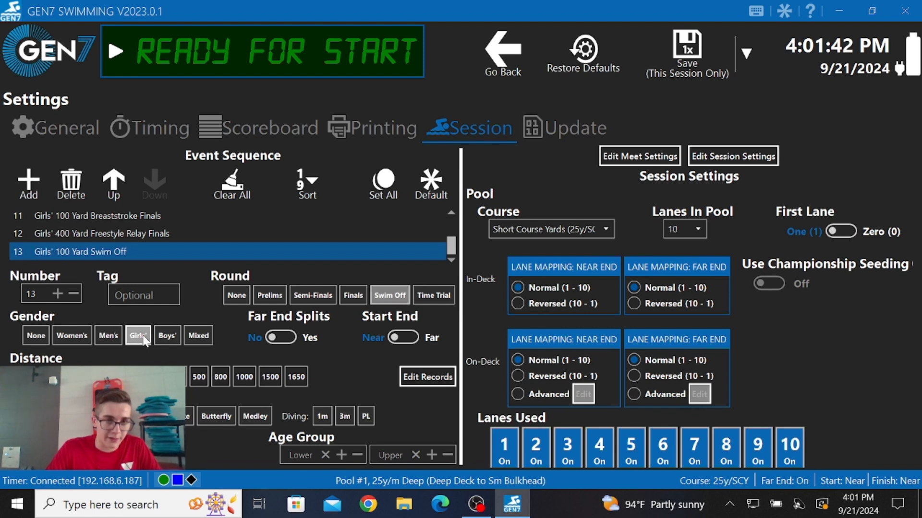
left_click(138, 336)
left_click(167, 336)
left_click(34, 337)
left_click(115, 336)
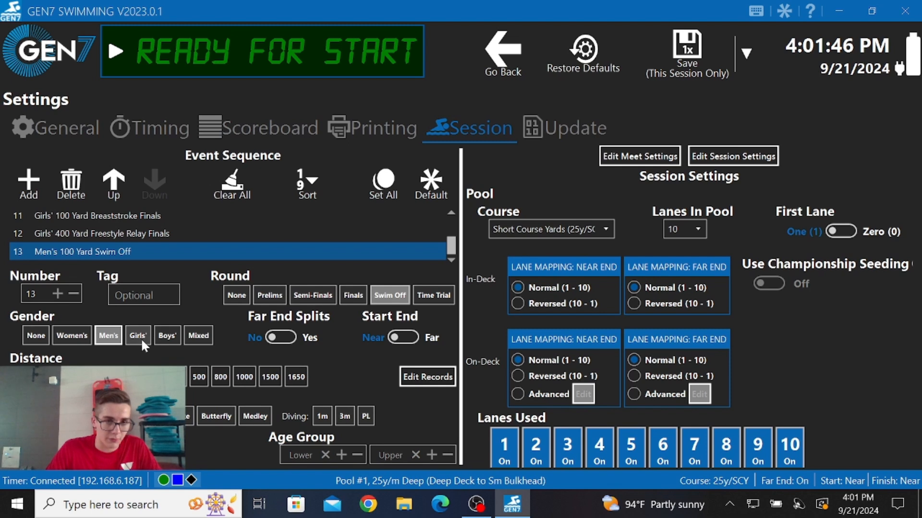
left_click(138, 336)
left_click(110, 339)
Try several distances for event 13, including 1650 and 100 yards, and set the distance to 150 yards.
left_click(294, 379)
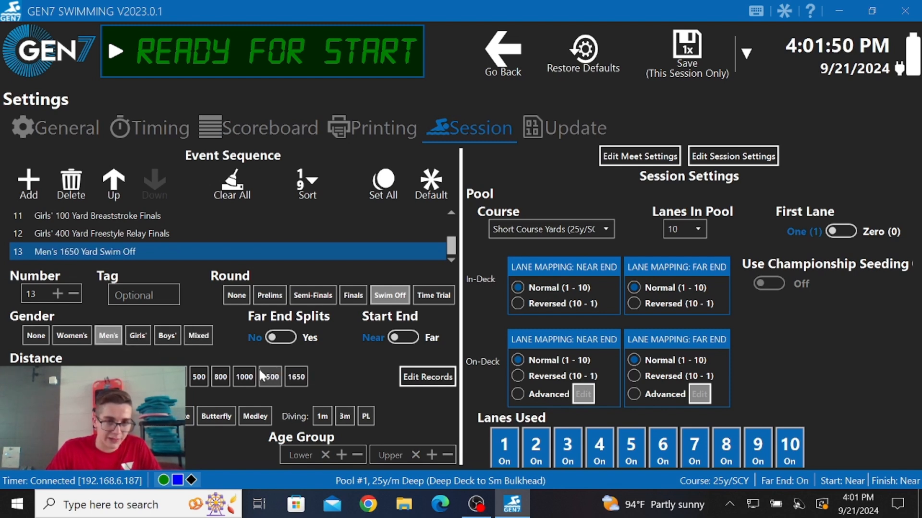
left_click(244, 378)
left_click(220, 377)
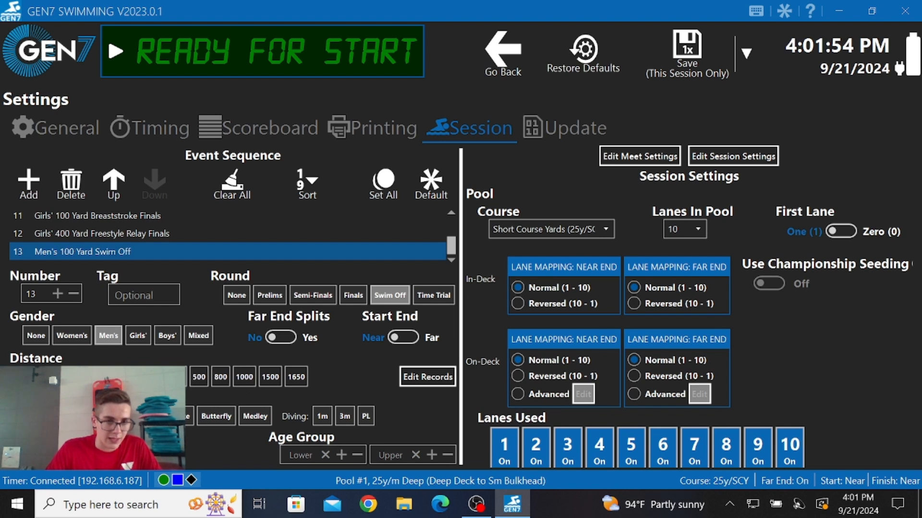
left_click(113, 378)
left_click(156, 377)
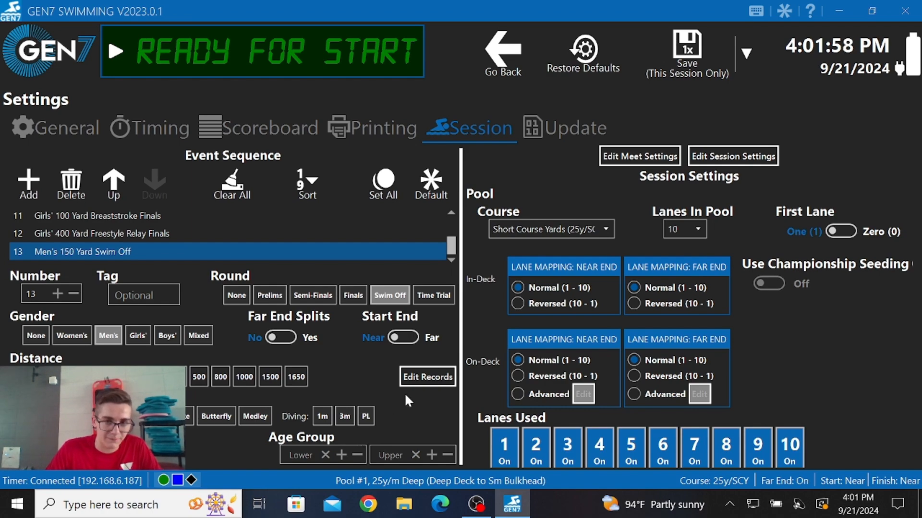
Open record editing for event 13, add a blank record tag and delete it, and close the record tag editor.
left_click(426, 378)
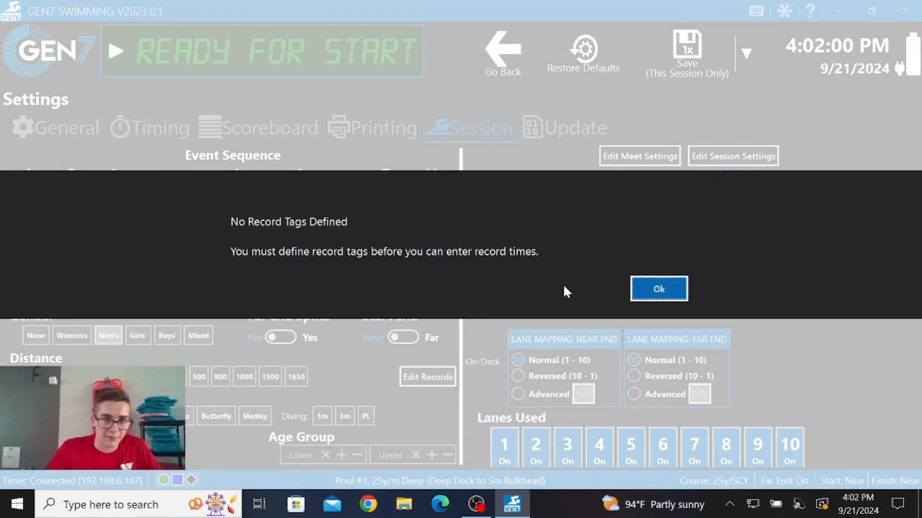
left_click(646, 284)
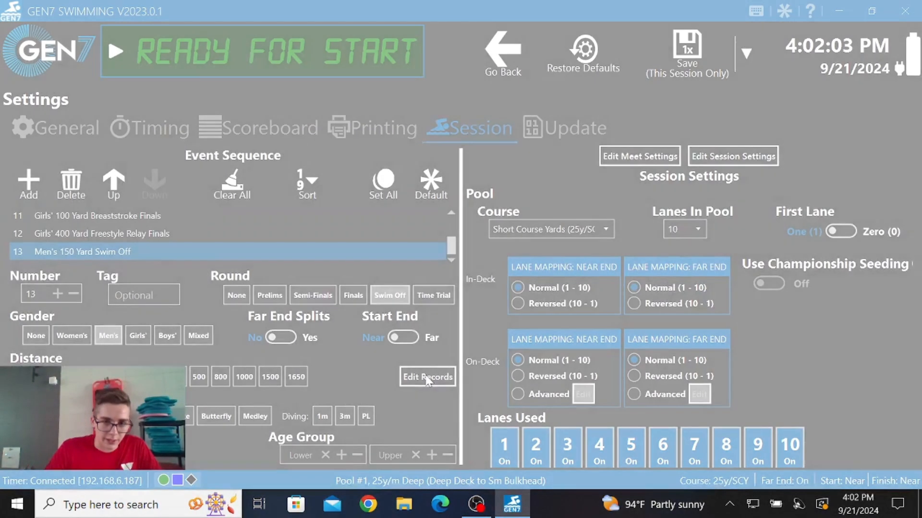
left_click(427, 378)
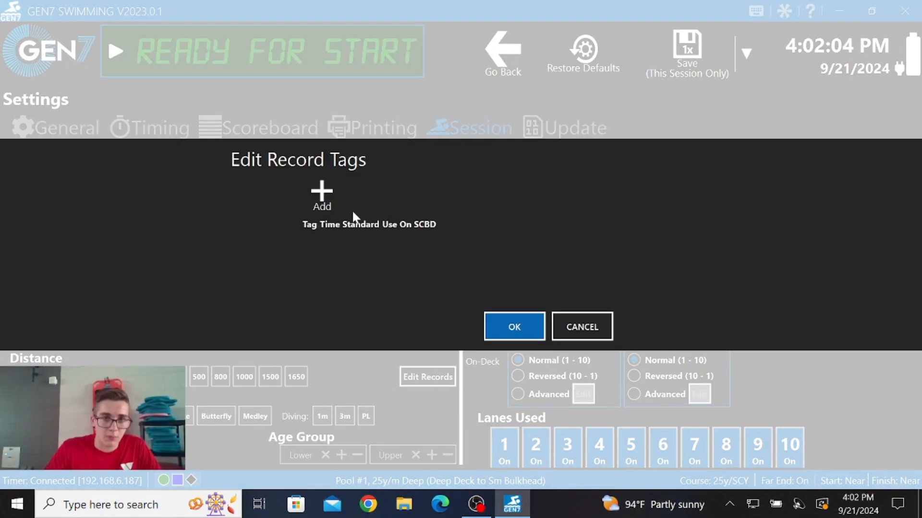
left_click(327, 202)
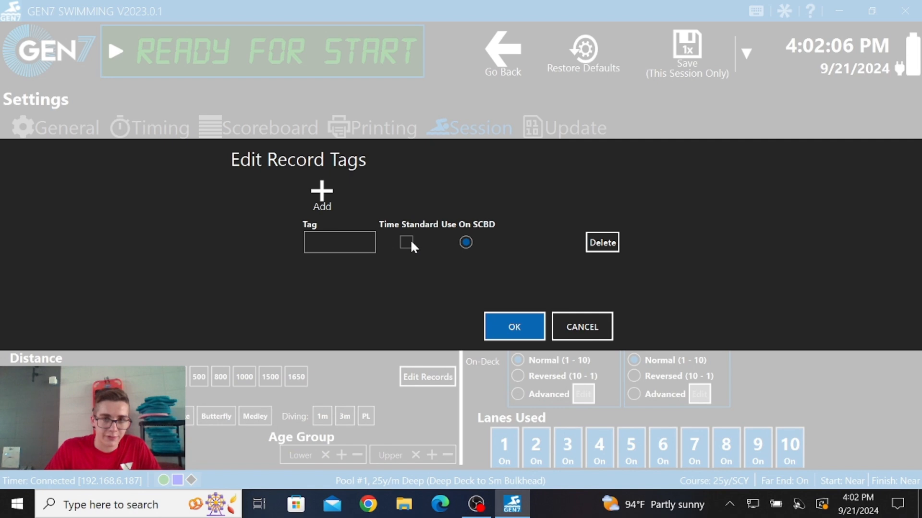
left_click(595, 242)
left_click(516, 329)
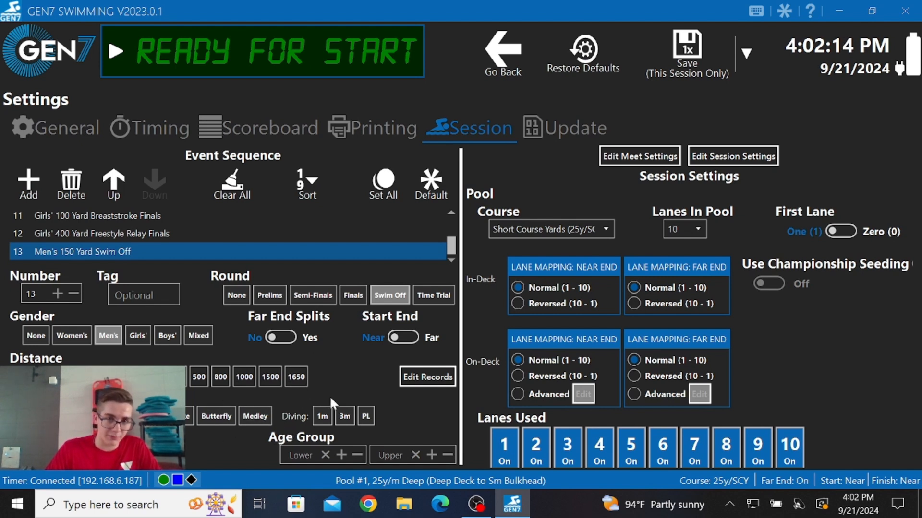
Try the platform, 3m and 1m diving options for event 13, leaving it on 1m diving.
left_click(364, 417)
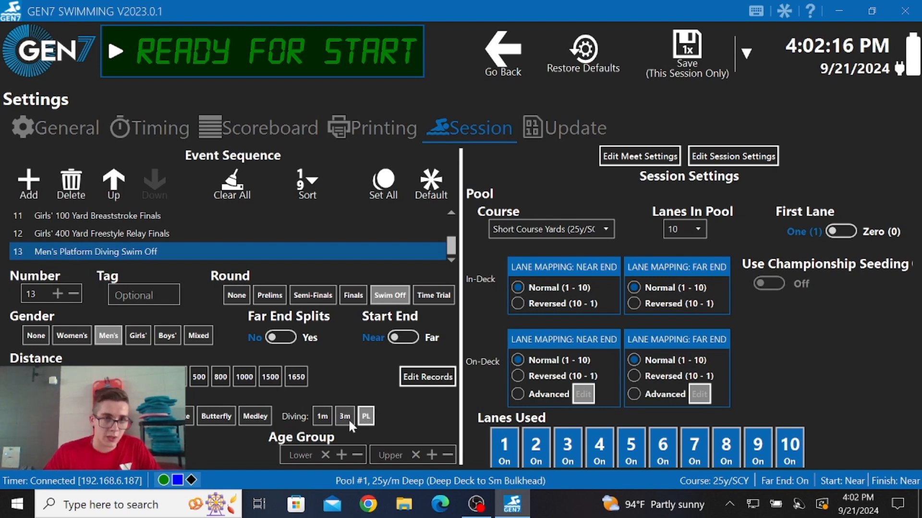
left_click(345, 421)
left_click(323, 419)
left_click(348, 419)
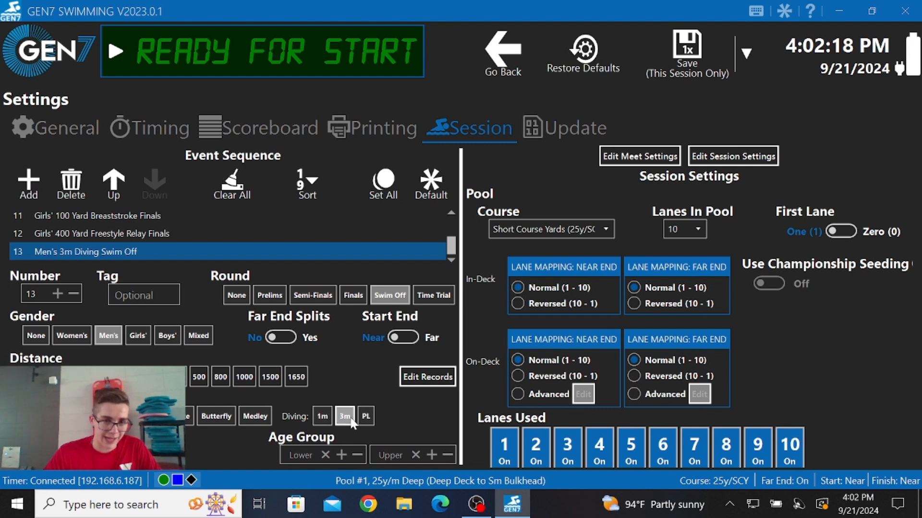
left_click(366, 419)
left_click(328, 418)
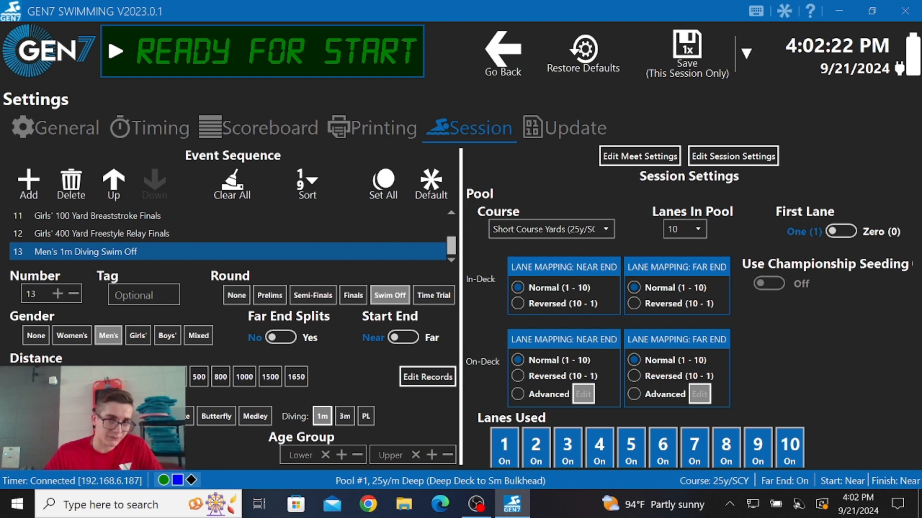
Set event 13 to 100 yards and try the different strokes including Medley, leaving it on Freestyle.
left_click(72, 416)
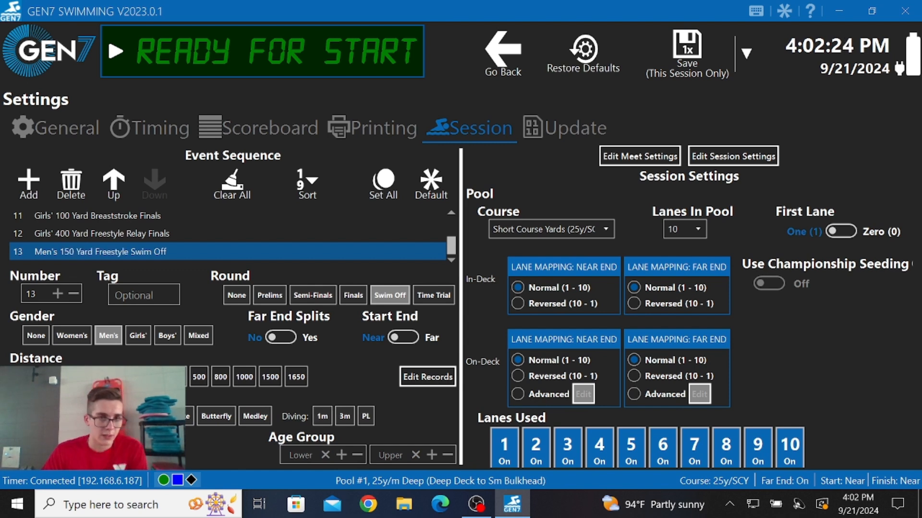
left_click(113, 377)
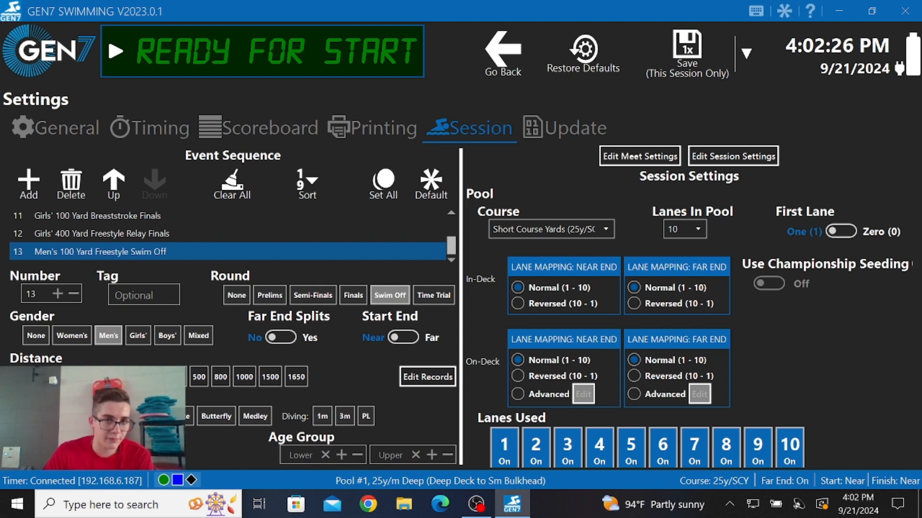
left_click(36, 416)
left_click(71, 416)
left_click(116, 416)
left_click(218, 416)
left_click(239, 416)
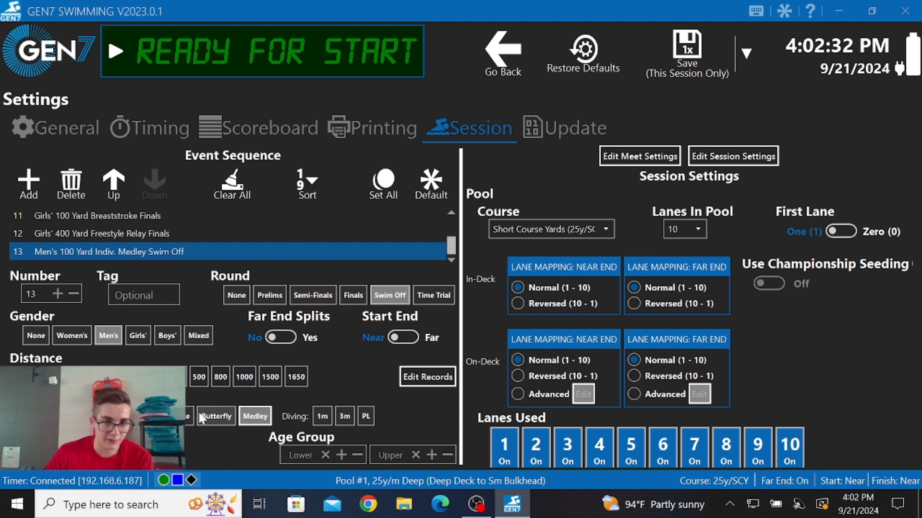
left_click(216, 416)
left_click(116, 416)
left_click(36, 416)
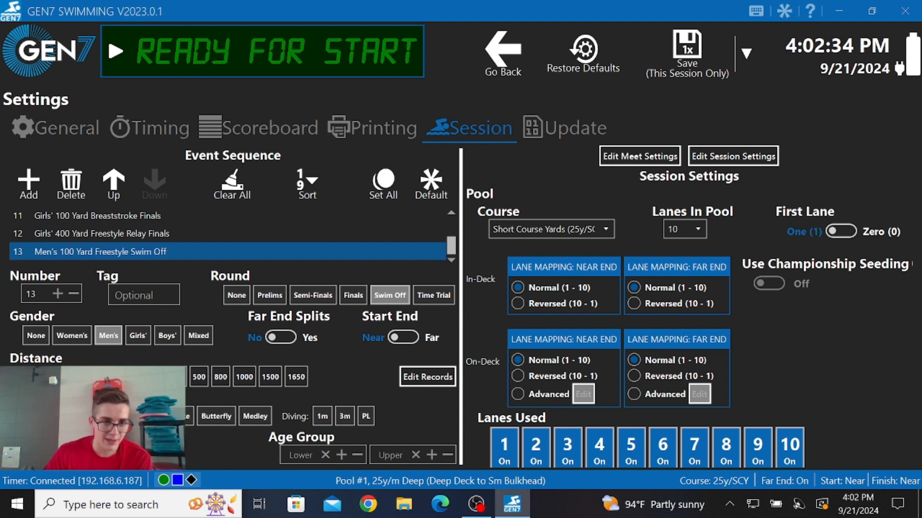
Make event 13 a relay and set its lower age limit to 10.
left_click(54, 455)
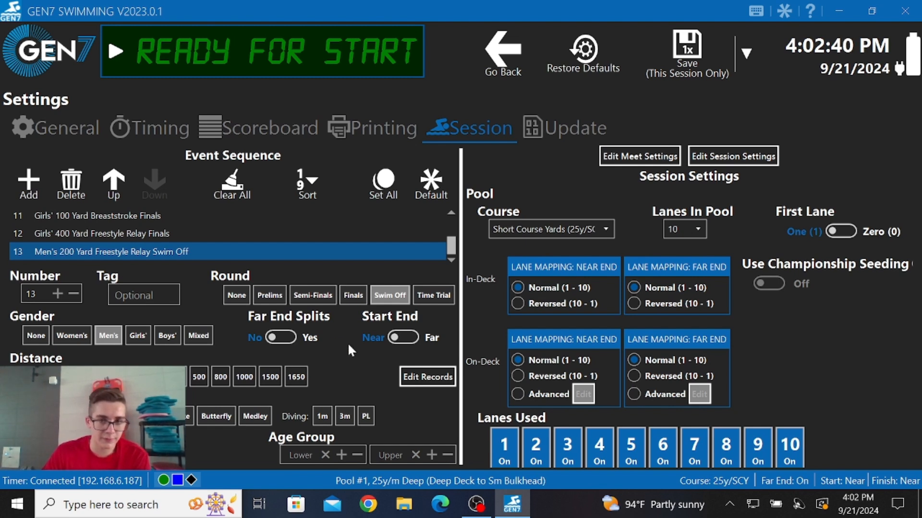
left_click(343, 454)
left_click(345, 454)
left_click(345, 453)
left_click(345, 454)
left_click(346, 454)
left_click(345, 453)
left_click(345, 453)
left_click(345, 454)
left_click(345, 453)
left_click(345, 454)
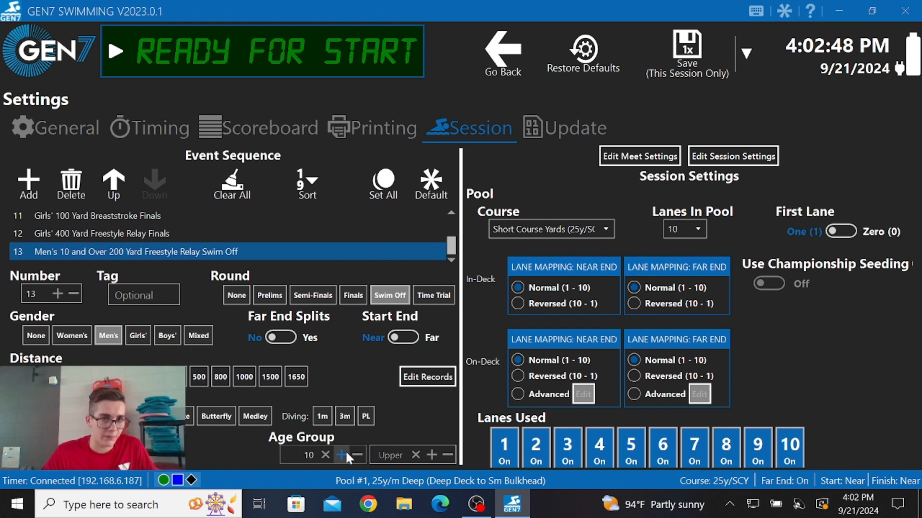
Set the upper age limit of event 13 to 12 and raise its lower age limit to 11.
left_click(432, 455)
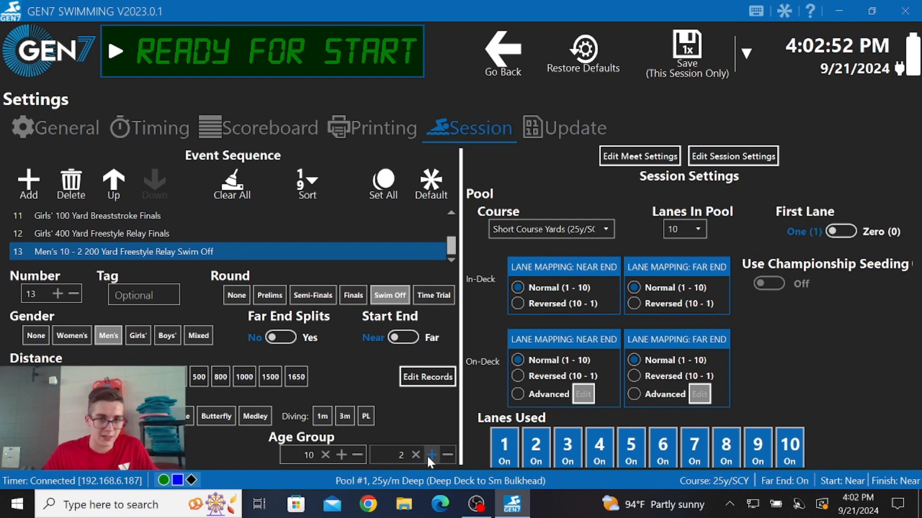
left_click(432, 455)
left_click(432, 455)
left_click(432, 454)
left_click(432, 455)
left_click(432, 454)
left_click(432, 454)
left_click(432, 454)
left_click(432, 455)
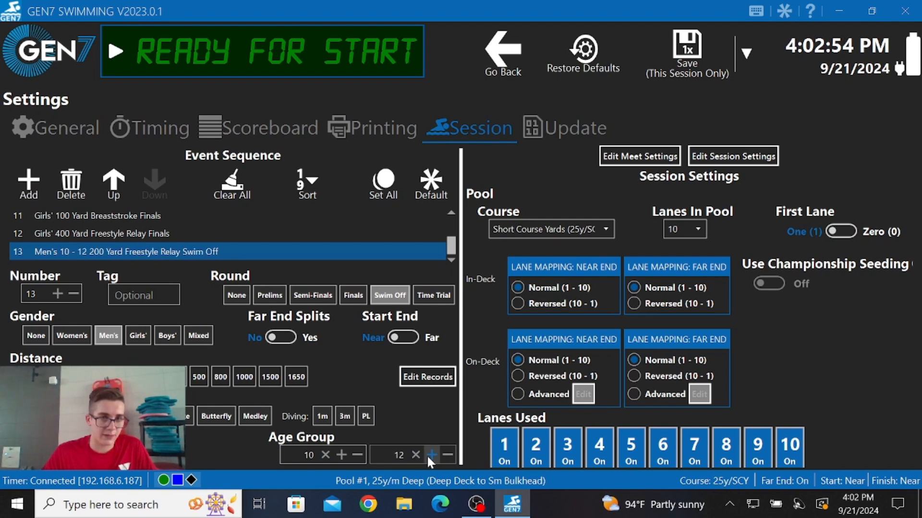
left_click(341, 455)
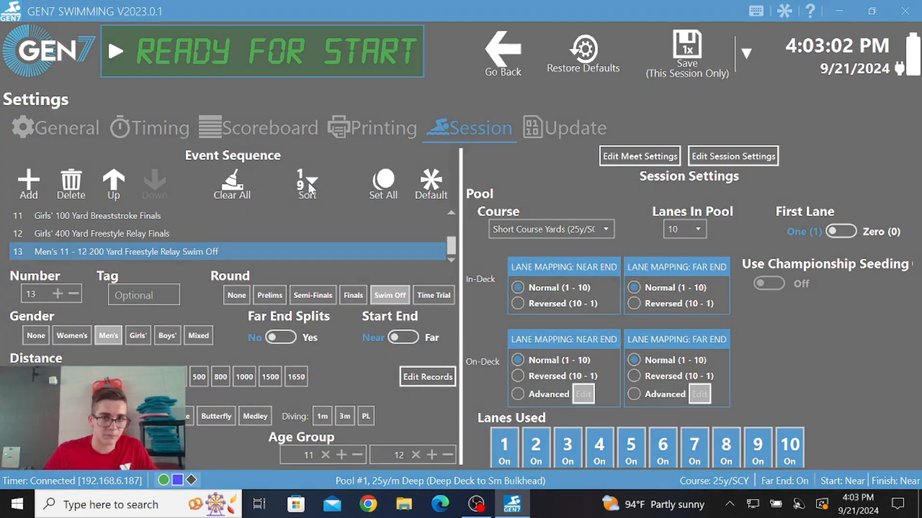
Request sorting the events by number and decline it, and delete event 13 from the event sequence.
left_click(308, 183)
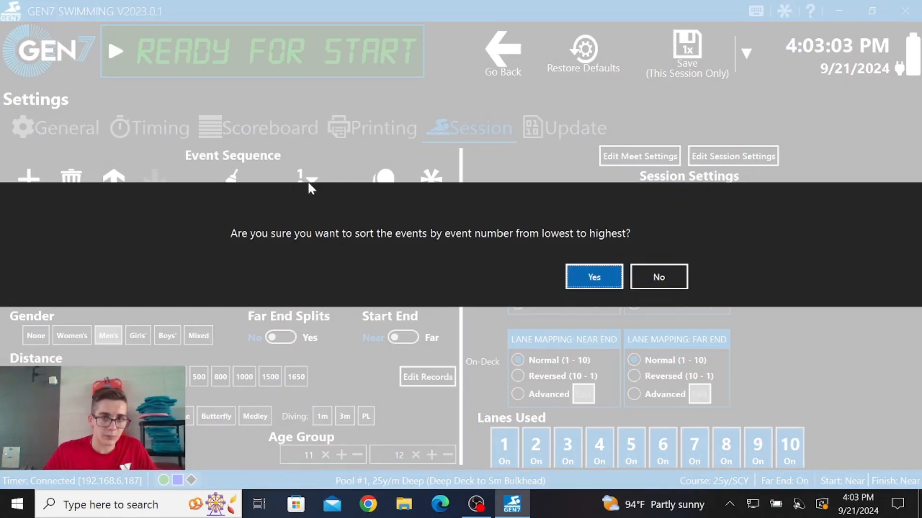
left_click(651, 279)
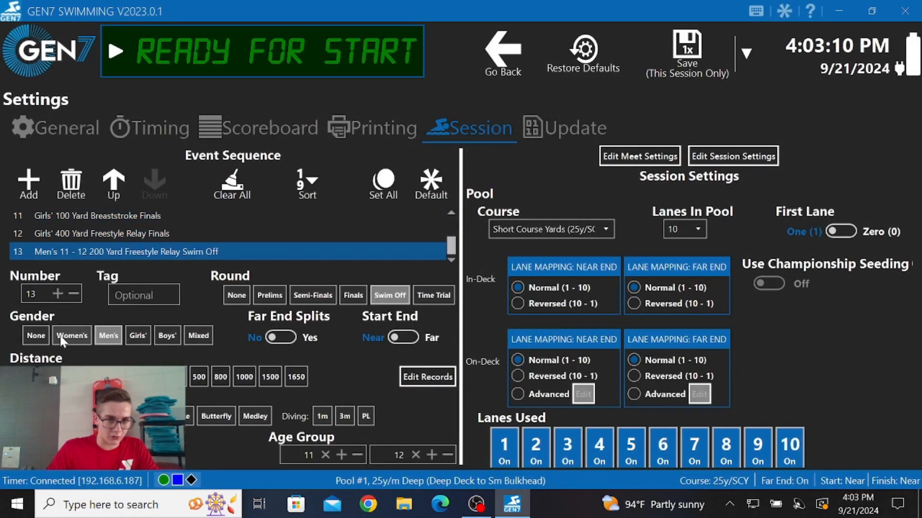
left_click(61, 189)
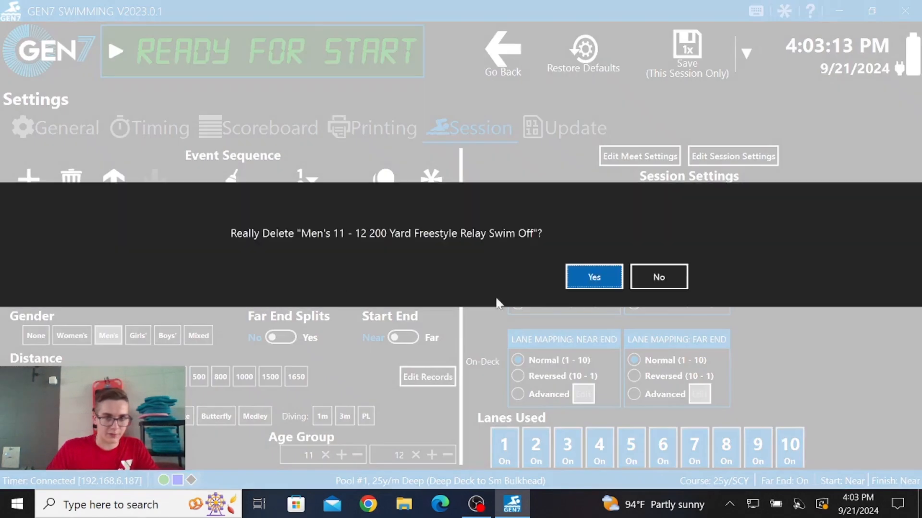
left_click(580, 277)
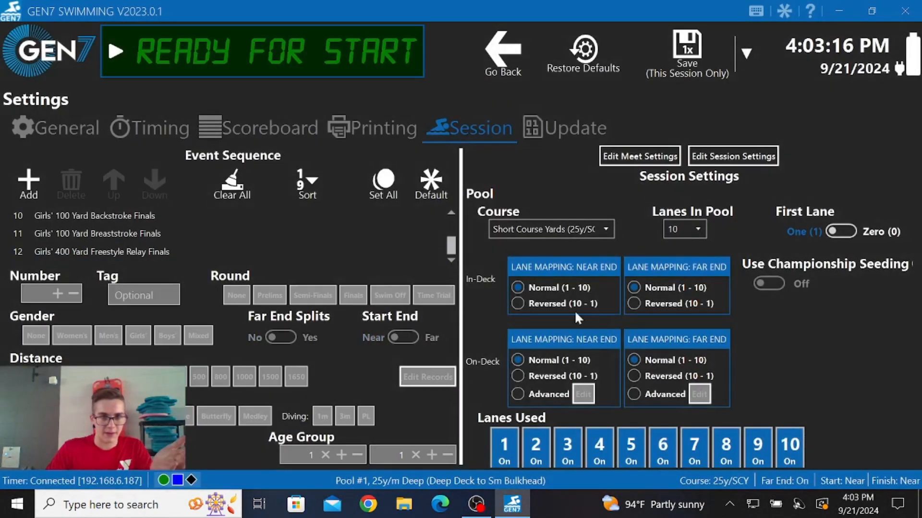
Leave the settings and save the changes for this session only.
left_click(516, 63)
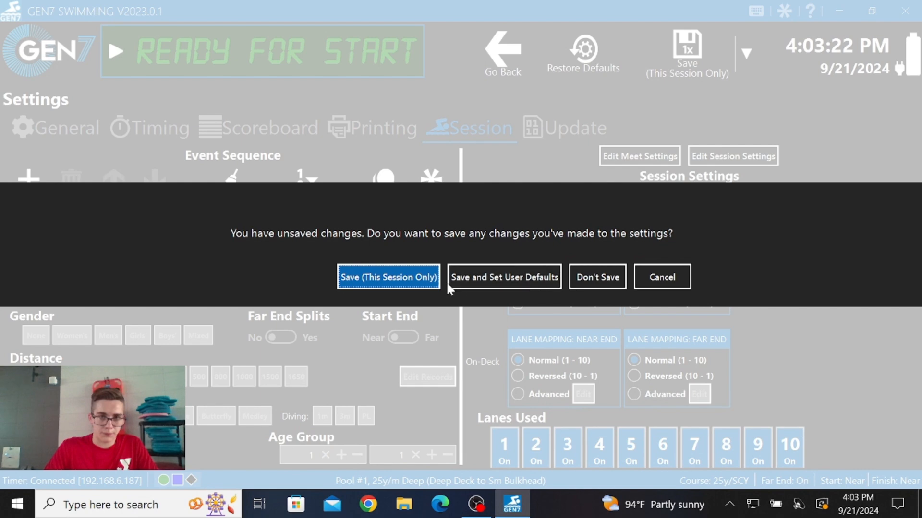
left_click(415, 277)
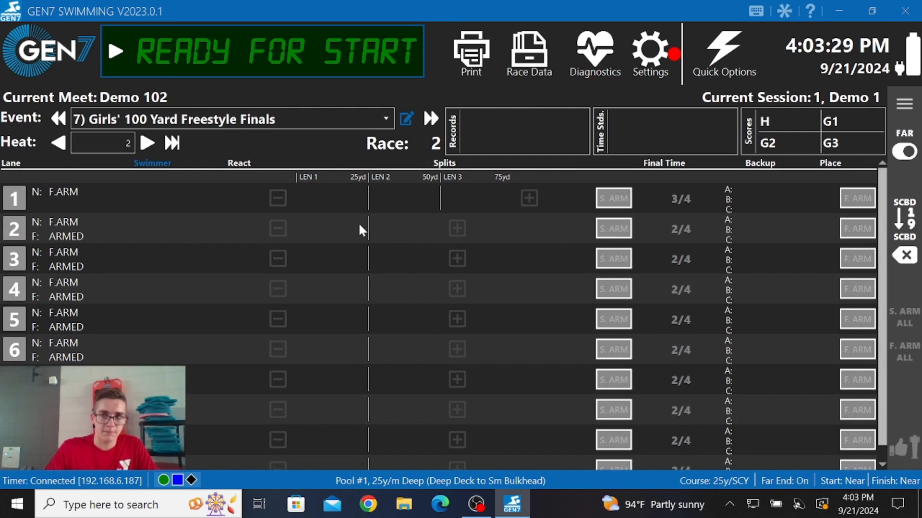
Try changing event 7 to event number 14, 200yd and Swim Off in its event properties, and cancel the edit.
left_click(406, 118)
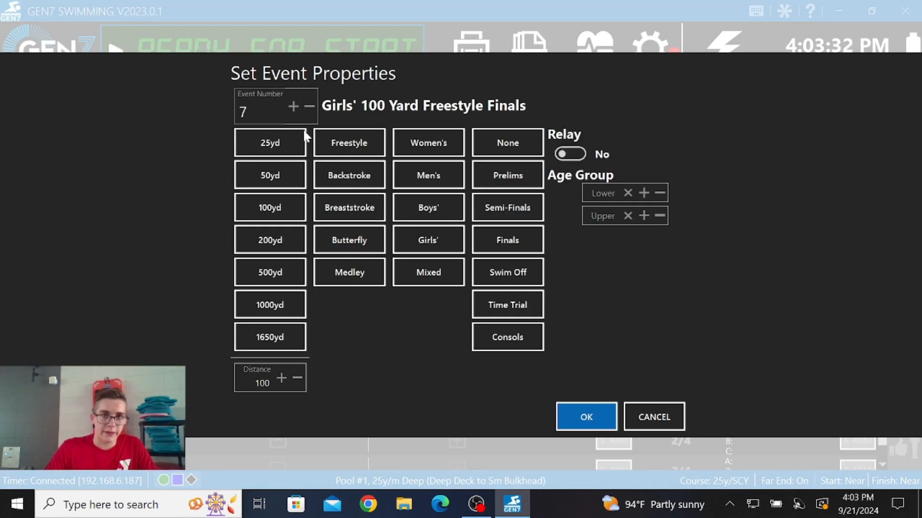
left_click(284, 239)
left_click(298, 106)
left_click(297, 106)
left_click(298, 107)
left_click(298, 106)
left_click(298, 107)
left_click(298, 106)
left_click(298, 107)
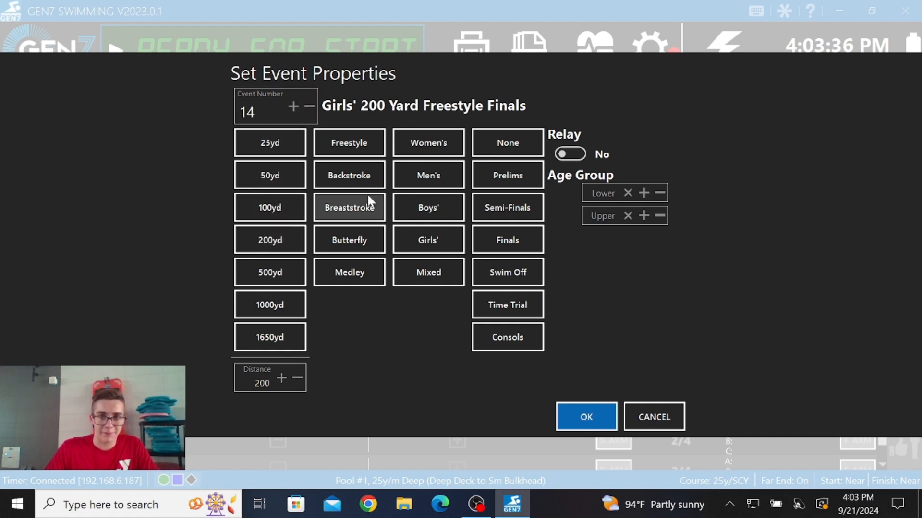
left_click(508, 267)
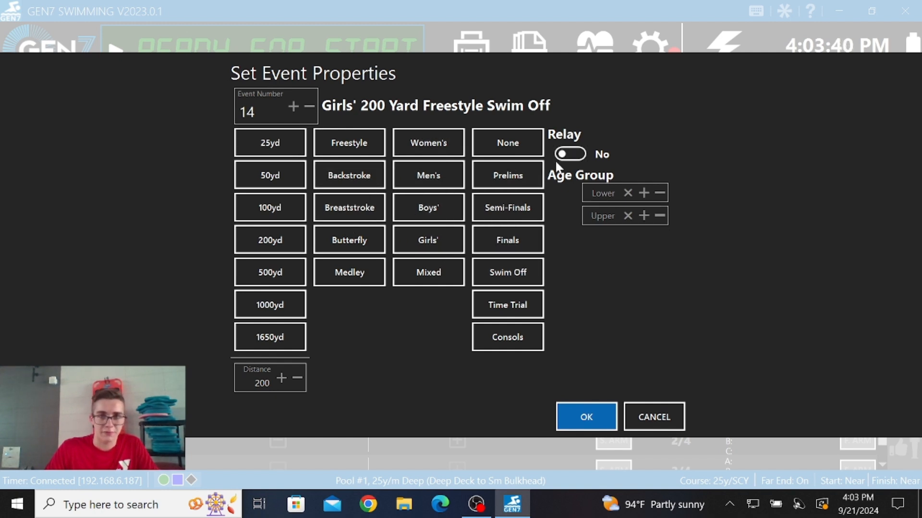
left_click(667, 414)
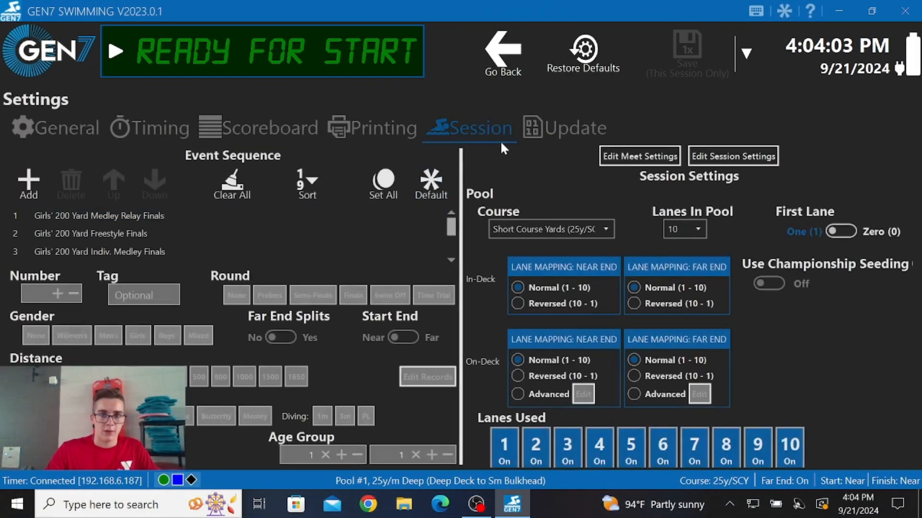
Examine the firmware update settings in advanced mode, return them to basic mode, and leave the settings.
left_click(582, 139)
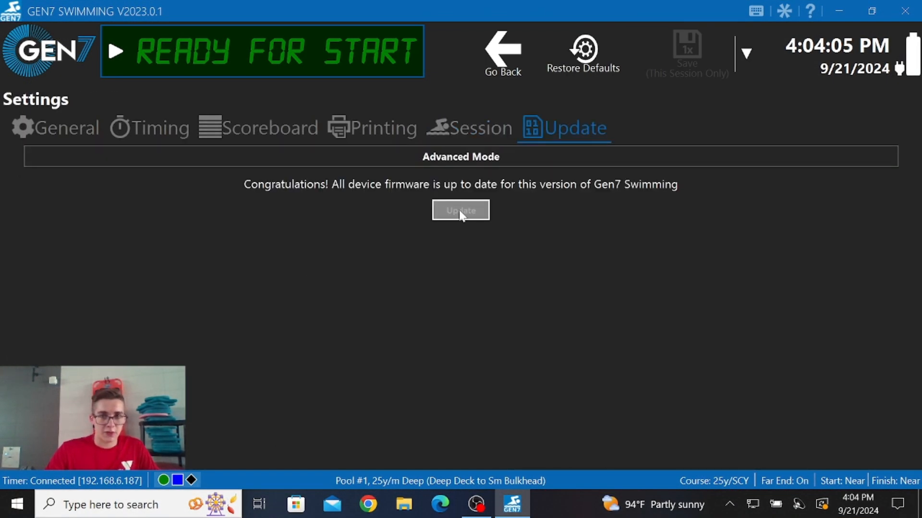
left_click(478, 170)
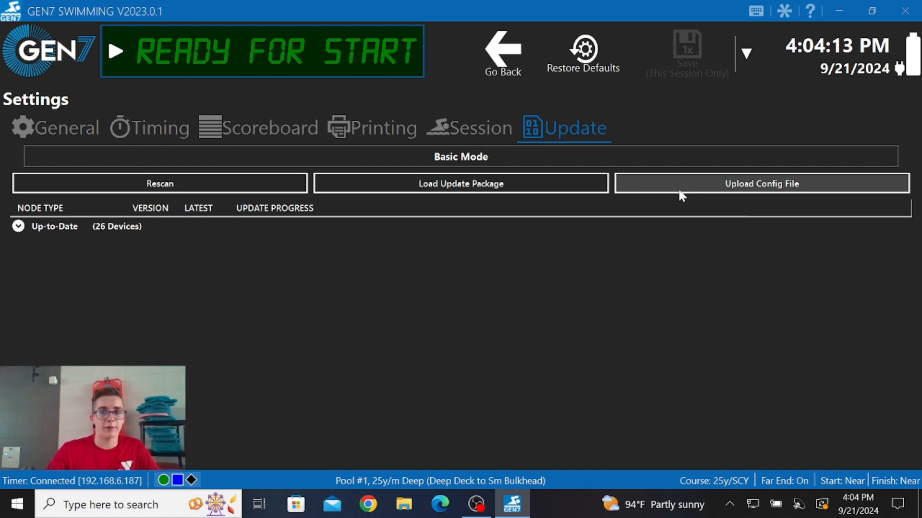
left_click(477, 163)
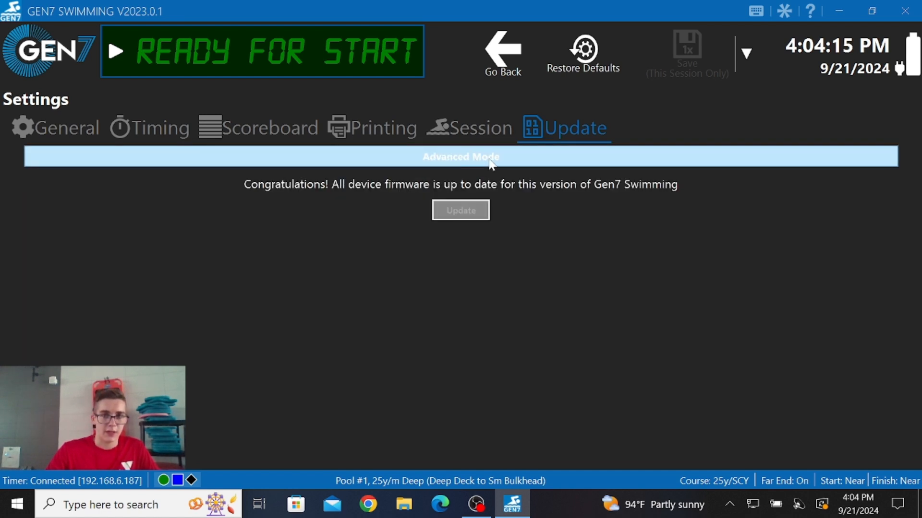
left_click(509, 59)
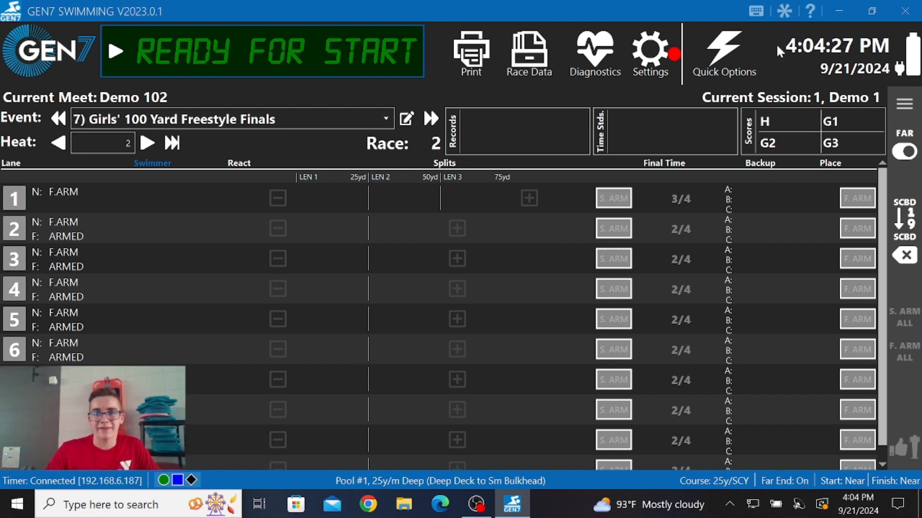
In the quick options, set the scoreboard state to Blank (with Time of Day) and restore it to Scoreboard On.
left_click(724, 55)
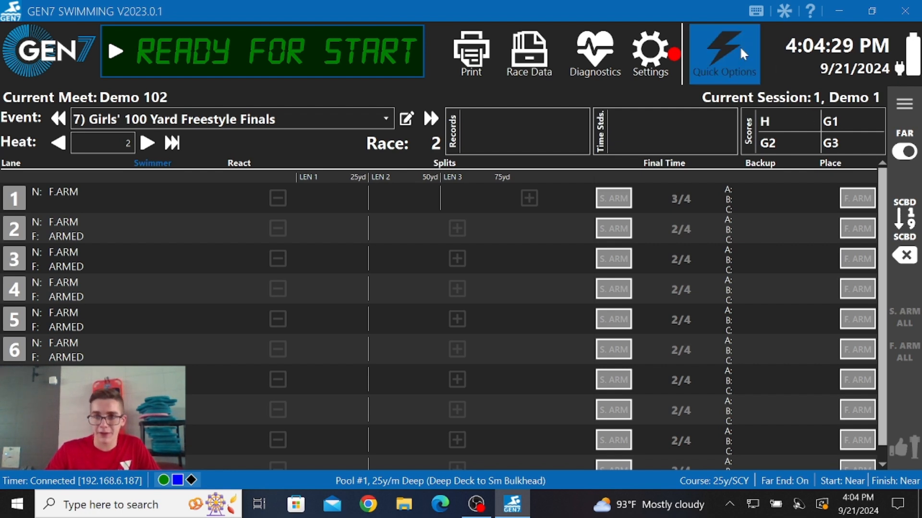
left_click(835, 166)
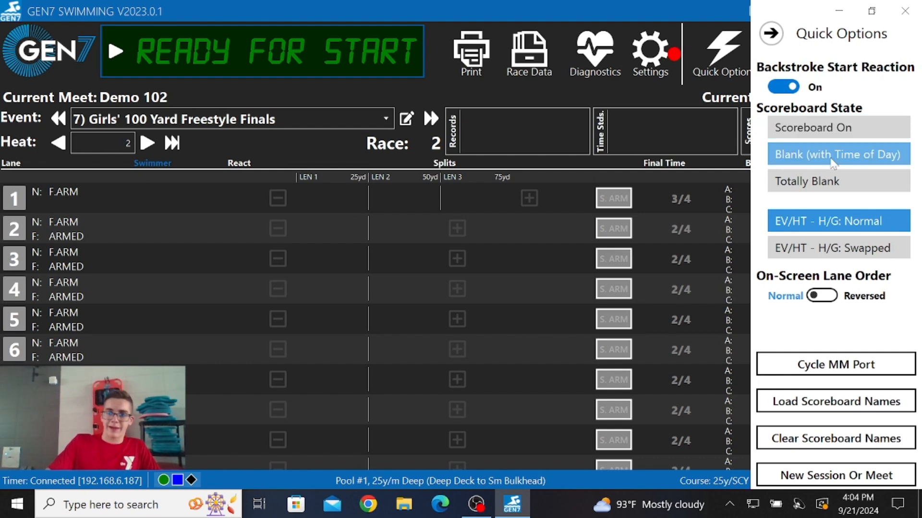
left_click(836, 129)
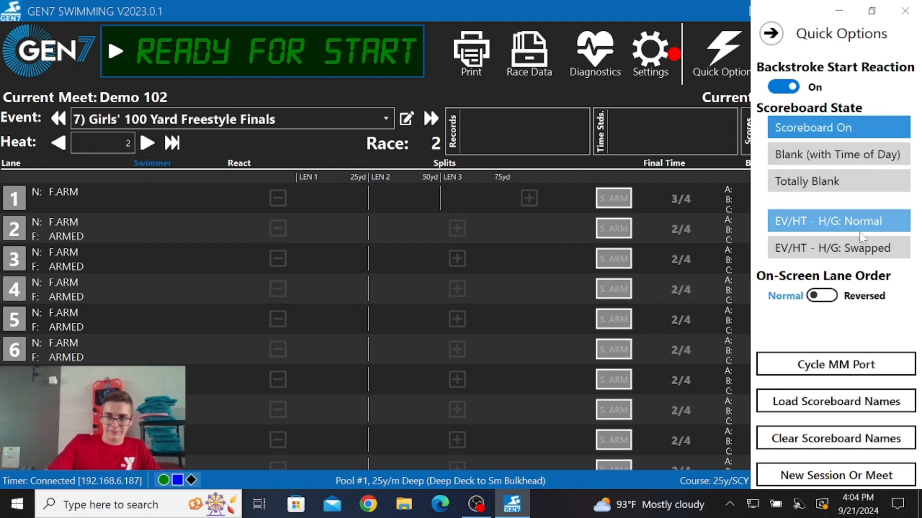
Switch the scoreboard's EV/HT - H/G display between Swapped and Normal twice, ending on Normal.
left_click(858, 247)
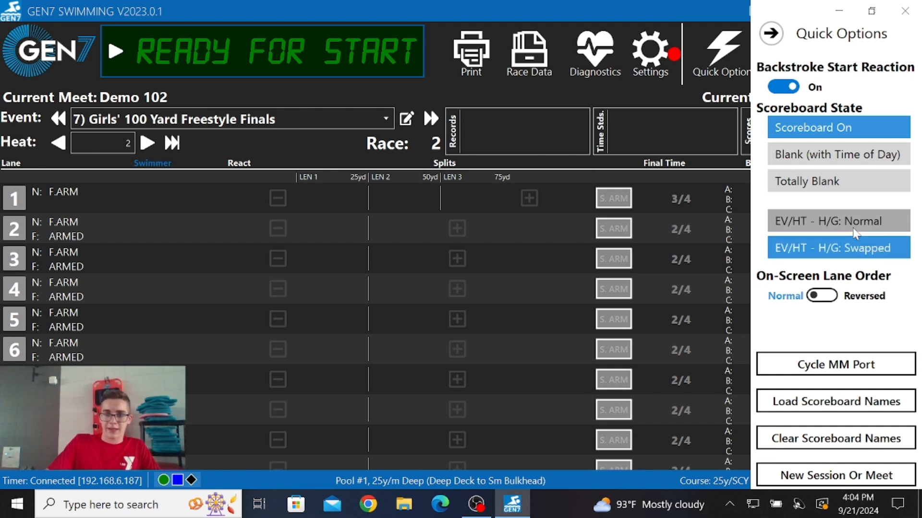
left_click(852, 229)
left_click(847, 245)
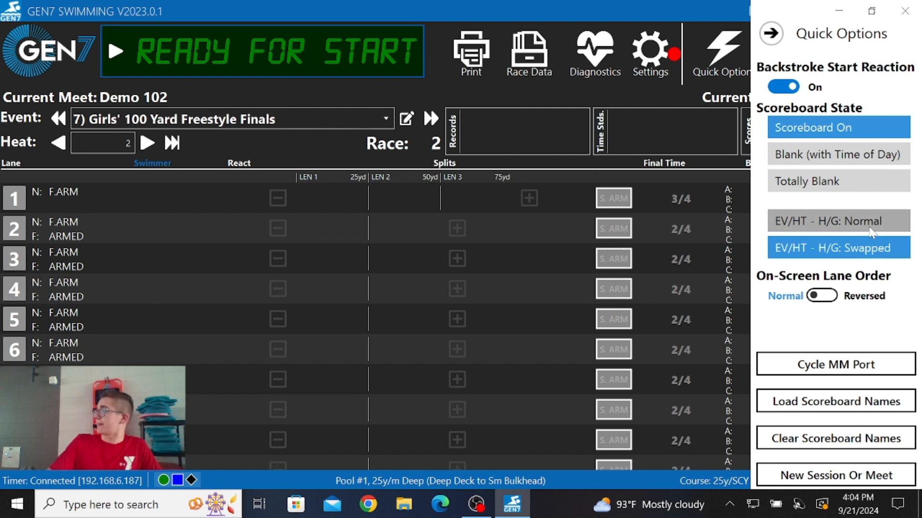
left_click(872, 230)
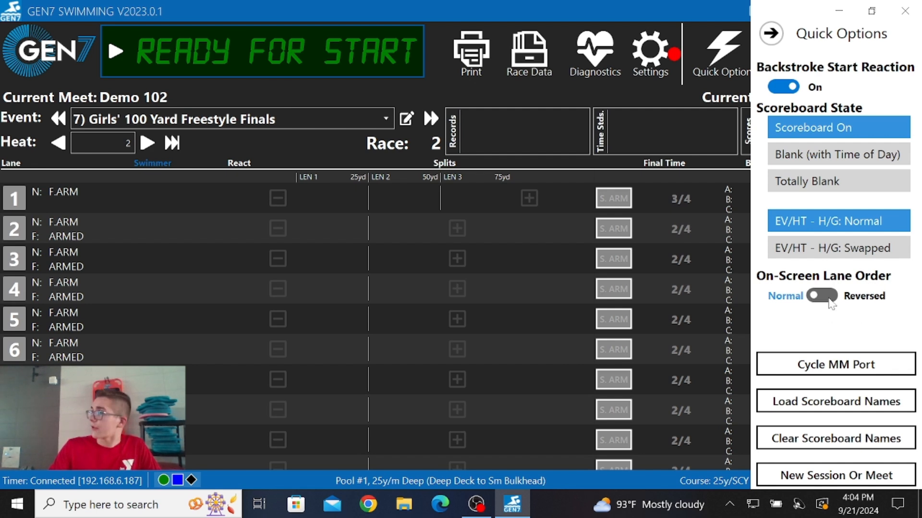
Reverse the on-screen lane order, and open the folder selection for loading scoreboard names and cancel it.
left_click(822, 296)
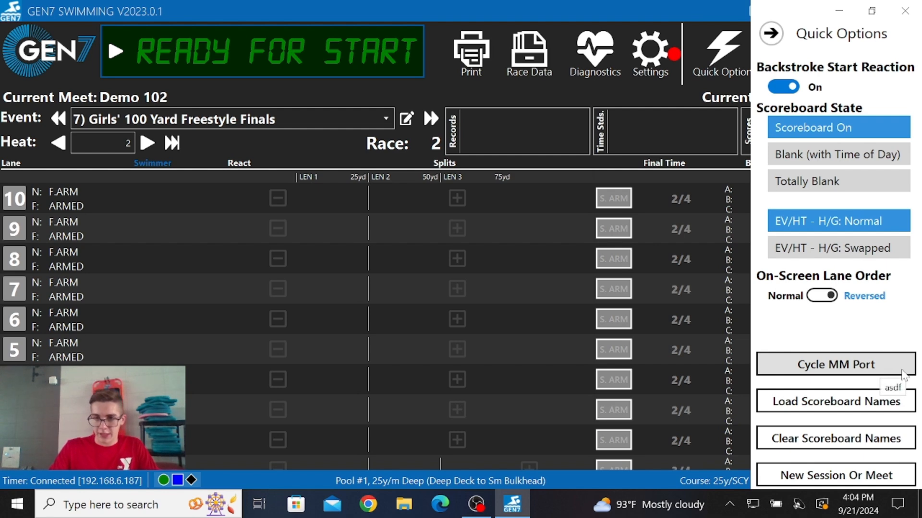
left_click(876, 404)
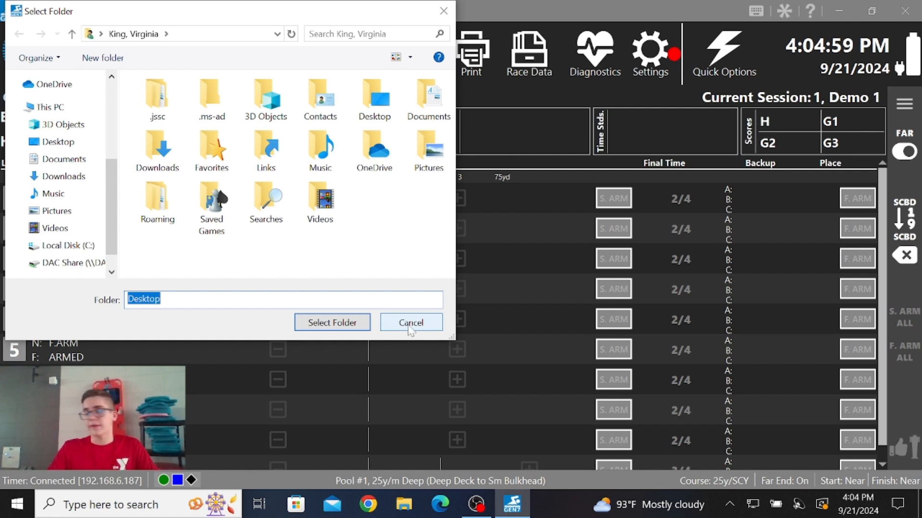
left_click(410, 326)
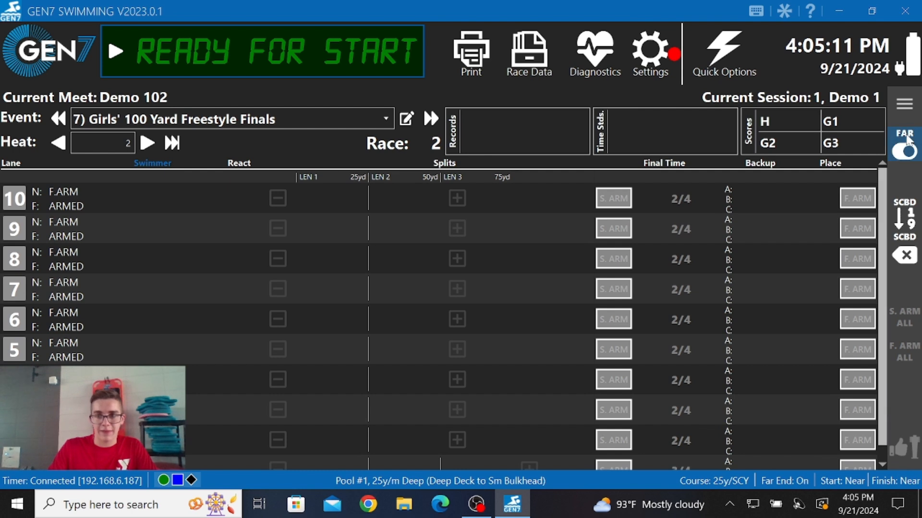
View the labelled list of quick actions, and clear the scoreboard names from the quick options.
left_click(904, 106)
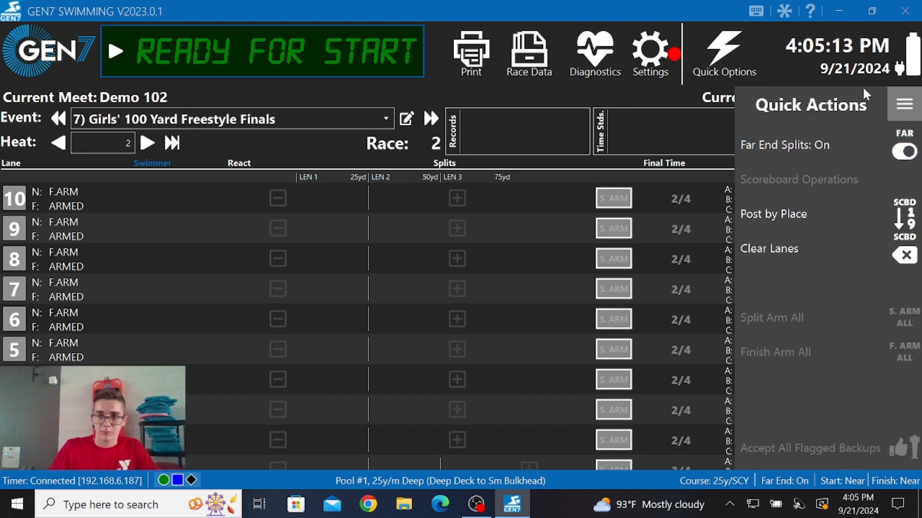
left_click(904, 104)
left_click(724, 53)
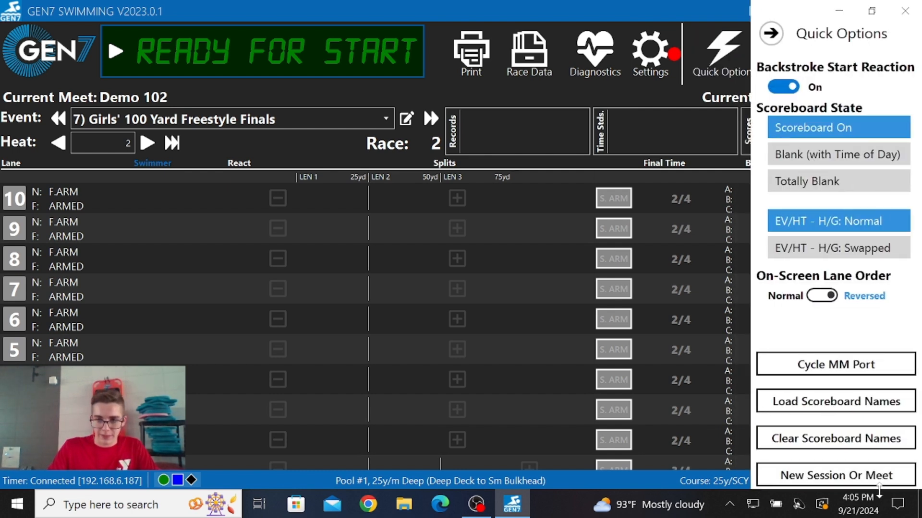
left_click(848, 445)
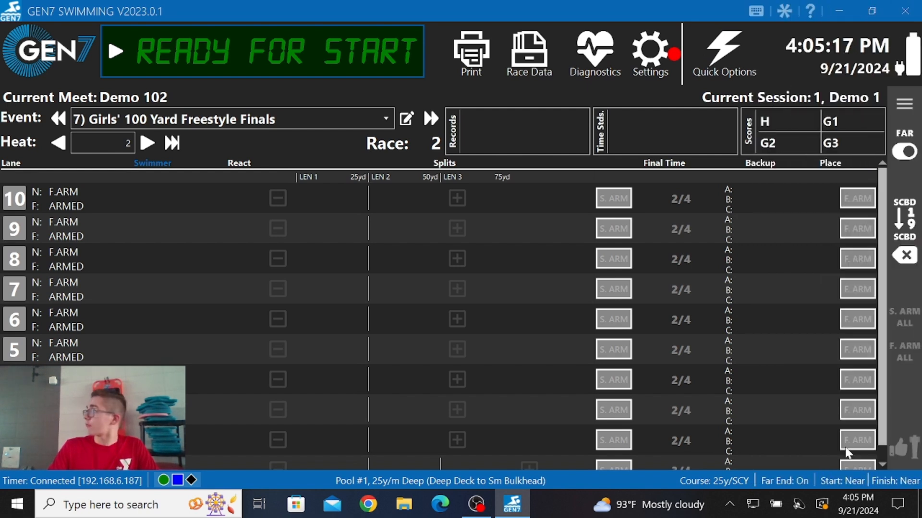
Set the on-screen lane order to Normal and return it to Reversed.
left_click(743, 72)
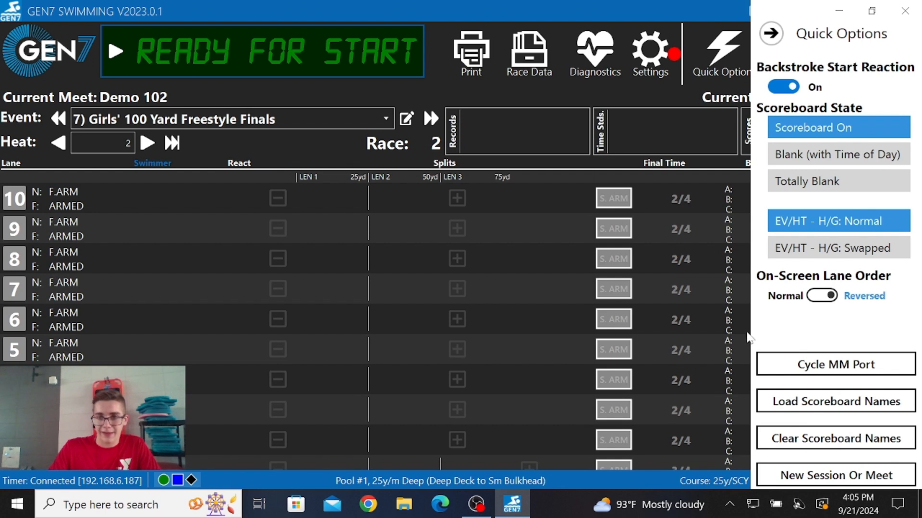
left_click(836, 296)
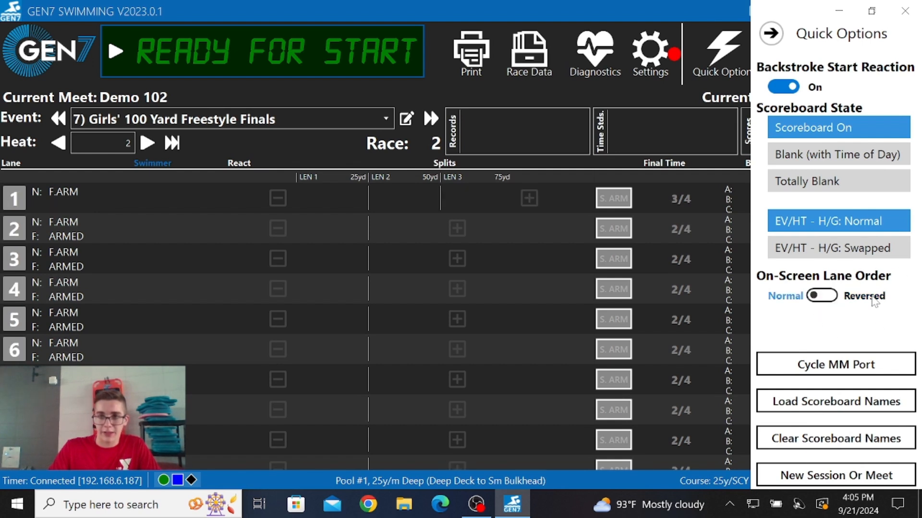
left_click(808, 296)
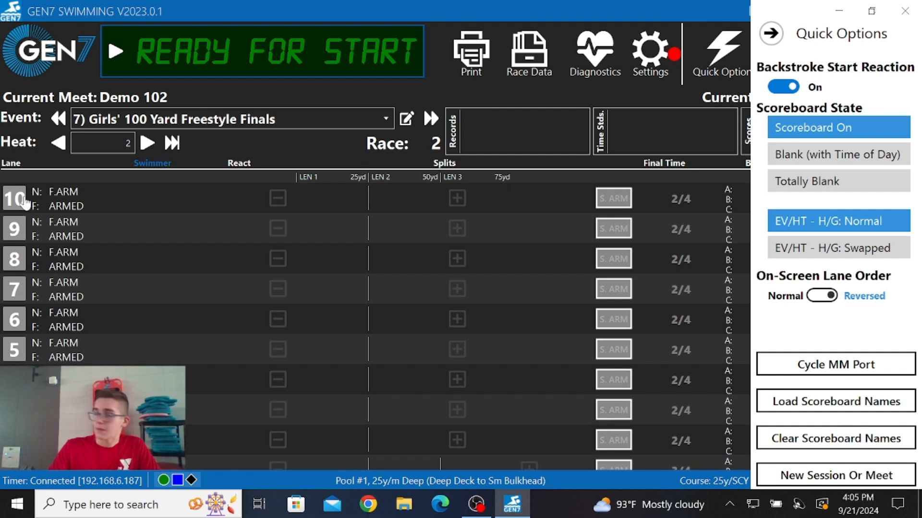
Close the quick options and try turning lane 8 off and back on in the race screen.
left_click(28, 203)
left_click(6, 259)
left_click(6, 259)
left_click(9, 254)
left_click(13, 255)
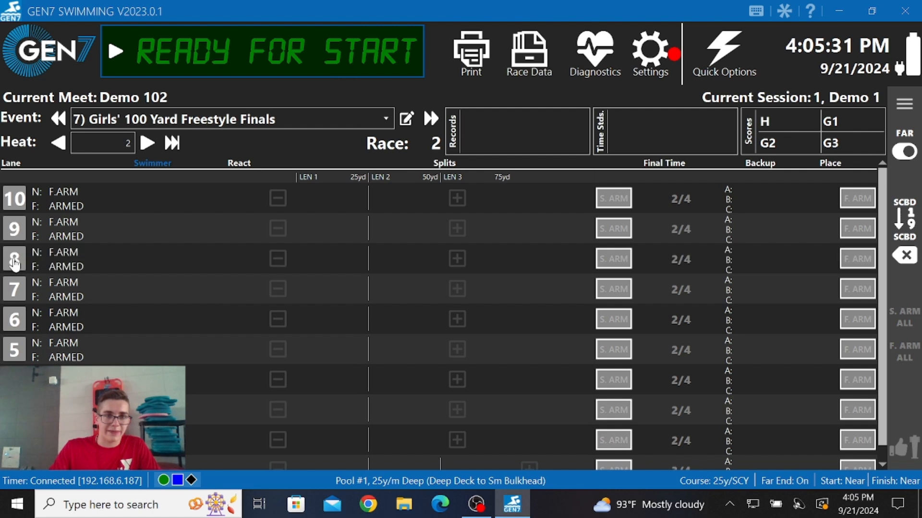
scroll(41, 293, "down", 1)
scroll(91, 355, "up", 1)
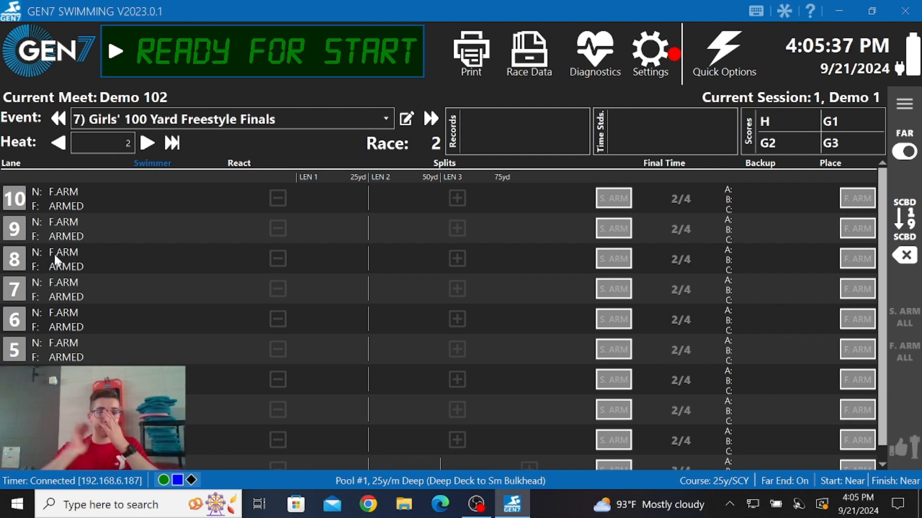
scroll(71, 318, "down", 1)
scroll(60, 333, "up", 1)
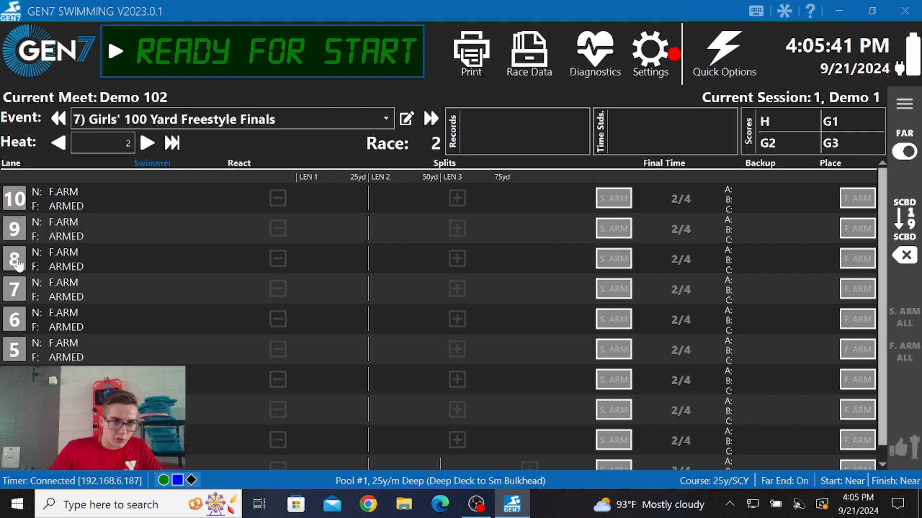
Turn lanes 8, 7 and 6 off and back on one after another.
left_click(15, 262)
left_click(15, 262)
left_click(14, 290)
left_click(13, 289)
left_click(15, 320)
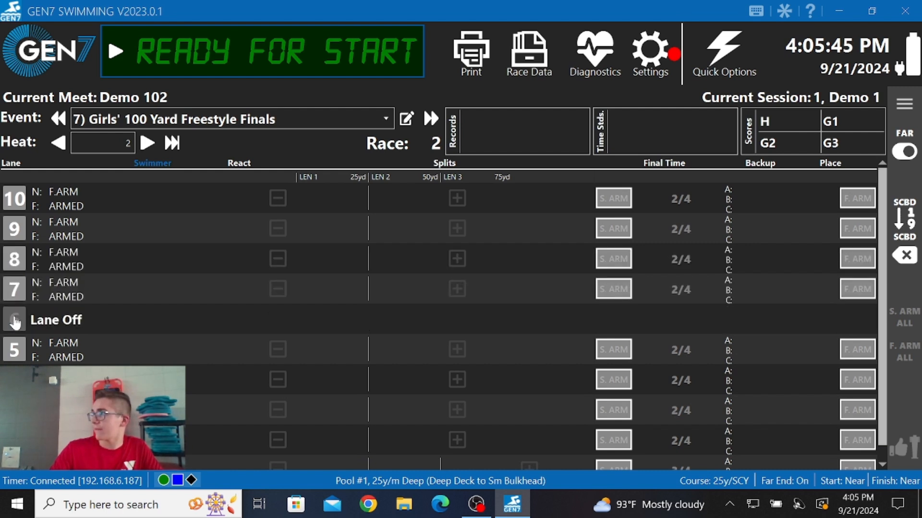
left_click(15, 320)
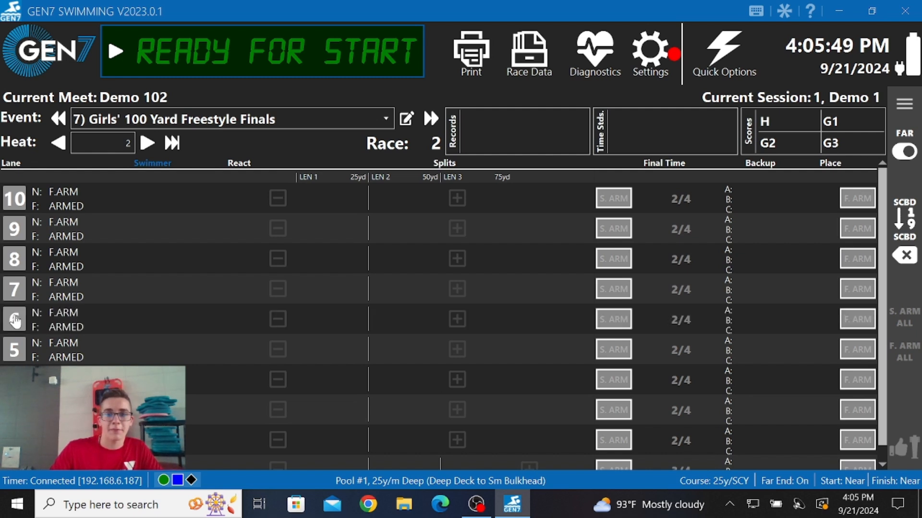
left_click(15, 321)
left_click(15, 321)
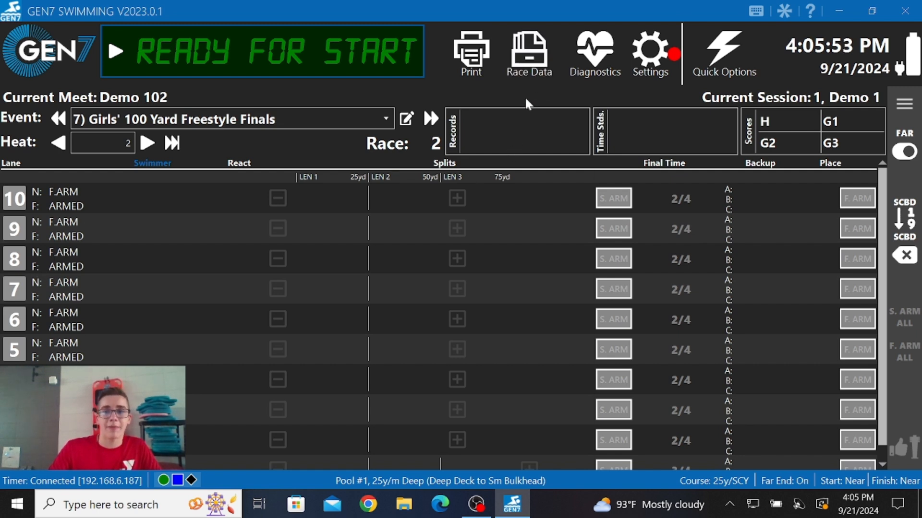
Open the settings briefly and leave them, and examine the list of keyboard shortcuts for races and lanes.
left_click(655, 50)
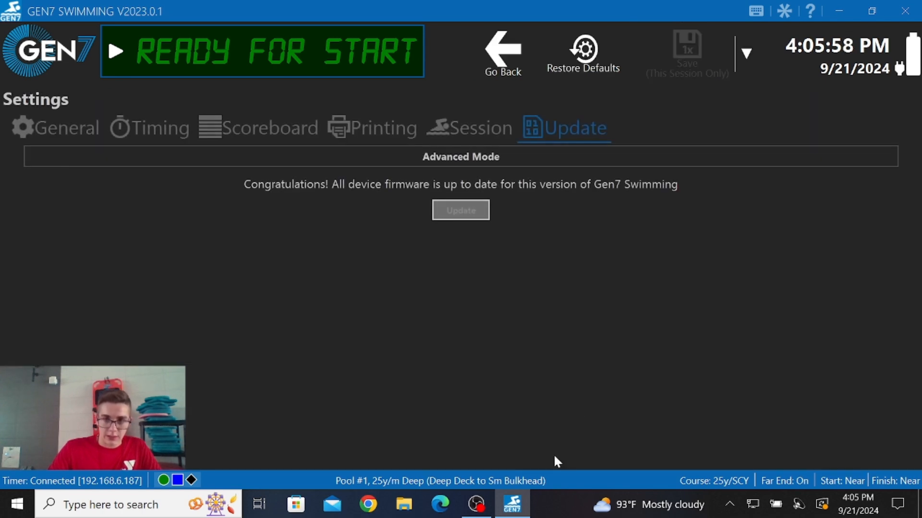
left_click(495, 55)
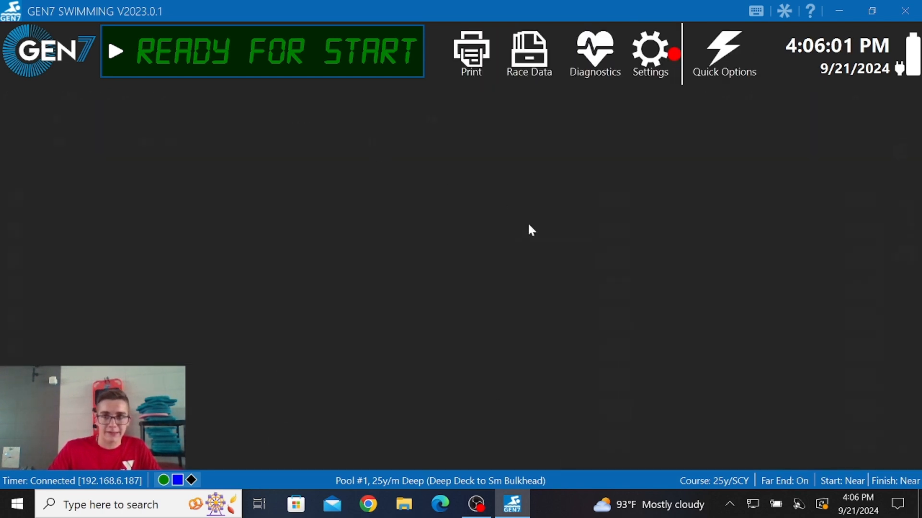
left_click(756, 14)
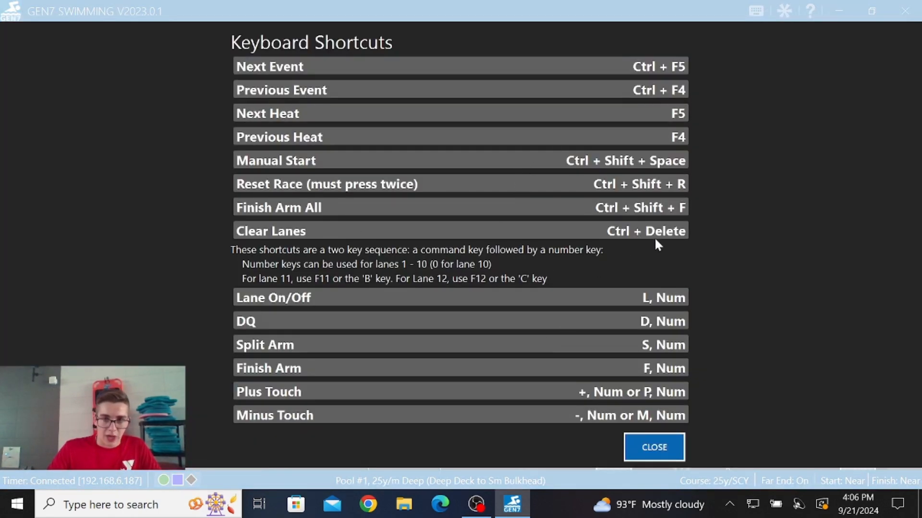
left_click(673, 437)
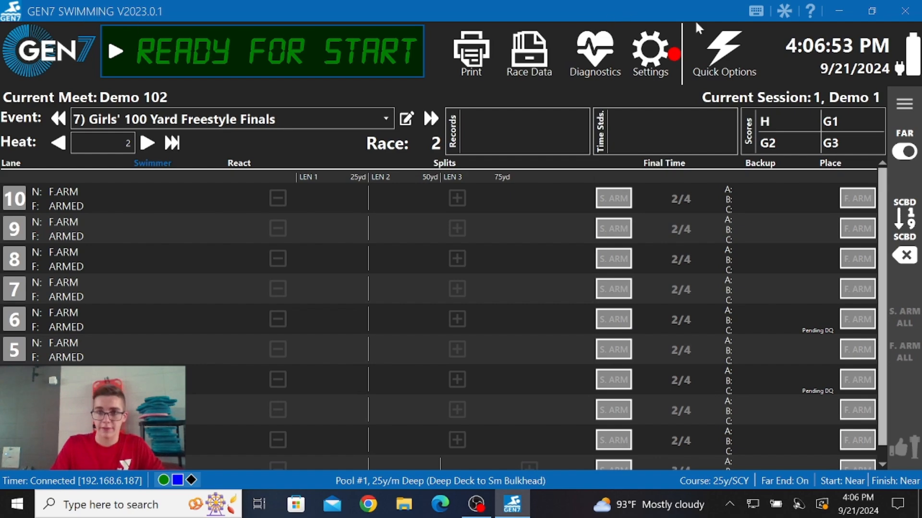
Open the What's New release notes for v2023.0.1, read through the older version entries, and close them.
left_click(646, 120)
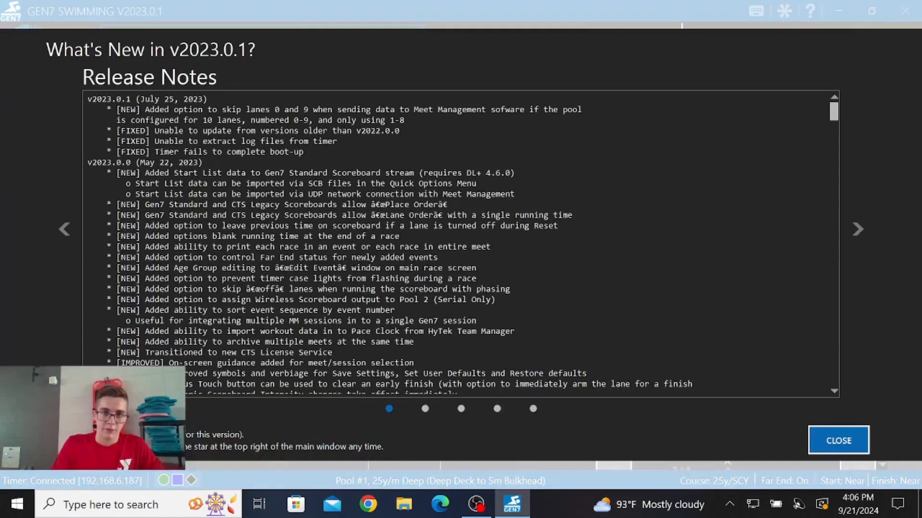
scroll(646, 120, "down", 10)
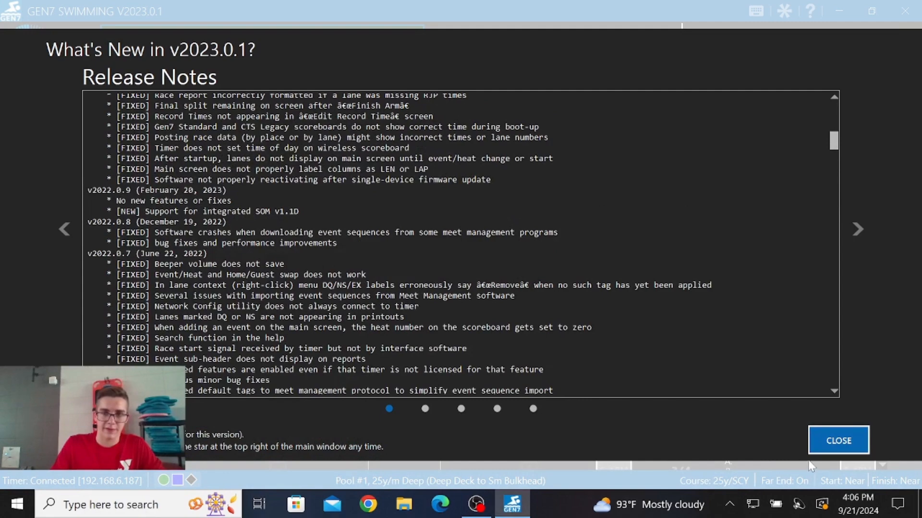
left_click(838, 441)
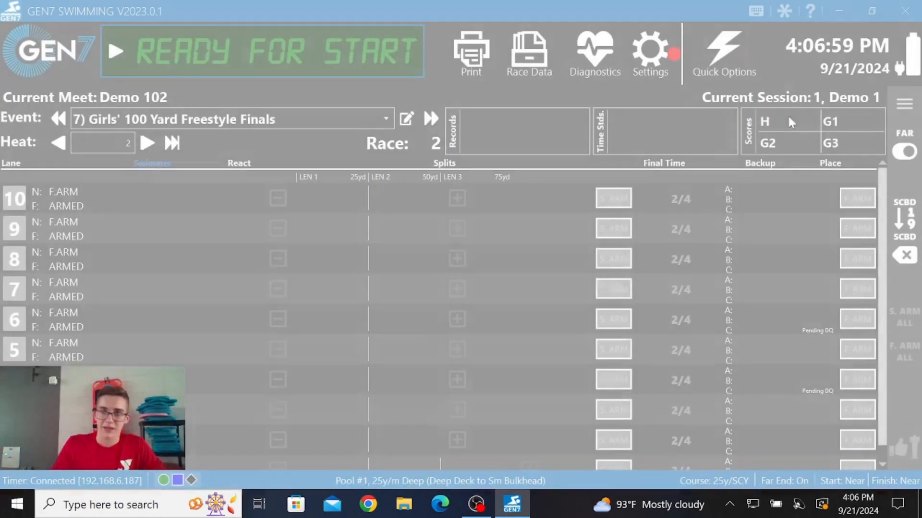
Show the help overlay on the race screen, examine the explanations of its areas, and dismiss it.
left_click(806, 13)
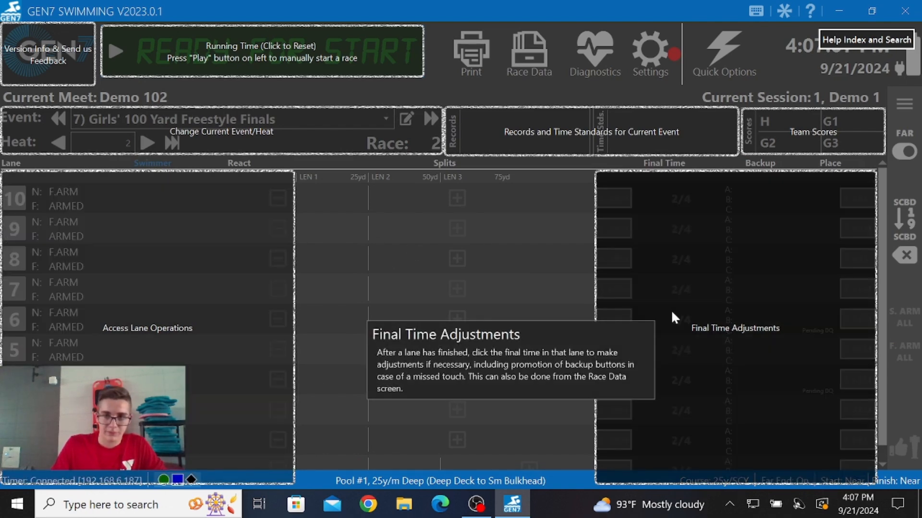
mouse_move(612, 124)
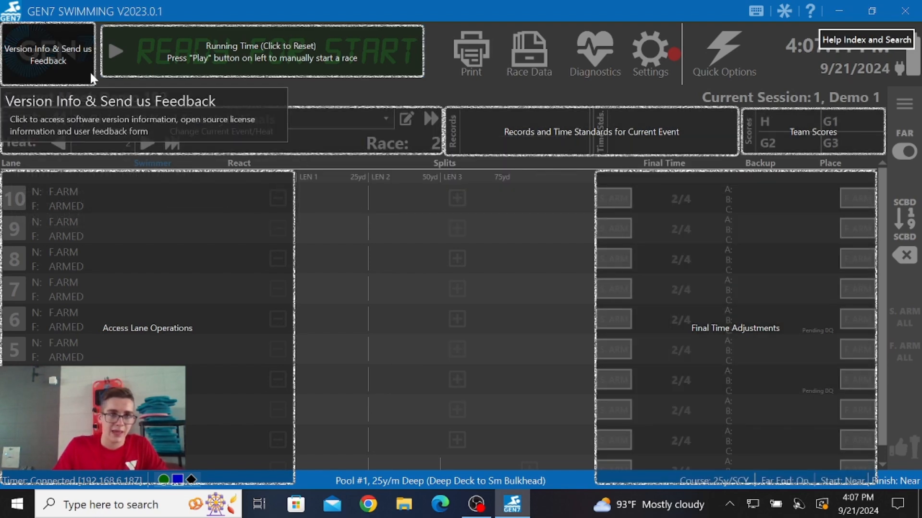
left_click(592, 114)
Open the version information, review the EULA, Open Source Licenses and Privacy Policy, and close it.
left_click(45, 48)
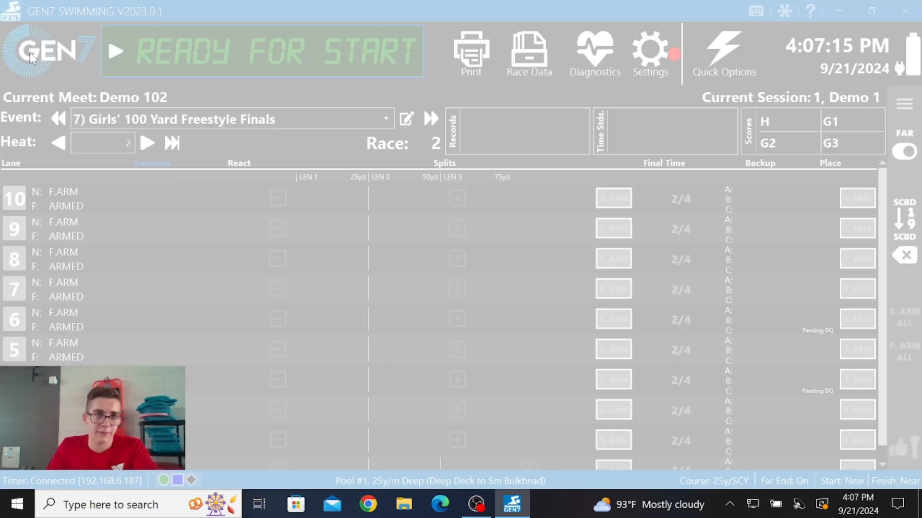
scroll(461, 272, "down", 5)
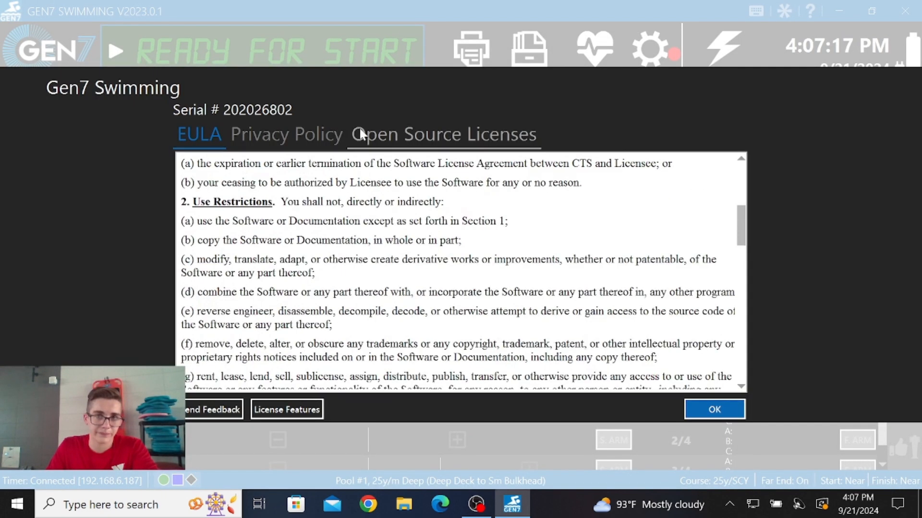
left_click(360, 130)
left_click(313, 138)
left_click(714, 409)
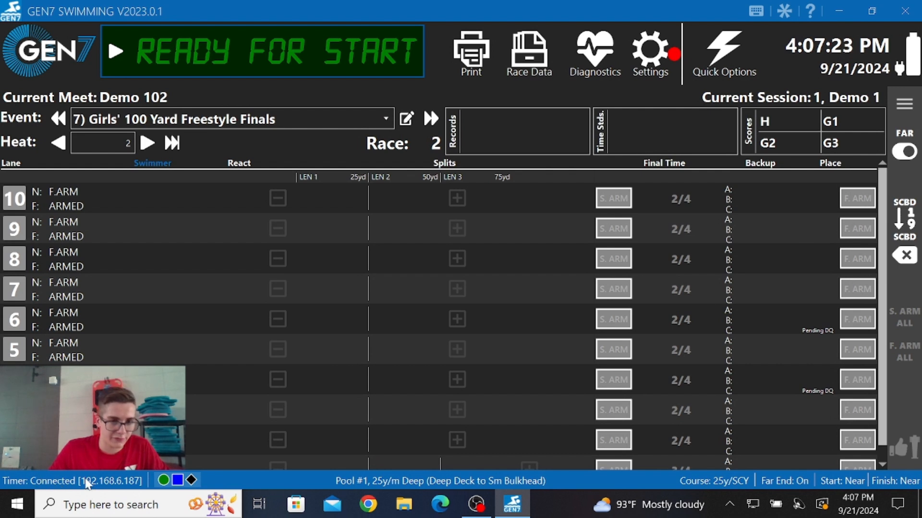
mouse_move(160, 481)
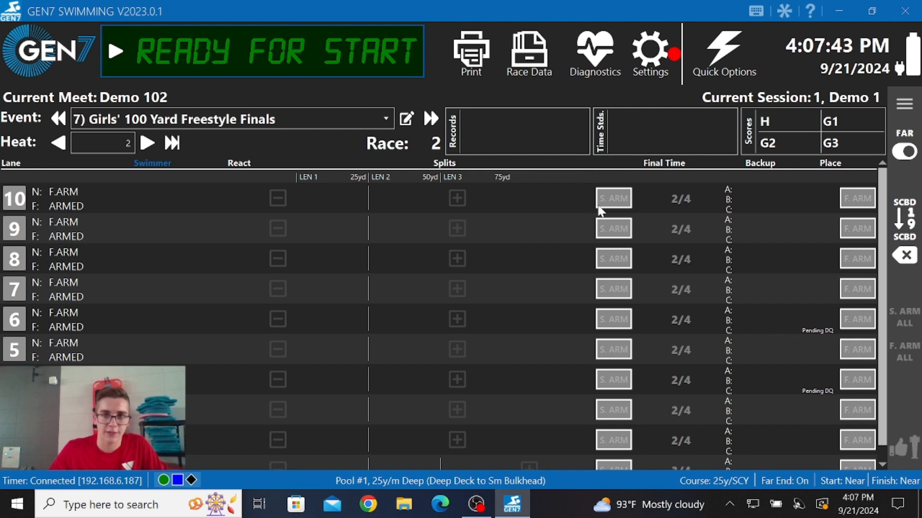
scroll(602, 207, "down", 1)
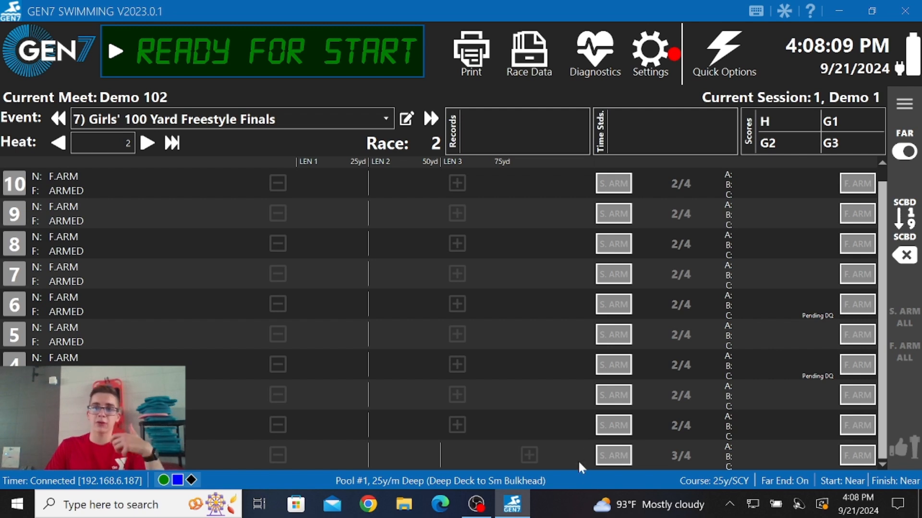
Exit the swim timing program with the option to send the POWER OFF command to the timer enabled.
left_click(909, 10)
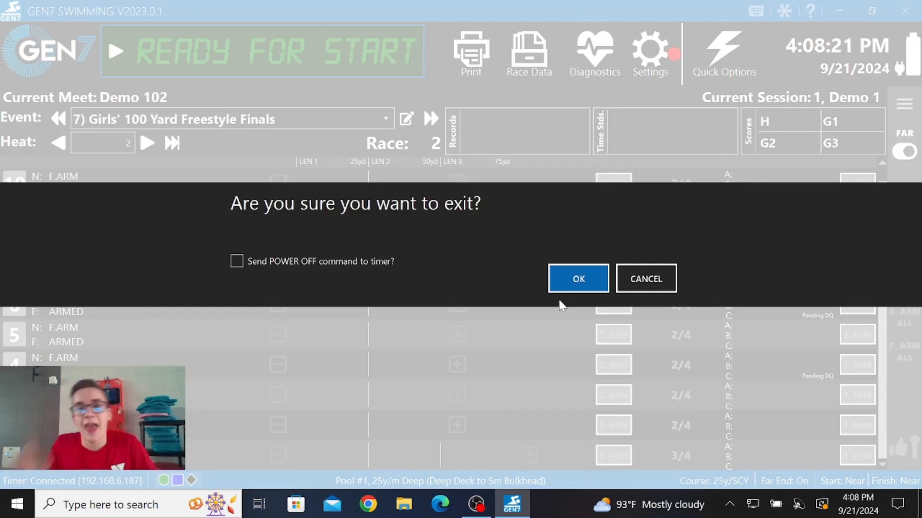
left_click(237, 261)
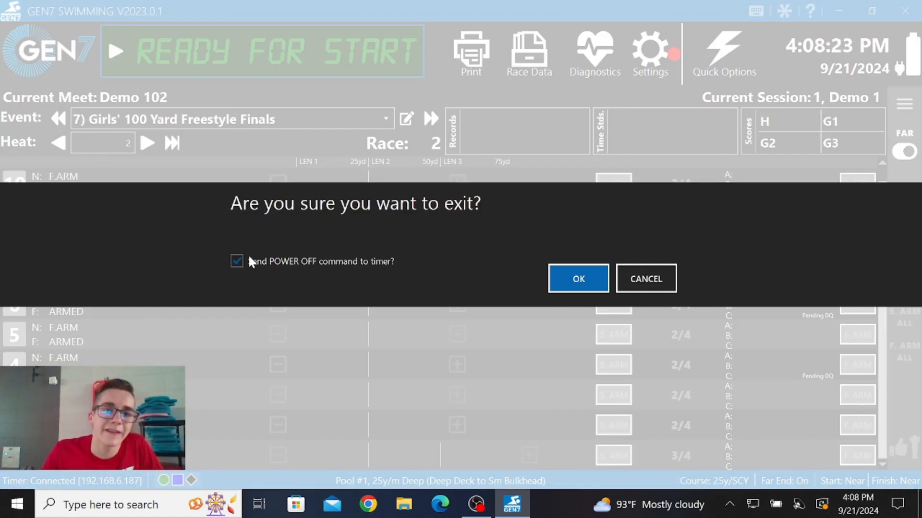
left_click(570, 273)
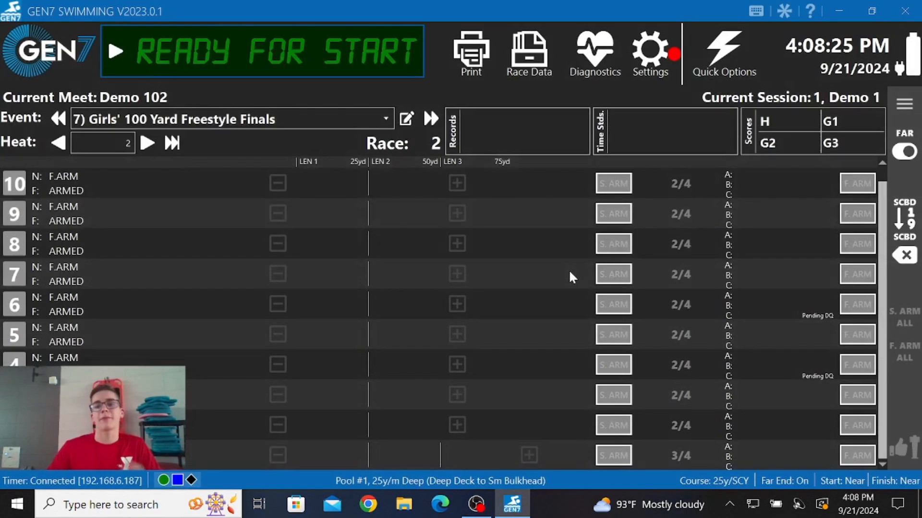